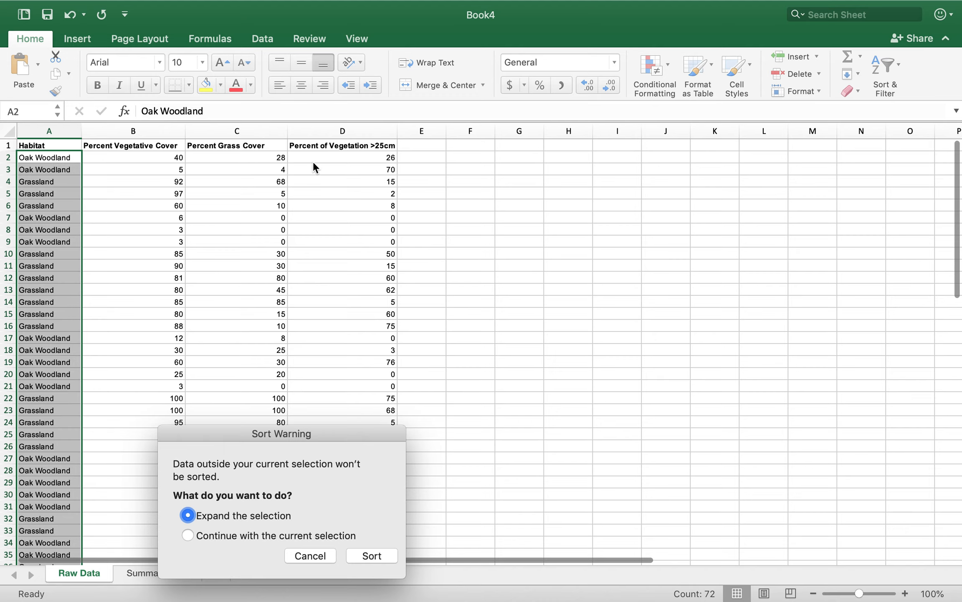
Sort the raw data rows by habitat, expanding the selection to include the adjacent columns
{"action": "left_click", "coordinate": [359, 555]}
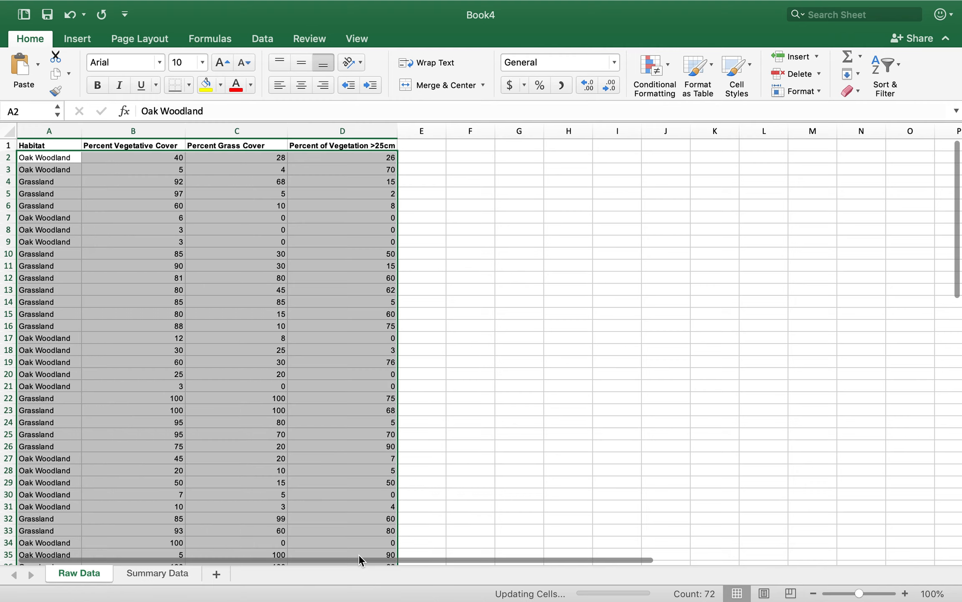
{"action": "left_click", "coordinate": [297, 403]}
{"action": "scroll", "coordinate": [297, 403], "scroll_direction": "down", "scroll_amount": 8}
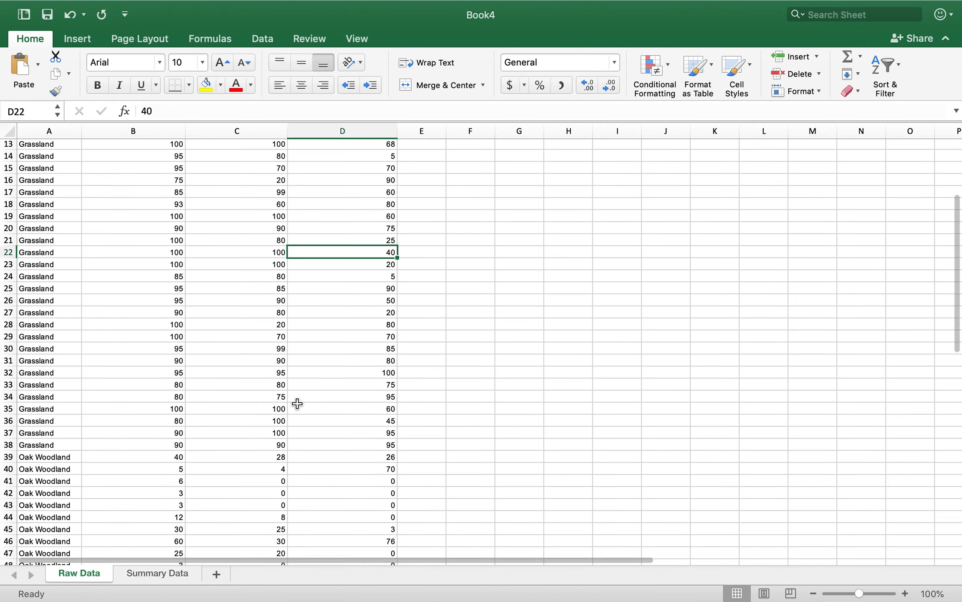
{"action": "scroll", "coordinate": [297, 403], "scroll_direction": "up", "scroll_amount": 2}
{"action": "scroll", "coordinate": [297, 403], "scroll_direction": "up", "scroll_amount": 7}
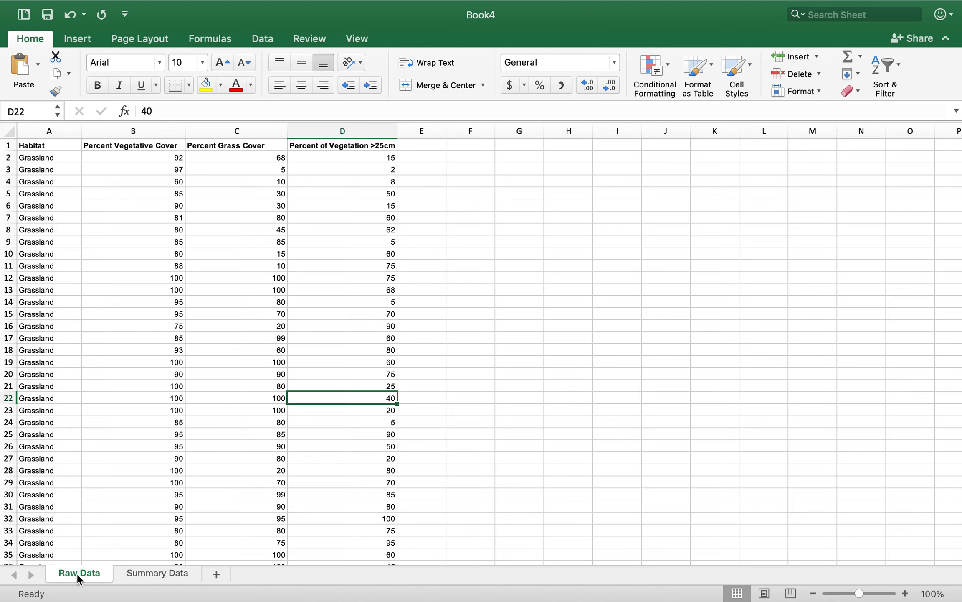
Open the Summary Data sheet and widen column A to fit the Oak Woodland label
{"action": "left_click", "coordinate": [154, 578]}
{"action": "left_click", "coordinate": [137, 382]}
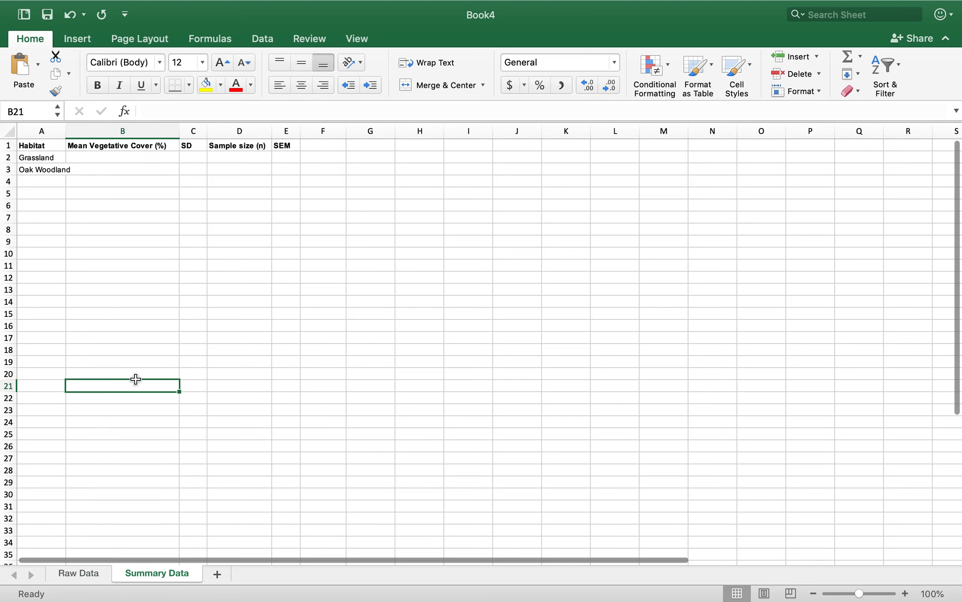
{"action": "left_click_drag", "start_coordinate": [66, 130], "coordinate": [76, 130]}
{"action": "left_click", "coordinate": [95, 192]}
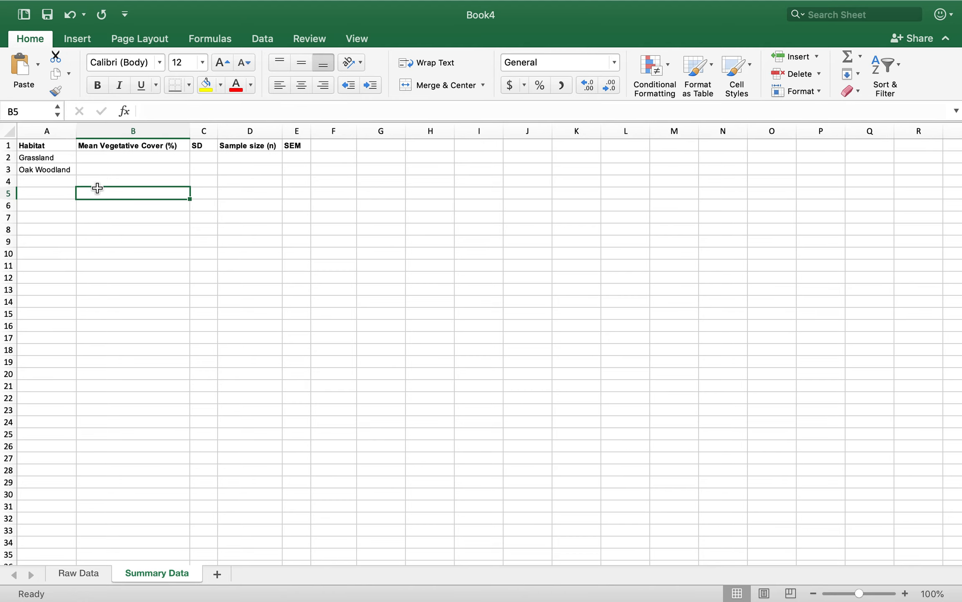
Calculate the Grassland mean vegetative cover in B2 with AVERAGE of 'Raw Data'!B2:B38
{"action": "left_click", "coordinate": [110, 156]}
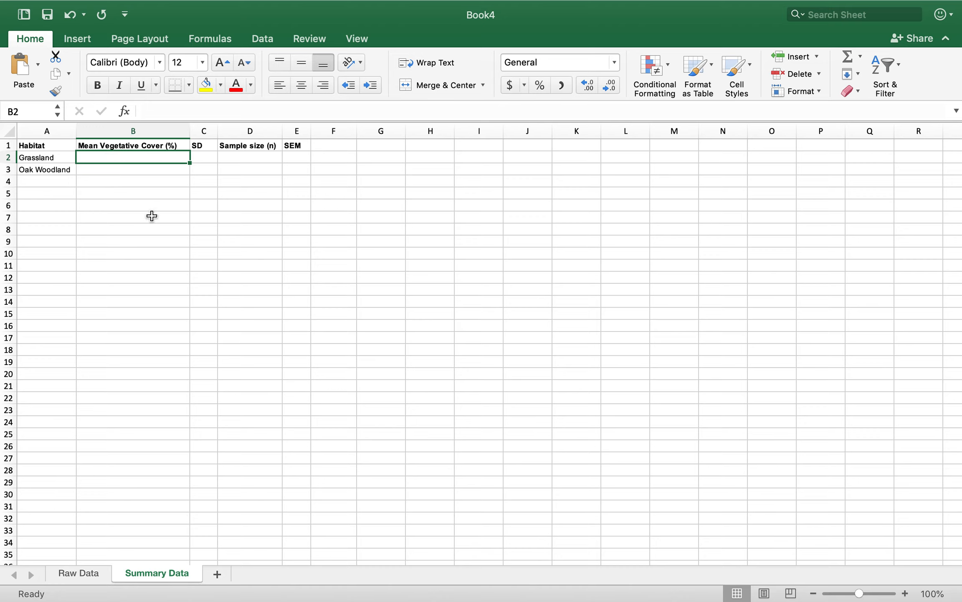
{"action": "type", "text": "=av"}
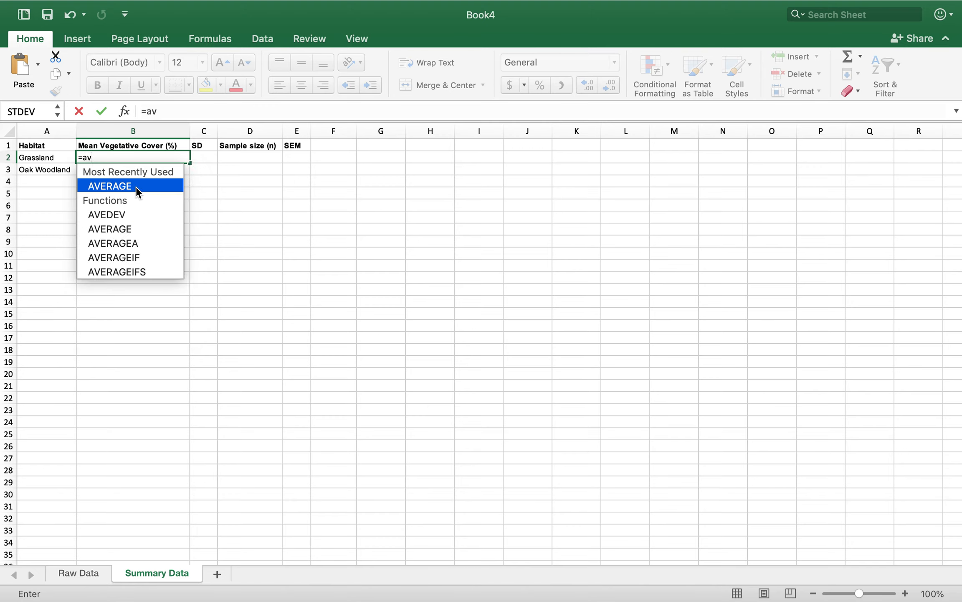
{"action": "double_click", "coordinate": [136, 186]}
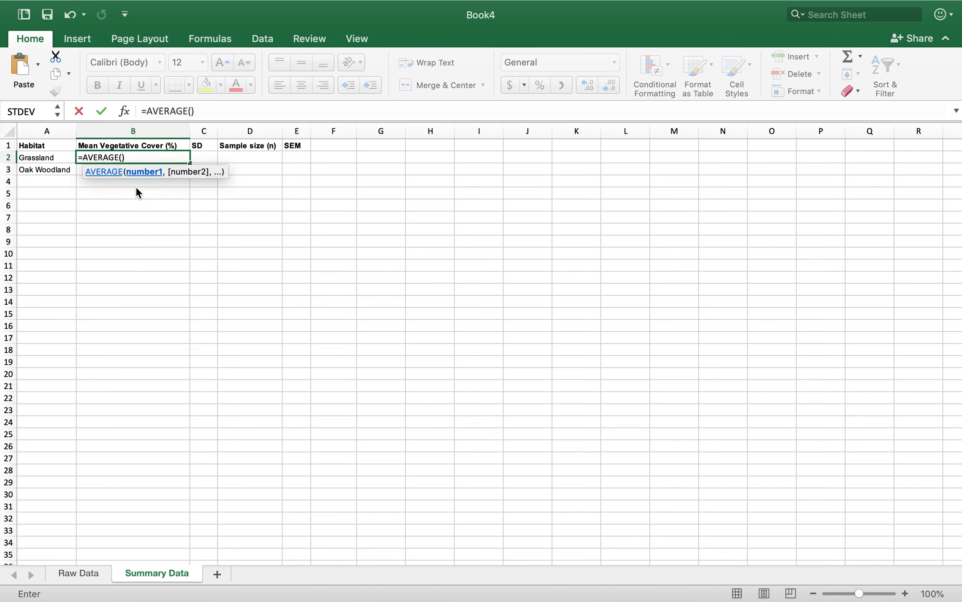
{"action": "left_click", "coordinate": [86, 574]}
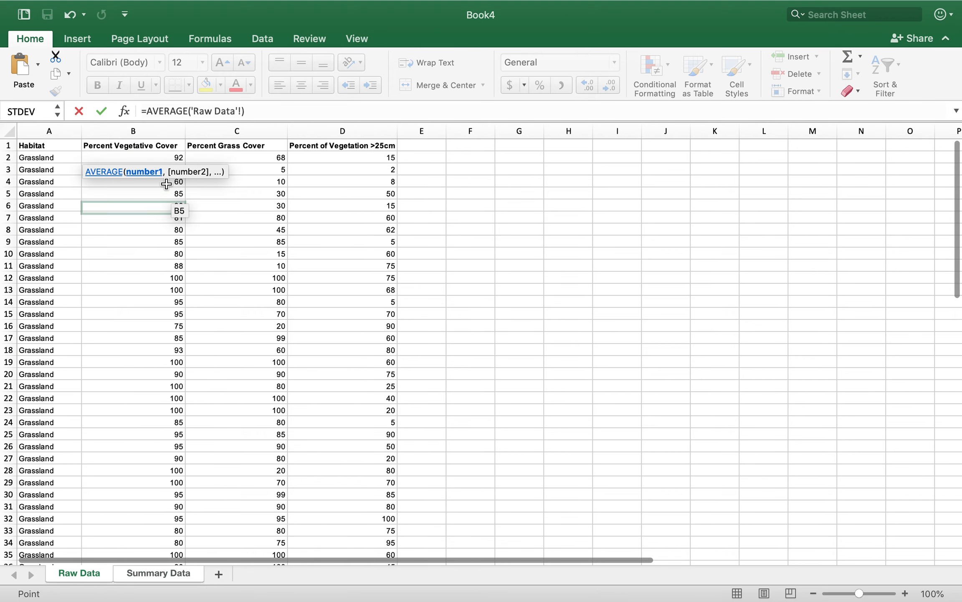
{"action": "left_click", "coordinate": [155, 157]}
{"action": "left_click_drag", "start_coordinate": [154, 169], "coordinate": [136, 348]}
{"action": "key", "text": "Return"}
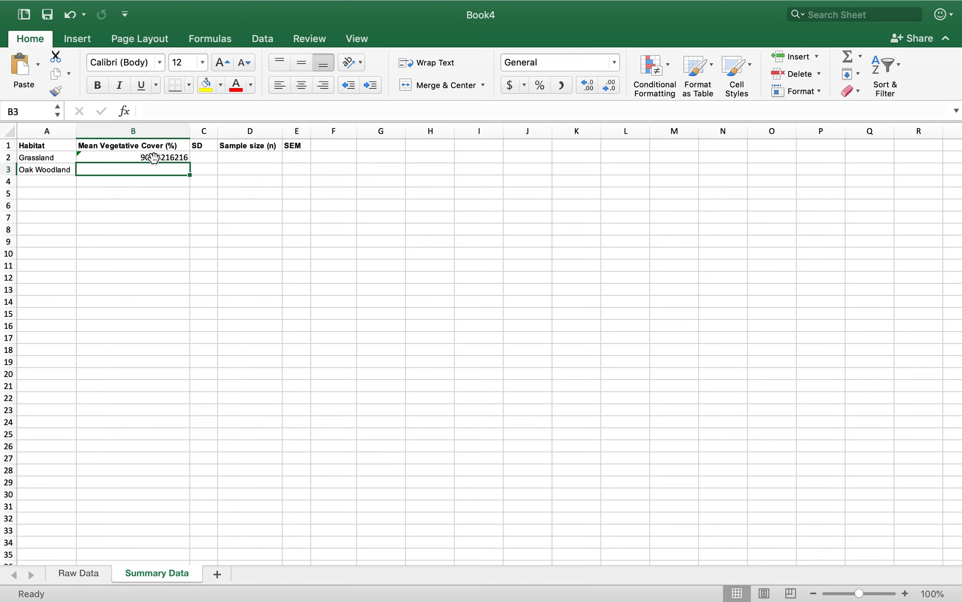
Make the range in the Grassland mean formula absolute as $B$2:$B$38
{"action": "double_click", "coordinate": [155, 157]}
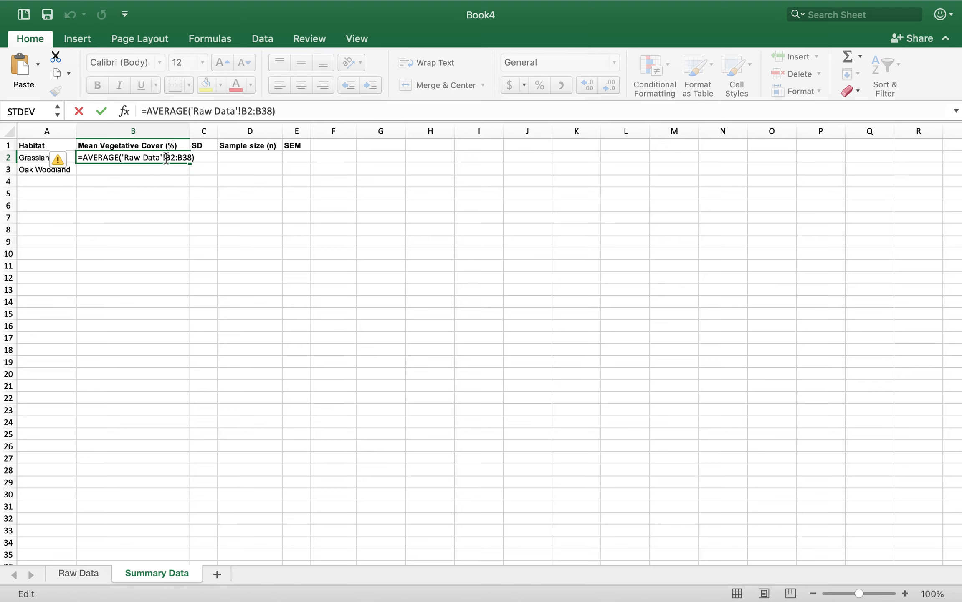
{"action": "left_click", "coordinate": [166, 158]}
{"action": "type", "text": "$B"}
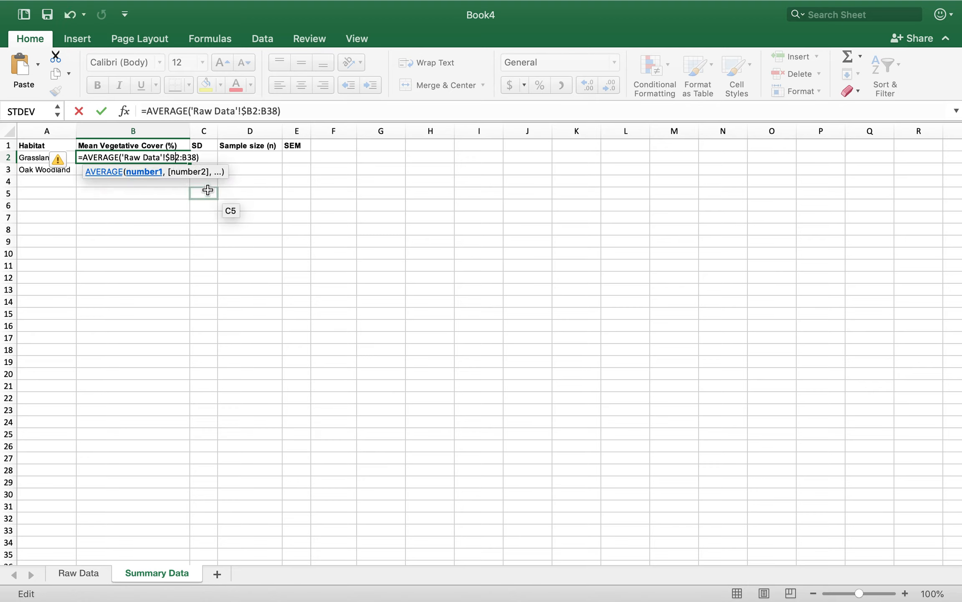
{"action": "type", "text": "$2:$"}
{"action": "key", "text": "Right"}
{"action": "key", "text": "Right"}
{"action": "type", "text": "$"}
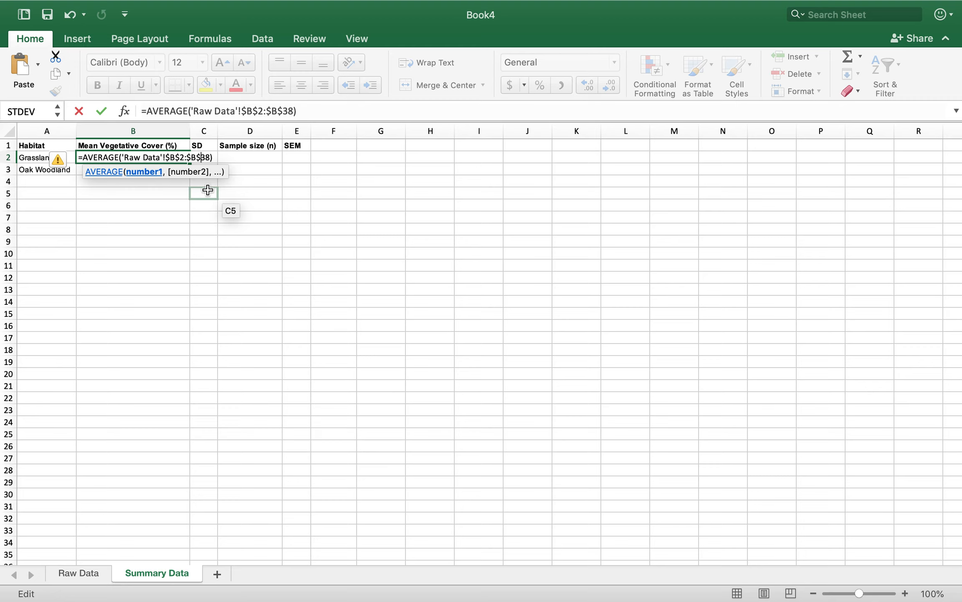
{"action": "key", "text": "Return"}
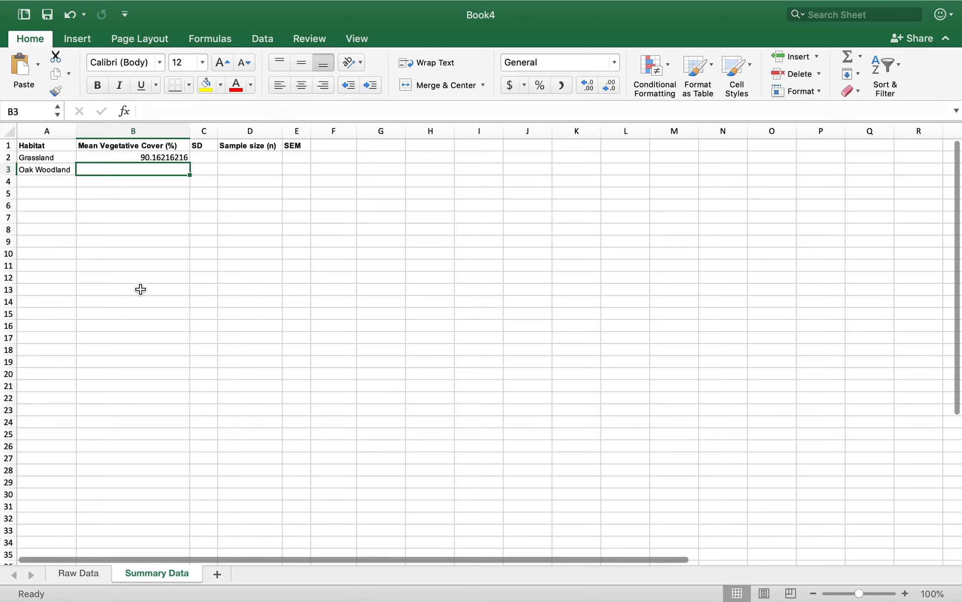
Calculate the Oak Woodland mean vegetative cover in B3 with AVERAGE of 'Raw Data'!B39:B73
{"action": "type", "text": "="}
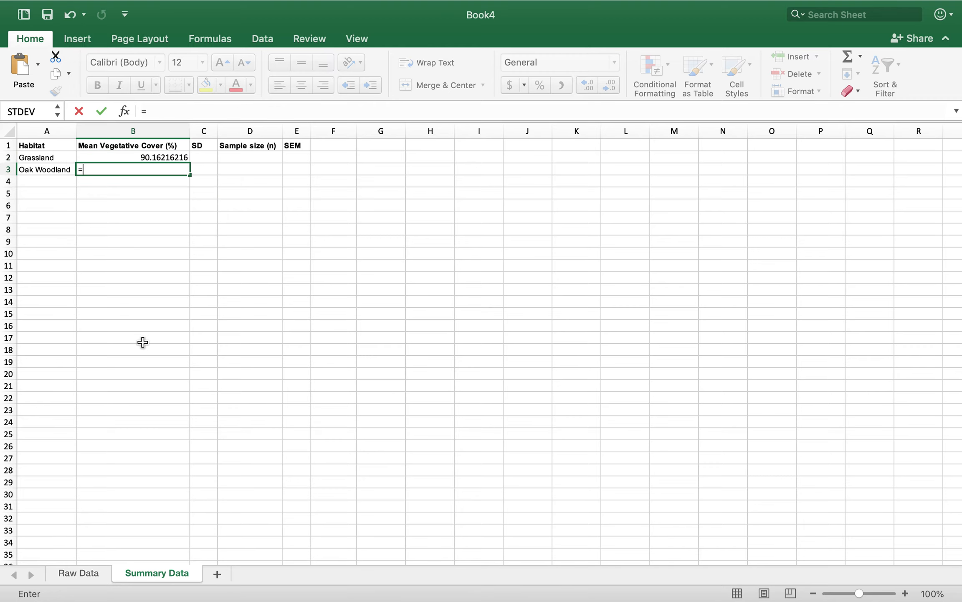
{"action": "type", "text": "aver"}
{"action": "double_click", "coordinate": [127, 199]}
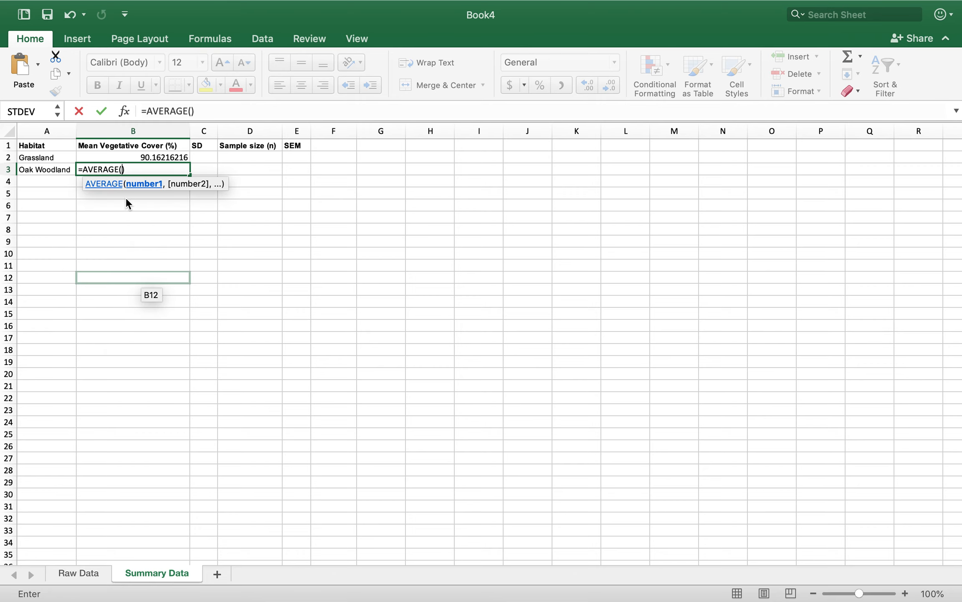
{"action": "left_click", "coordinate": [85, 573]}
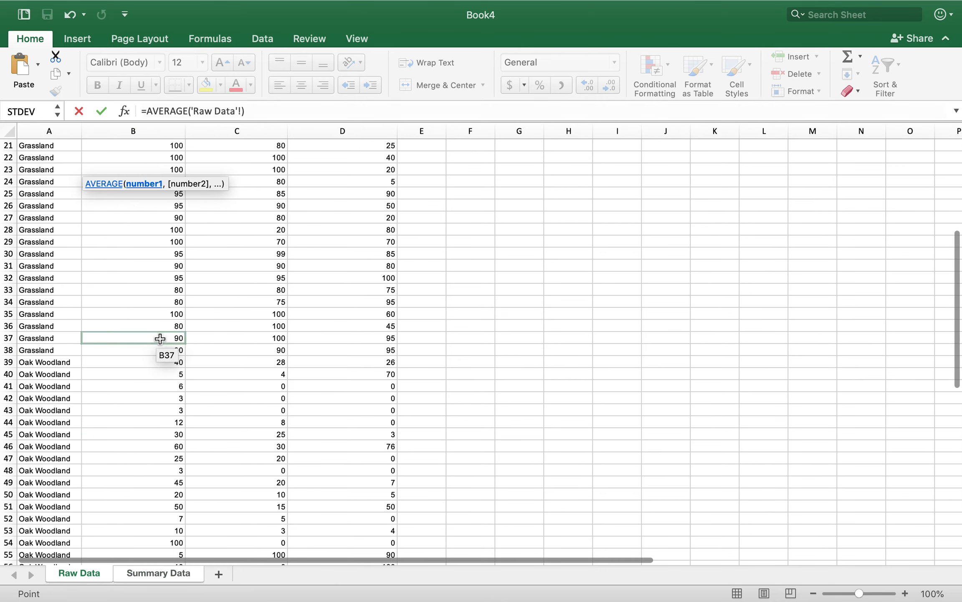
{"action": "left_click_drag", "start_coordinate": [151, 361], "coordinate": [140, 529]}
{"action": "key", "text": "Return"}
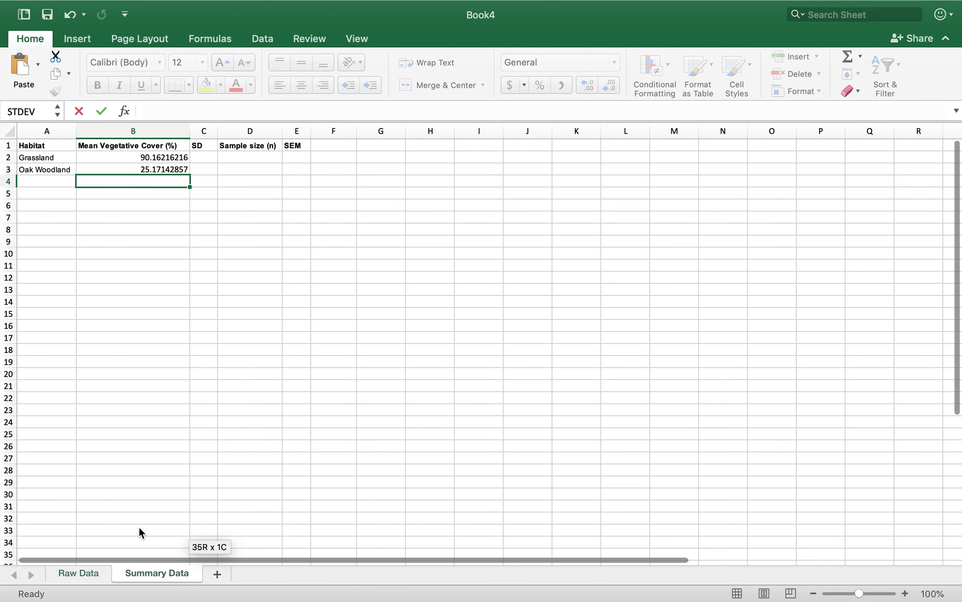
Make the range in the Oak Woodland mean formula absolute as $B$39:$B$73
{"action": "double_click", "coordinate": [147, 169]}
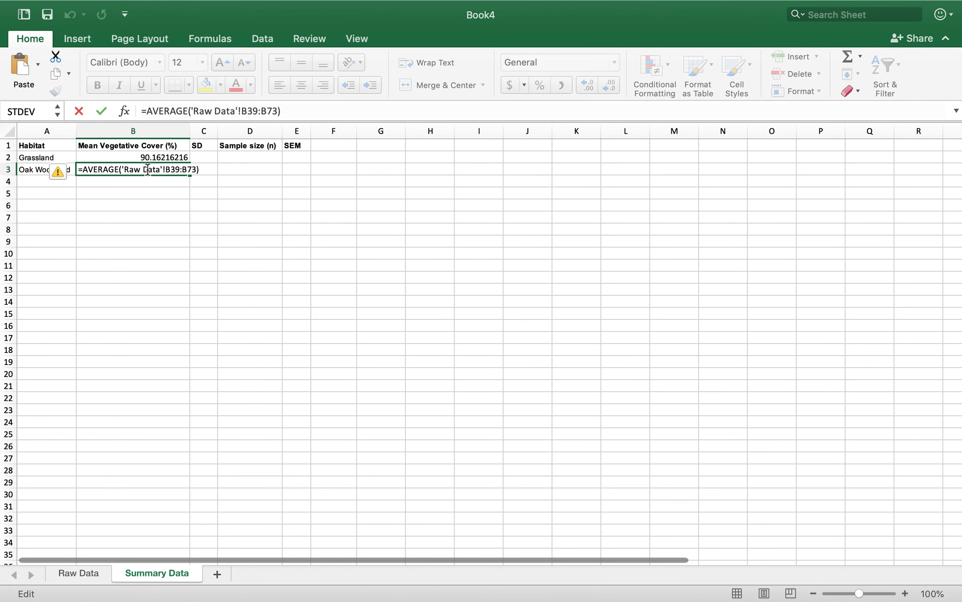
{"action": "key", "text": "Return"}
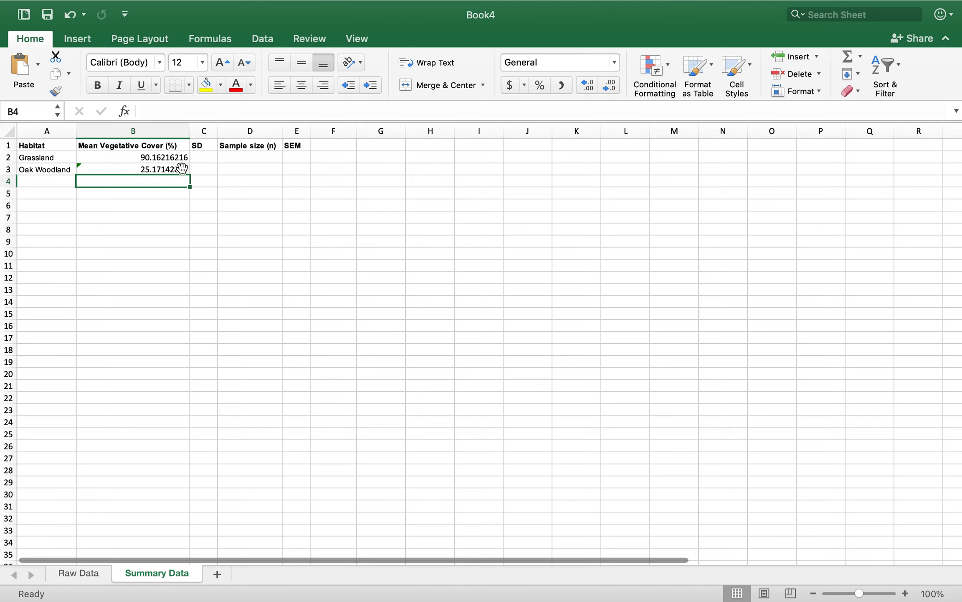
{"action": "double_click", "coordinate": [156, 170]}
{"action": "left_click", "coordinate": [167, 170]}
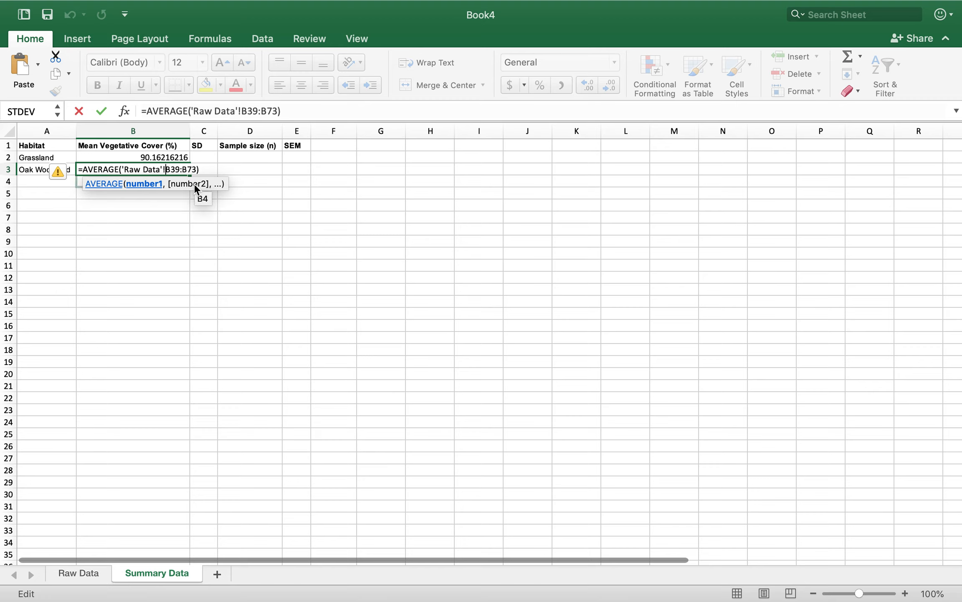
{"action": "type", "text": "$"}
{"action": "key", "text": "Right"}
{"action": "type", "text": "$"}
{"action": "key", "text": "Right"}
{"action": "key", "text": "Right"}
{"action": "key", "text": "Right"}
{"action": "type", "text": "$"}
{"action": "left_click", "coordinate": [202, 168]}
{"action": "type", "text": "$"}
{"action": "key", "text": "Return"}
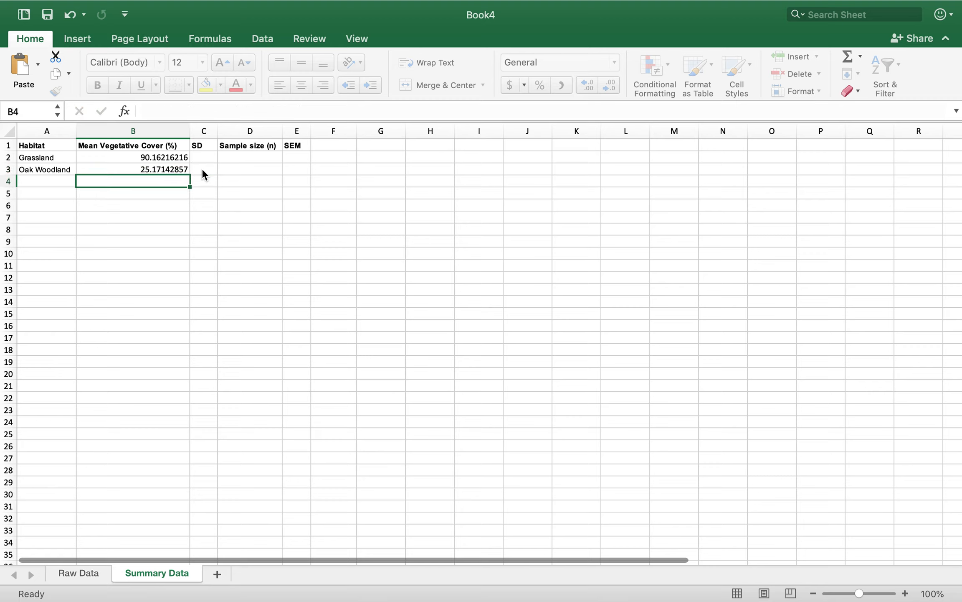
Copy the parenthesised range ('Raw Data'!$B$2:$B$38) from the Grassland mean formula in B2
{"action": "double_click", "coordinate": [164, 155]}
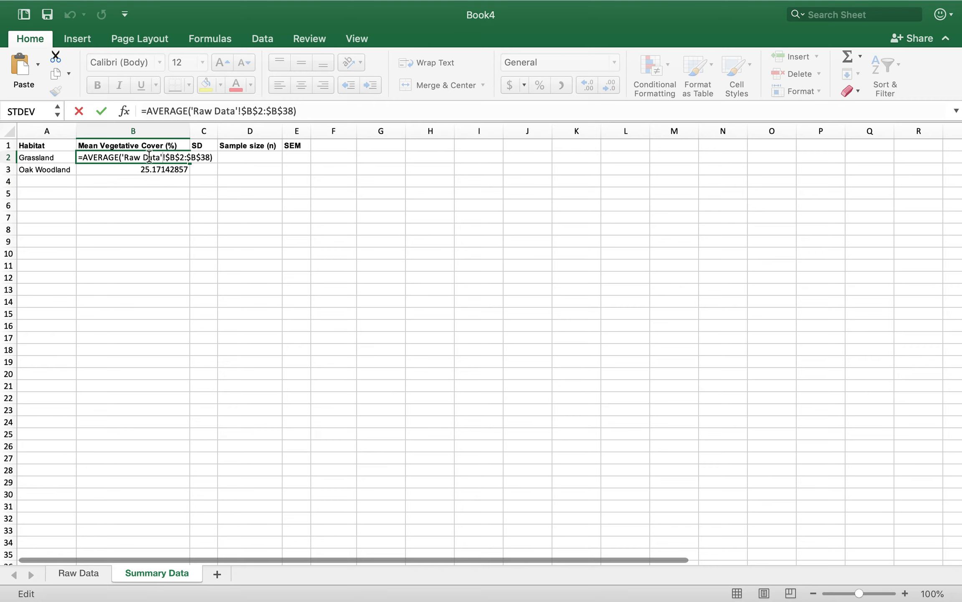
{"action": "left_click_drag", "start_coordinate": [121, 159], "coordinate": [165, 159]}
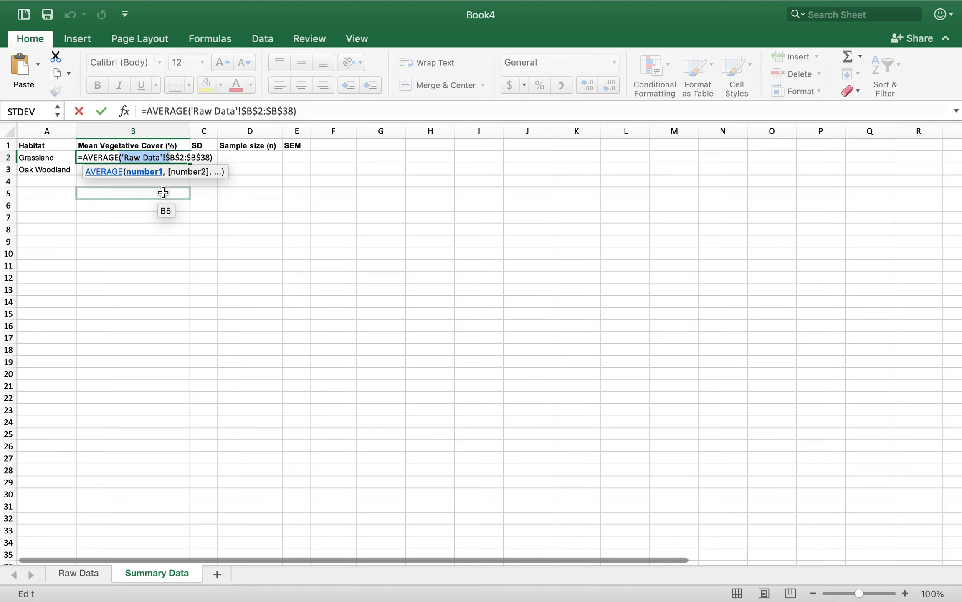
{"action": "left_click", "coordinate": [137, 158]}
{"action": "left_click_drag", "start_coordinate": [119, 159], "coordinate": [240, 153]}
{"action": "key", "text": "super+c"}
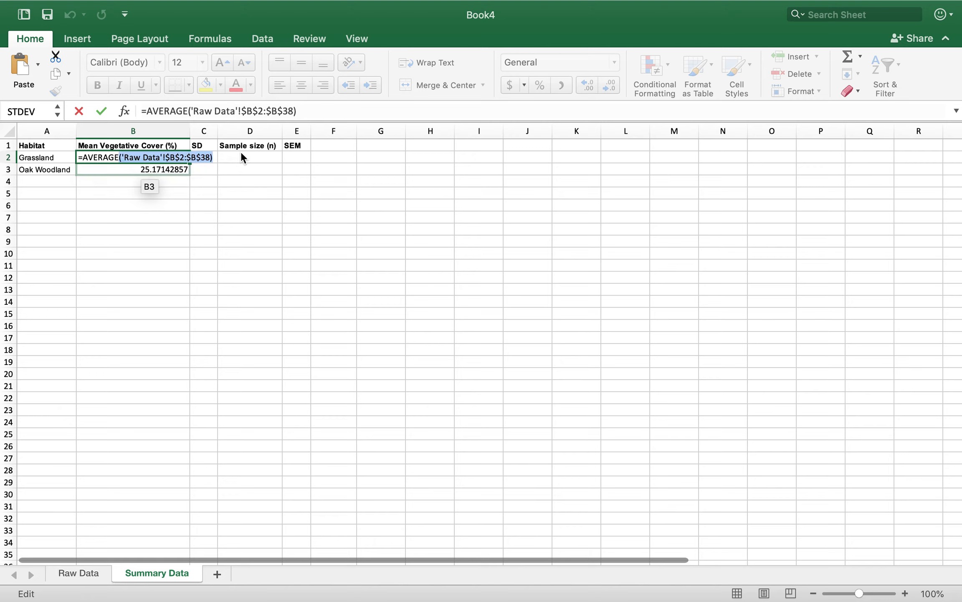
{"action": "key", "text": "Return"}
Calculate the Grassland SD in C2 with STDEV of the copied range 'Raw Data'!$B$2:$B$38, and copy the reference without its parentheses
{"action": "left_click", "coordinate": [201, 160]}
{"action": "type", "text": "=st"}
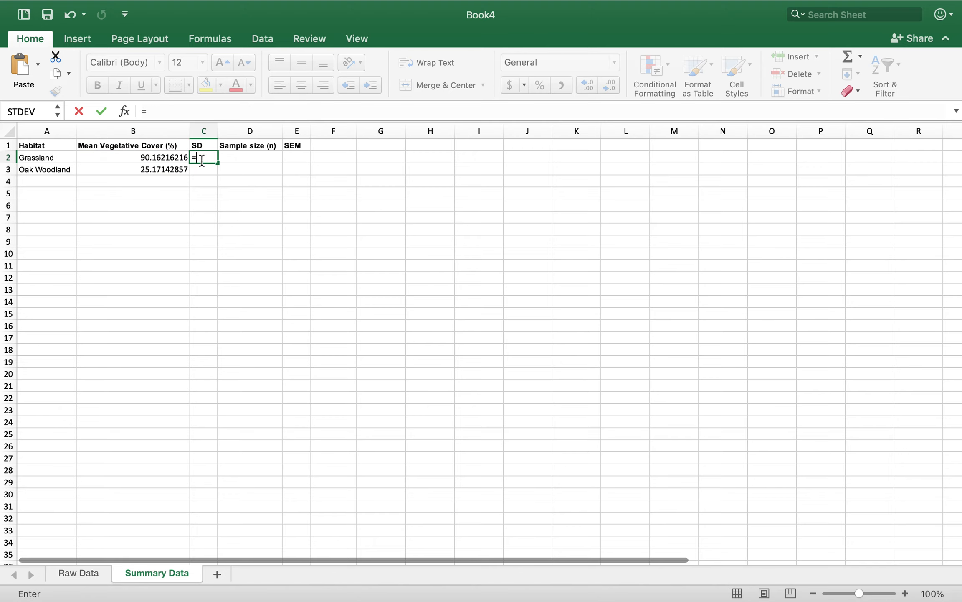
{"action": "double_click", "coordinate": [204, 186]}
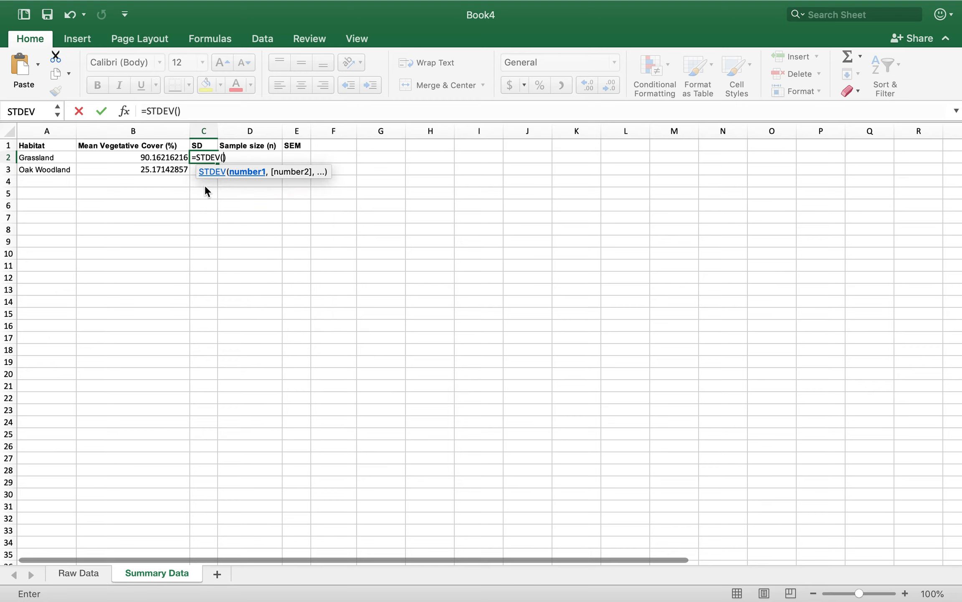
{"action": "key", "text": "super+v"}
{"action": "key", "text": "BackSpace"}
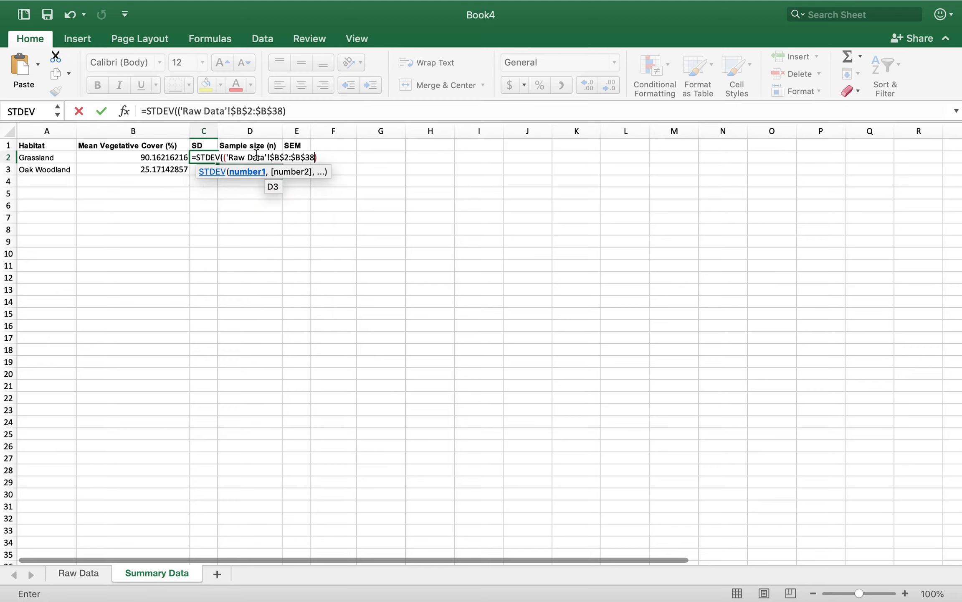
{"action": "left_click", "coordinate": [225, 157]}
{"action": "key", "text": "BackSpace"}
{"action": "left_click_drag", "start_coordinate": [224, 157], "coordinate": [311, 158]}
{"action": "key", "text": "cmd+c"}
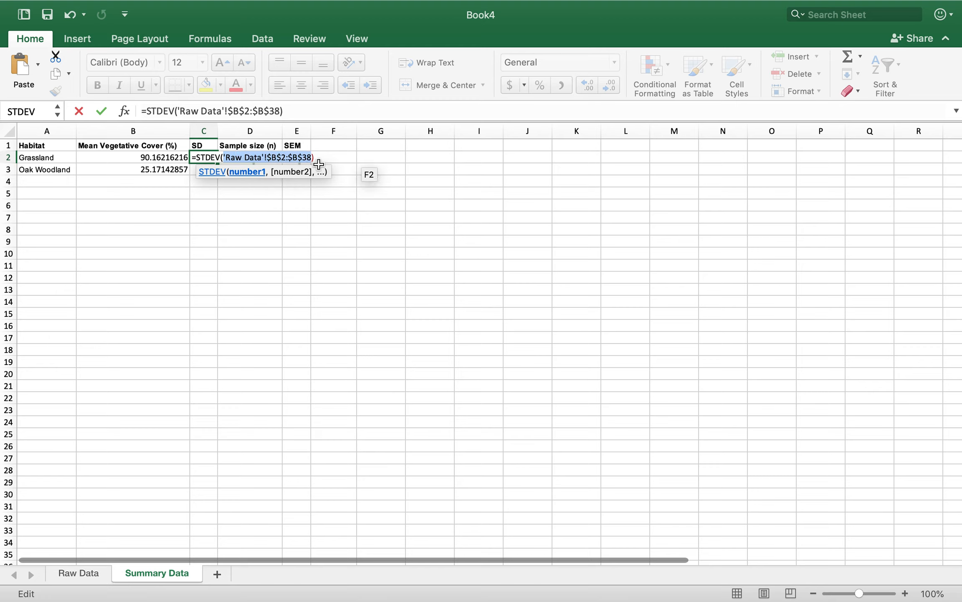
{"action": "key", "text": "Return"}
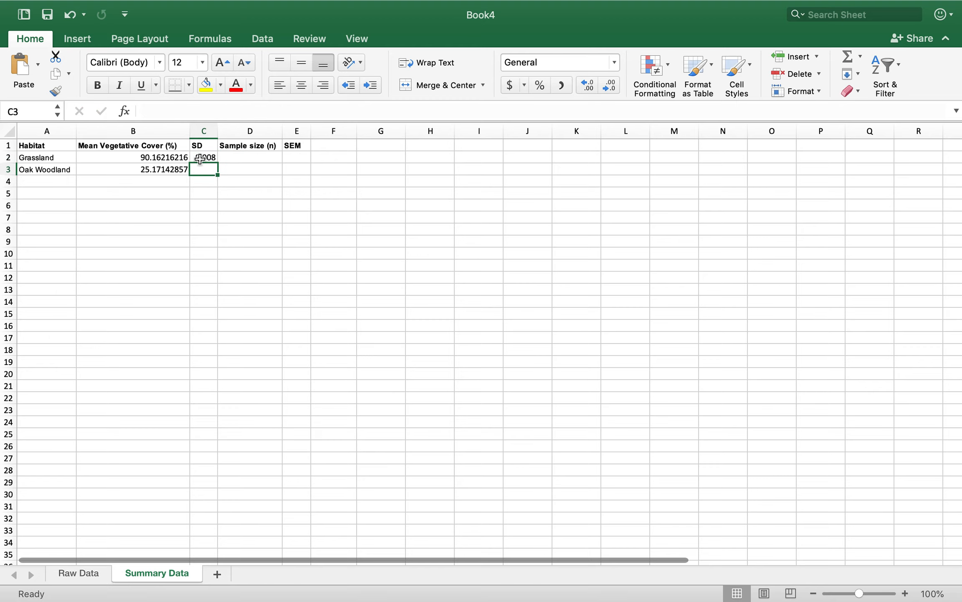
{"action": "double_click", "coordinate": [204, 158]}
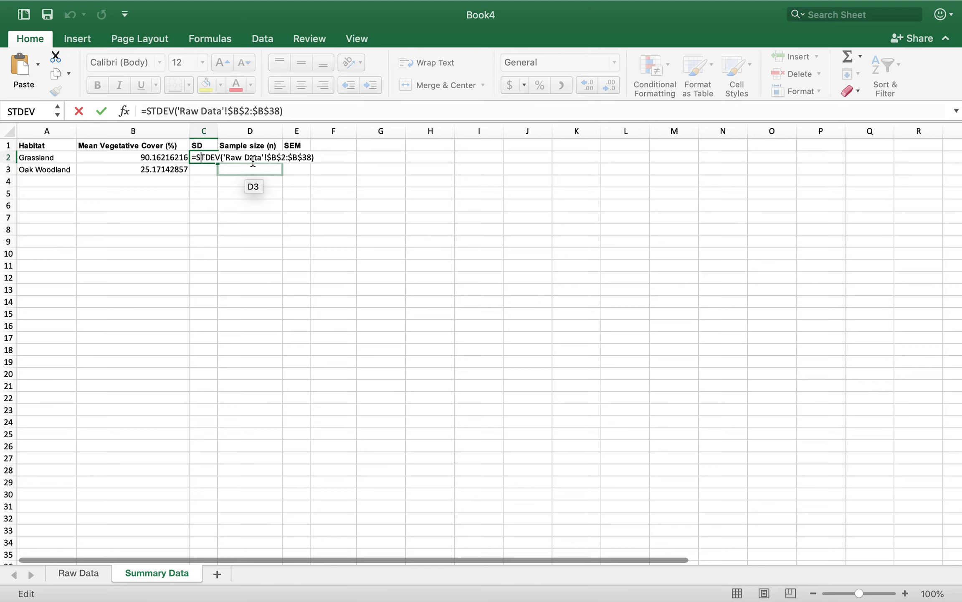
{"action": "key", "text": "Return"}
Calculate the Grassland sample size in D2 with COUNT of the copied range 'Raw Data'!$B$2:$B$38
{"action": "left_click", "coordinate": [240, 156]}
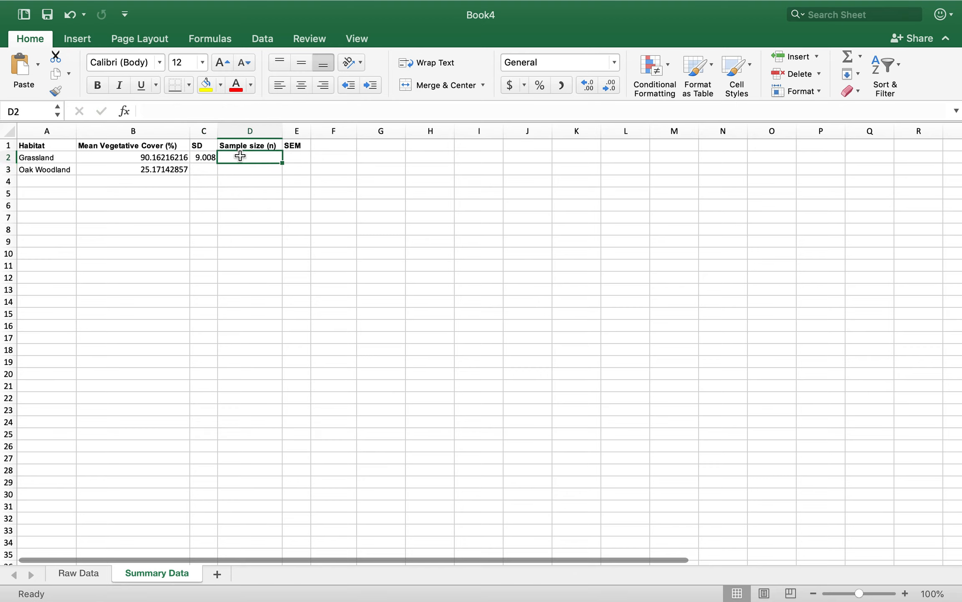
{"action": "type", "text": "=coun"}
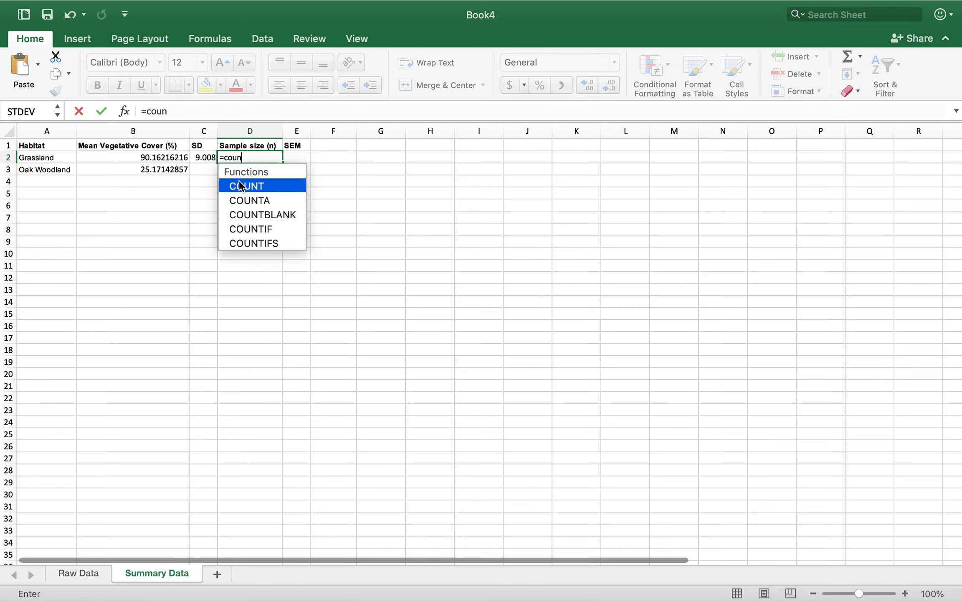
{"action": "double_click", "coordinate": [246, 186]}
{"action": "key", "text": "cmd+v"}
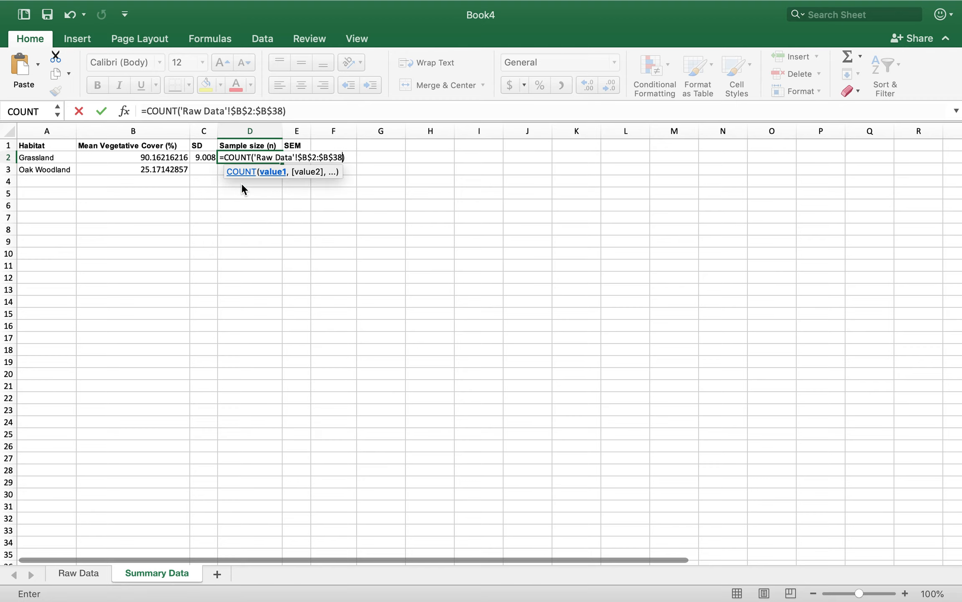
{"action": "key", "text": "Return"}
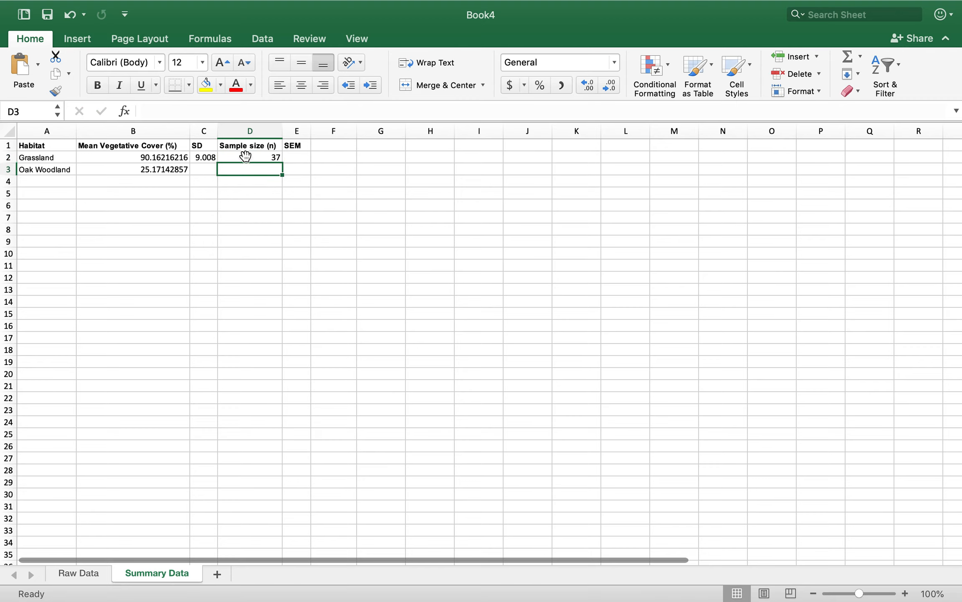
Calculate the Grassland SEM in E2 with the formula =C2/SQRT(D2)
{"action": "left_click", "coordinate": [292, 156]}
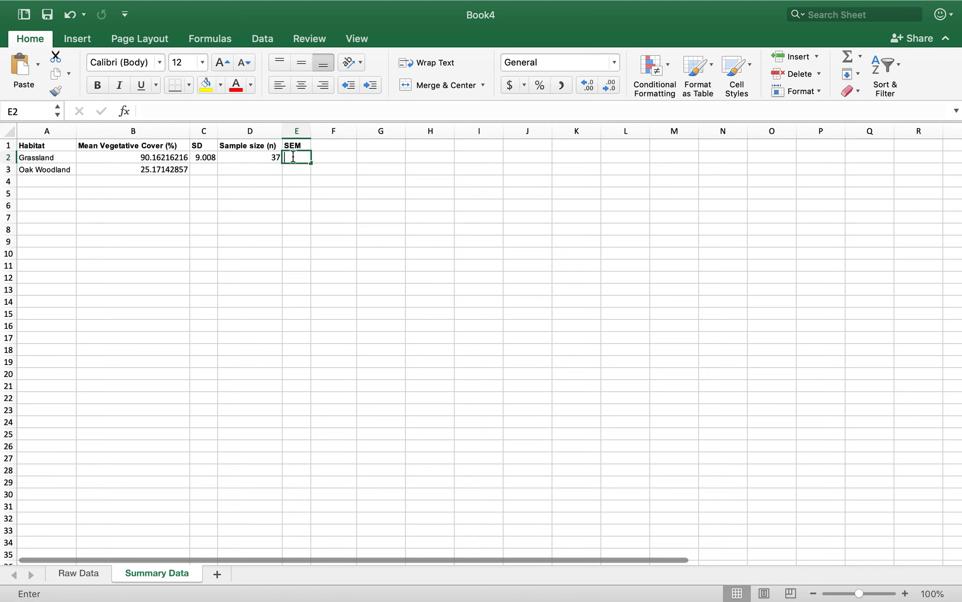
{"action": "type", "text": "="}
{"action": "left_click", "coordinate": [204, 158]}
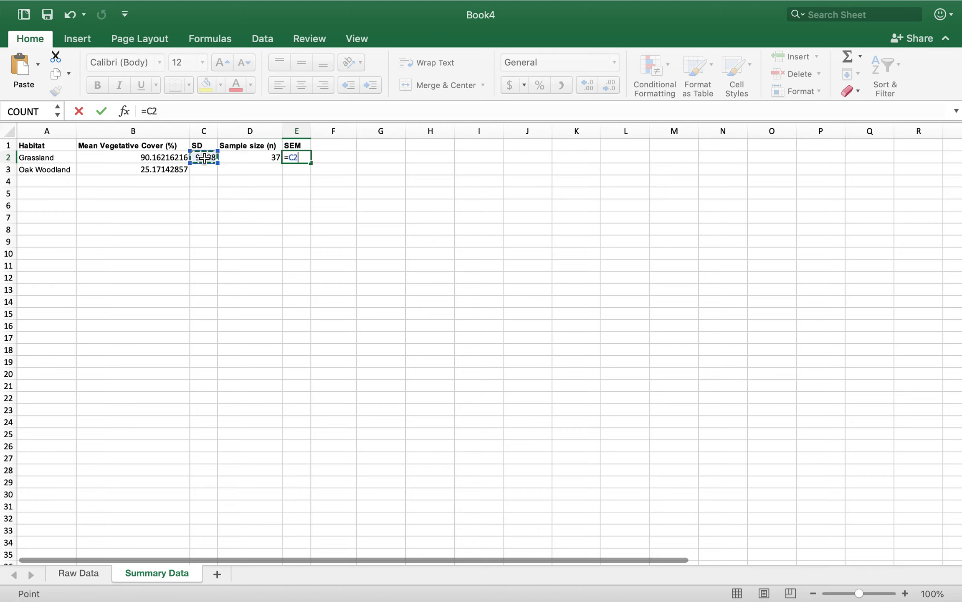
{"action": "type", "text": "/SQ"}
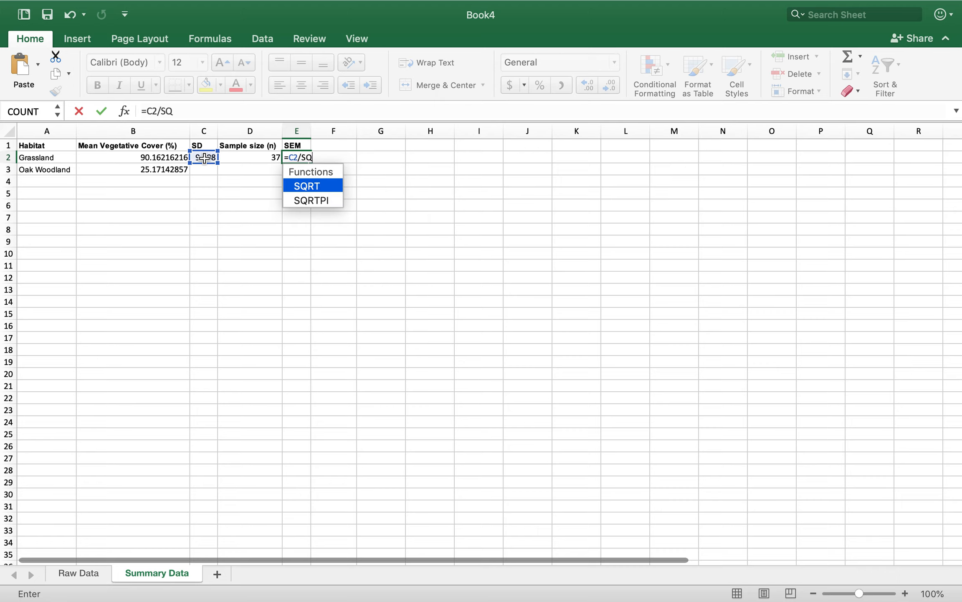
{"action": "type", "text": "RT("}
{"action": "left_click", "coordinate": [256, 157]}
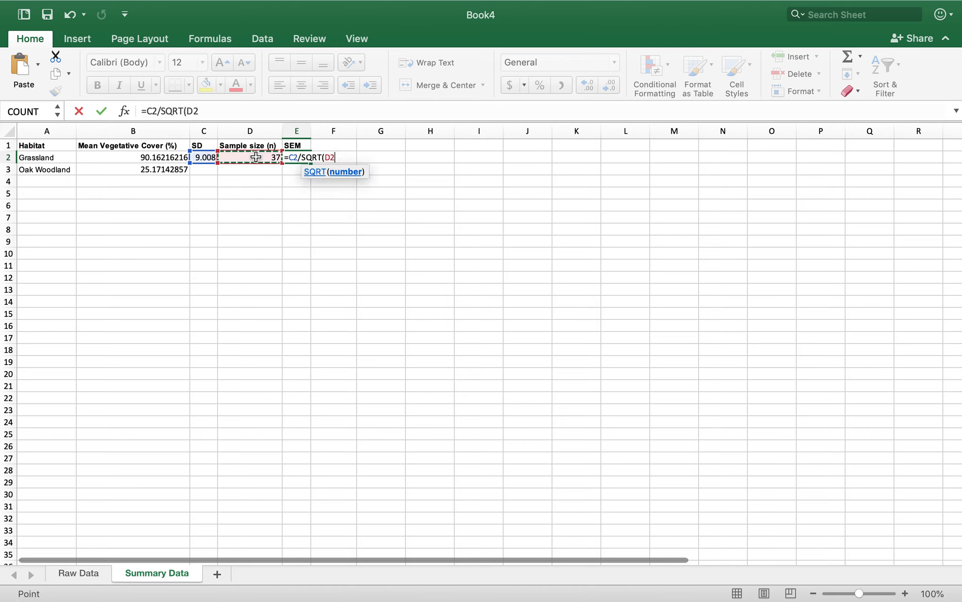
{"action": "type", "text": ")"}
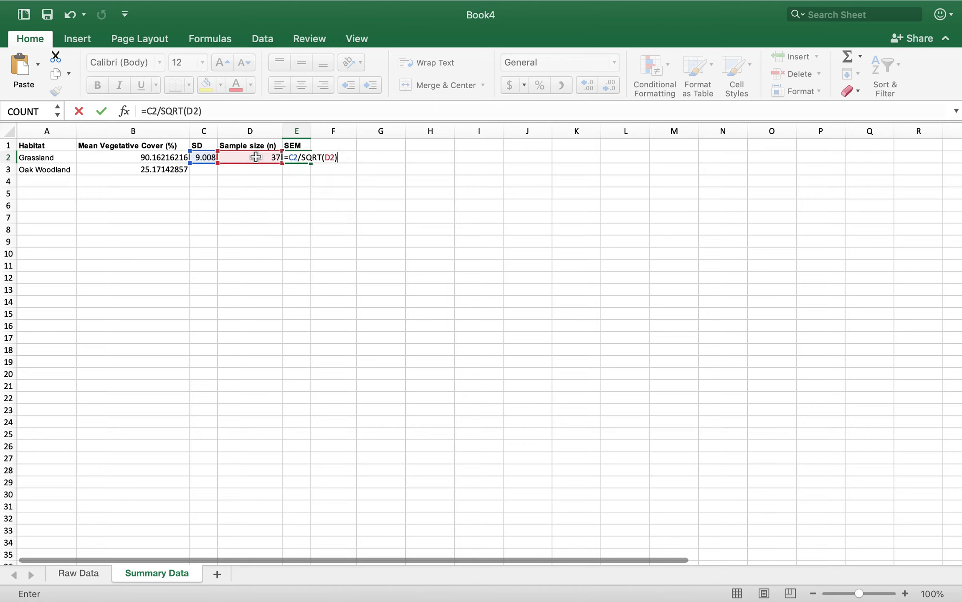
{"action": "key", "text": "Return"}
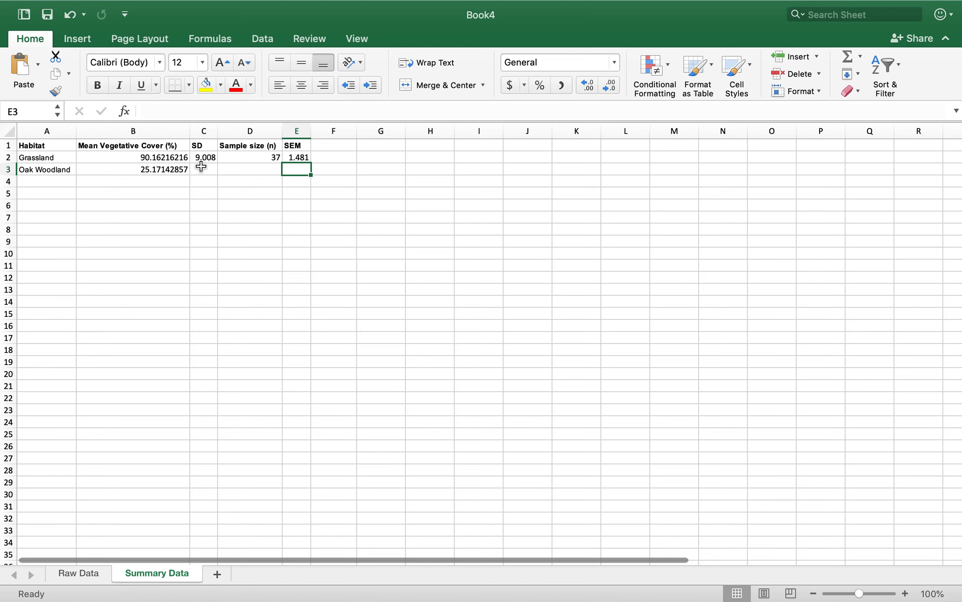
Copy the range reference 'Raw Data'!$B$39:$B$73 from the Oak Woodland mean formula in B3
{"action": "double_click", "coordinate": [163, 169]}
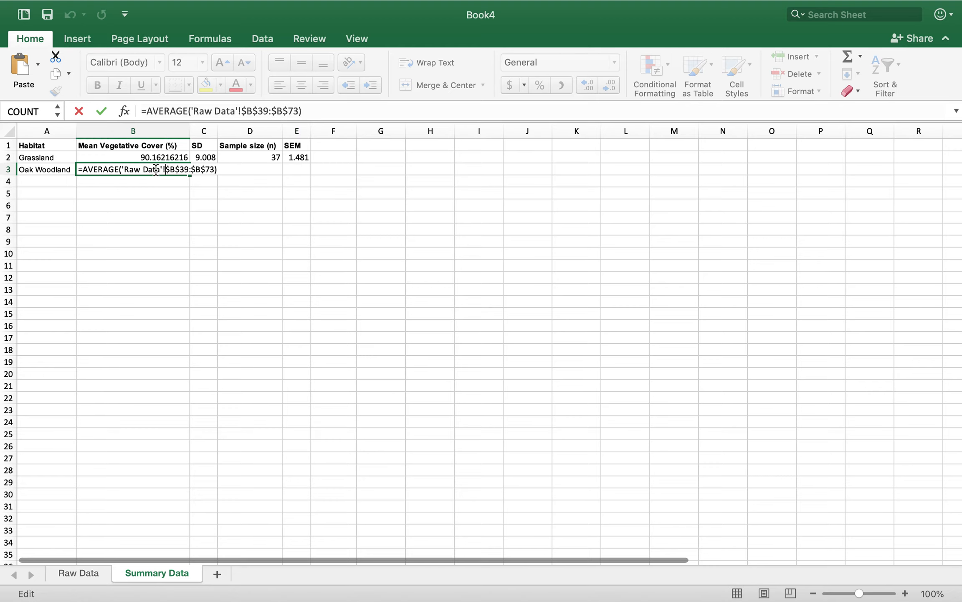
{"action": "left_click_drag", "start_coordinate": [123, 170], "coordinate": [216, 173]}
{"action": "key", "text": "super+c"}
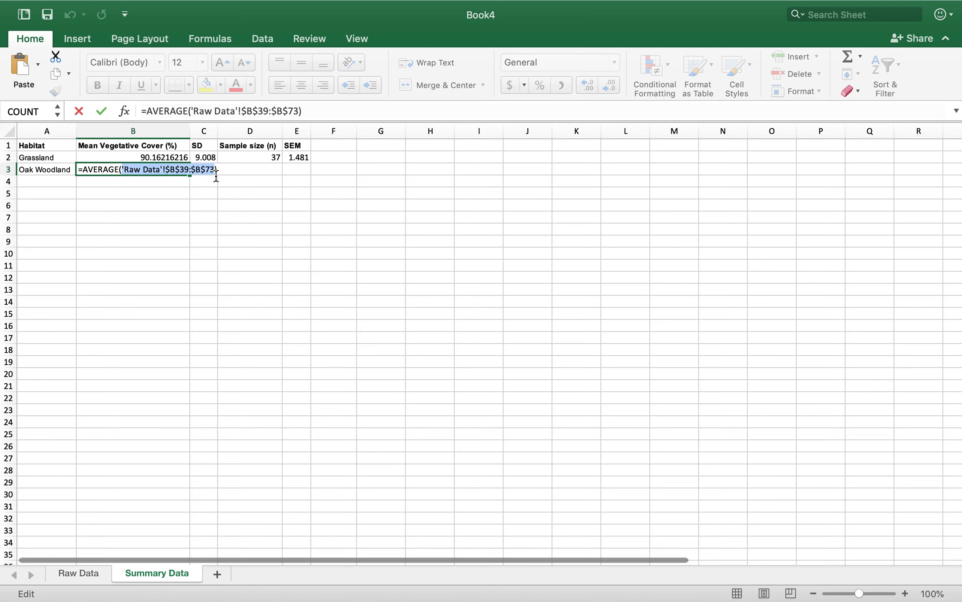
{"action": "key", "text": "Return"}
Calculate the Oak Woodland SD in C3 with STDEV of the copied range 'Raw Data'!$B$39:$B$73
{"action": "left_click", "coordinate": [205, 168]}
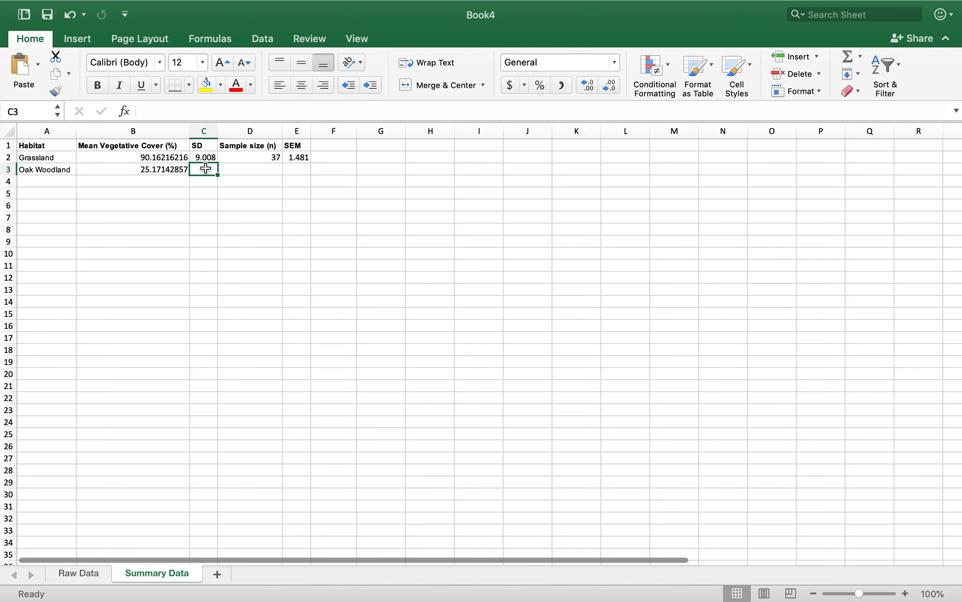
{"action": "type", "text": "=st"}
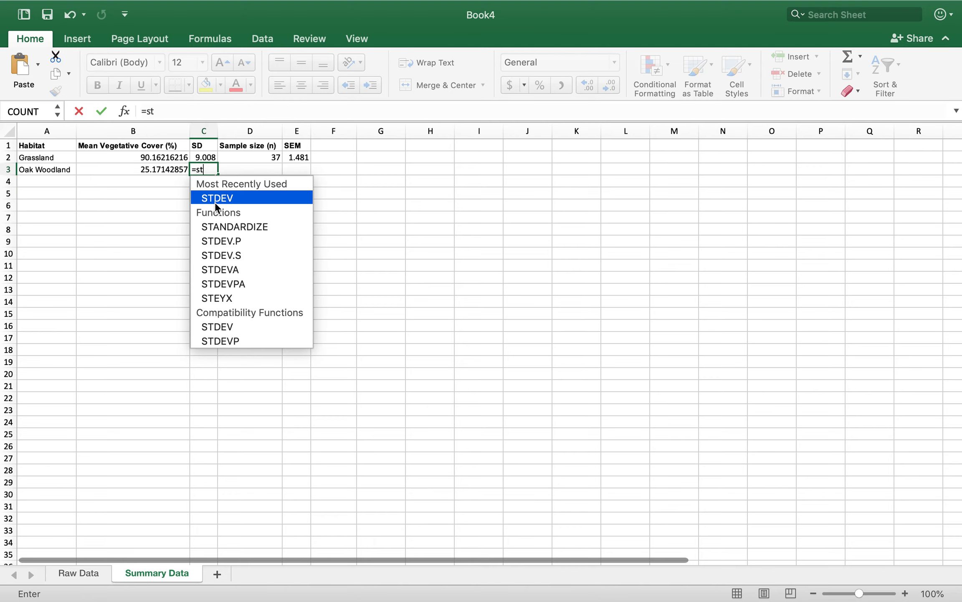
{"action": "double_click", "coordinate": [216, 202]}
{"action": "type", "text": "'Raw Data'!$B$39:$B$73)"}
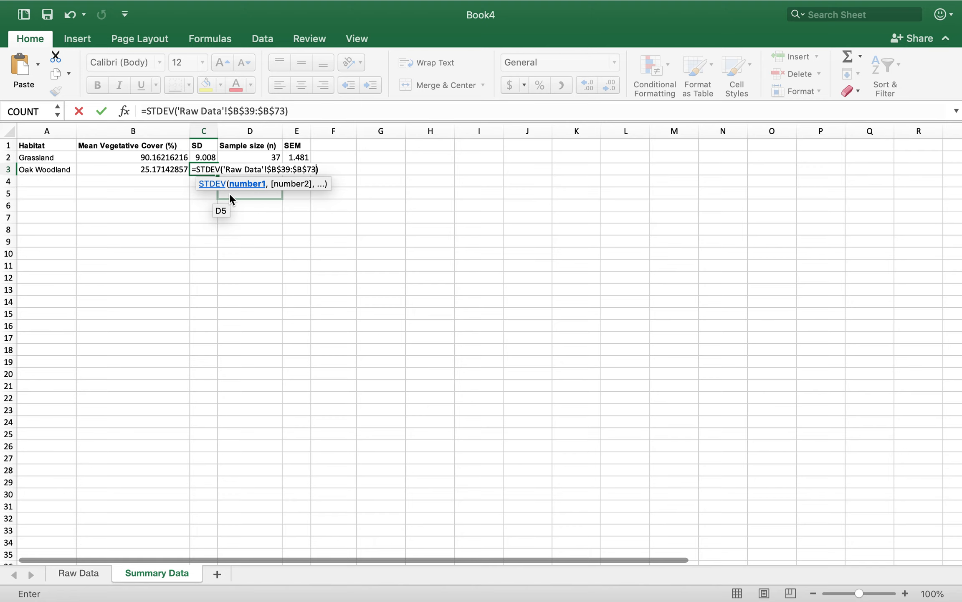
{"action": "key", "text": "Return"}
Calculate the Oak Woodland sample size in D3 with COUNT of the copied range 'Raw Data'!$B$39:$B$73
{"action": "left_click", "coordinate": [236, 167]}
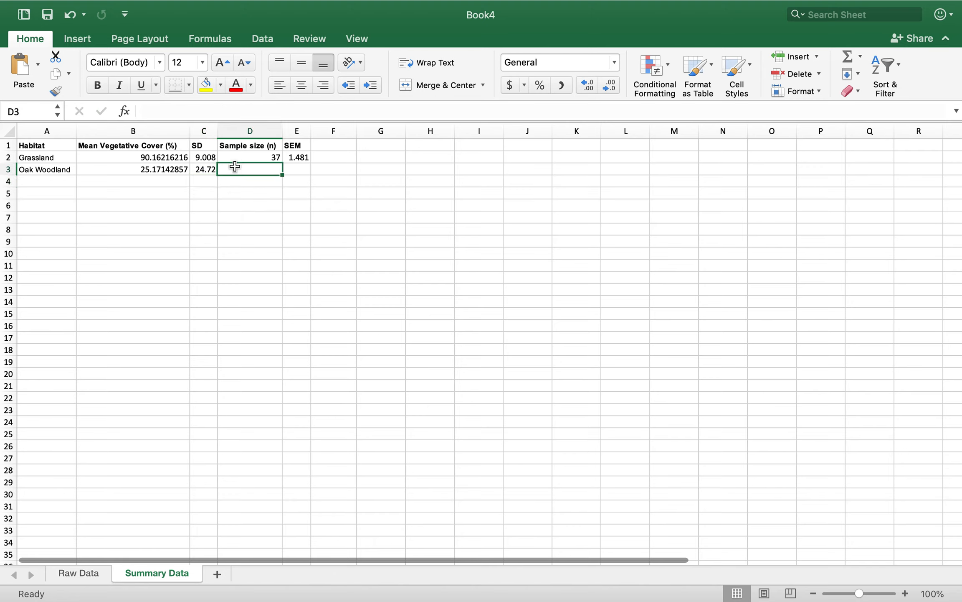
{"action": "type", "text": "=coun"}
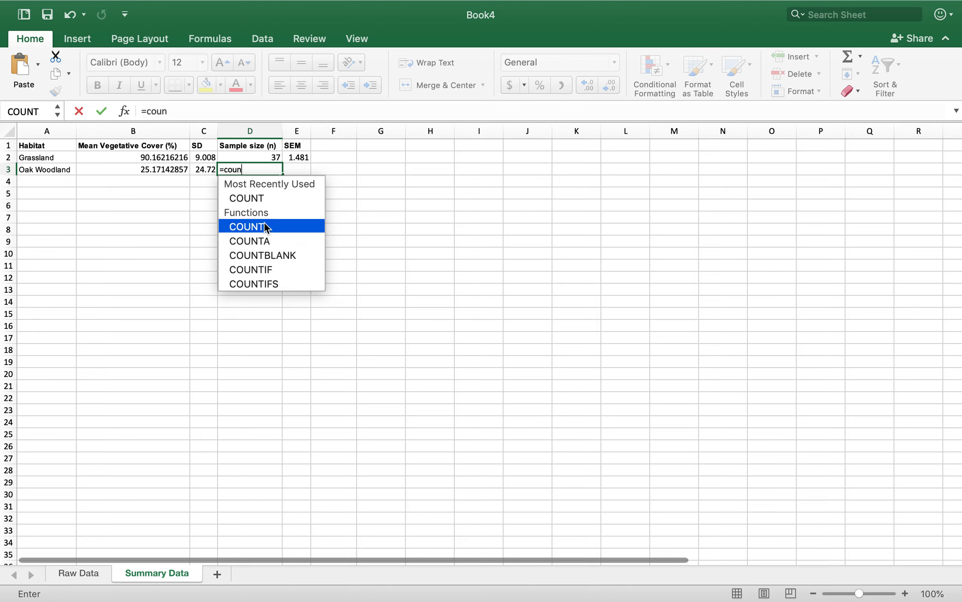
{"action": "type", "text": "t("}
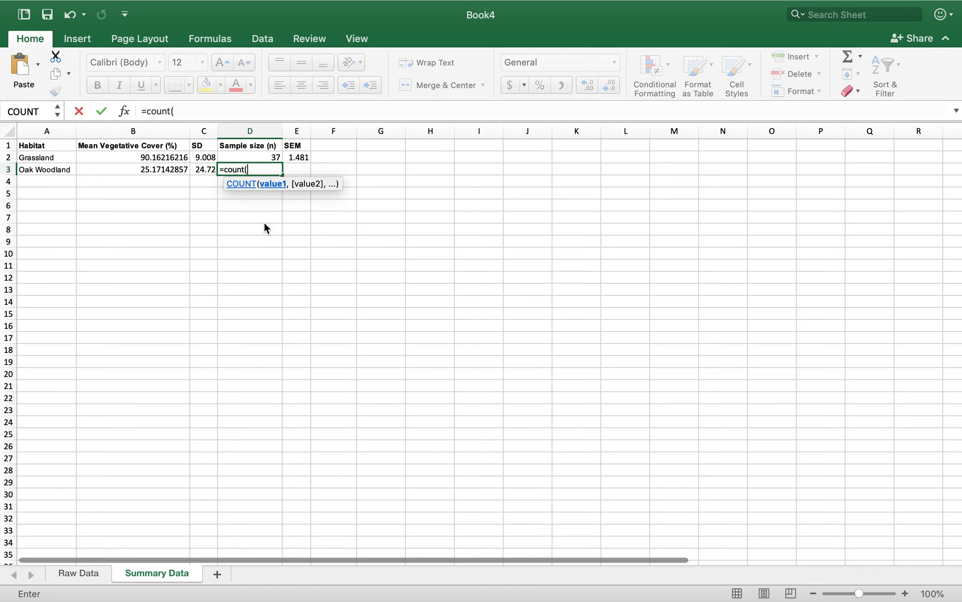
{"action": "key", "text": "super+v"}
{"action": "type", "text": ")"}
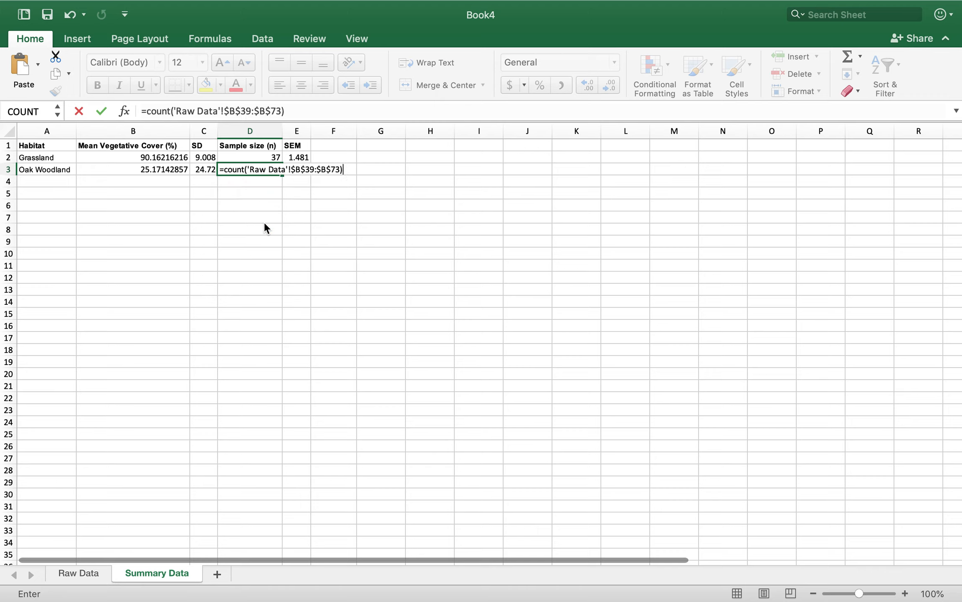
{"action": "key", "text": "Return"}
Fill the Grassland SEM formula from E2 down to E3 for Oak Woodland and check the copied formula's references
{"action": "double_click", "coordinate": [296, 159]}
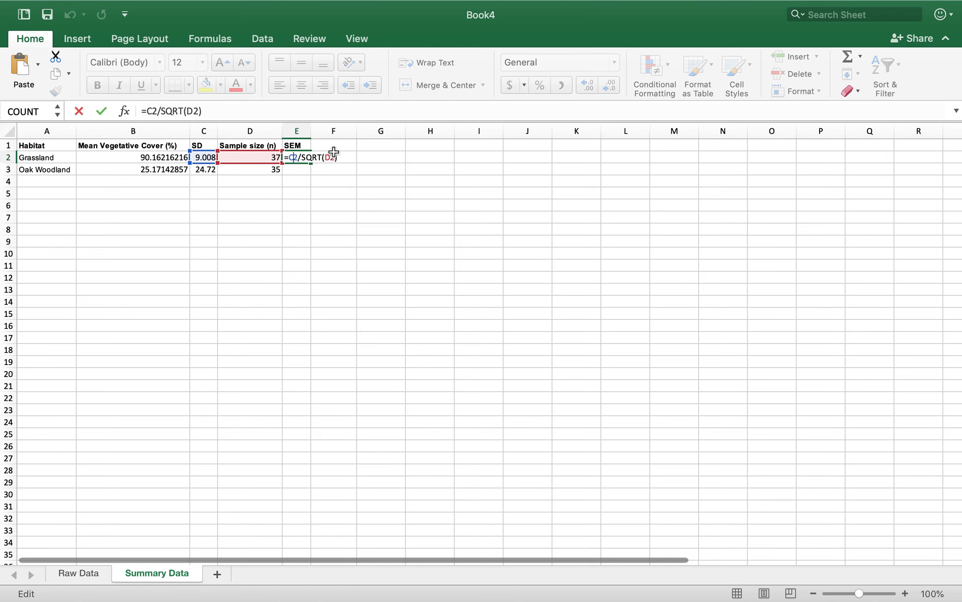
{"action": "key", "text": "Return"}
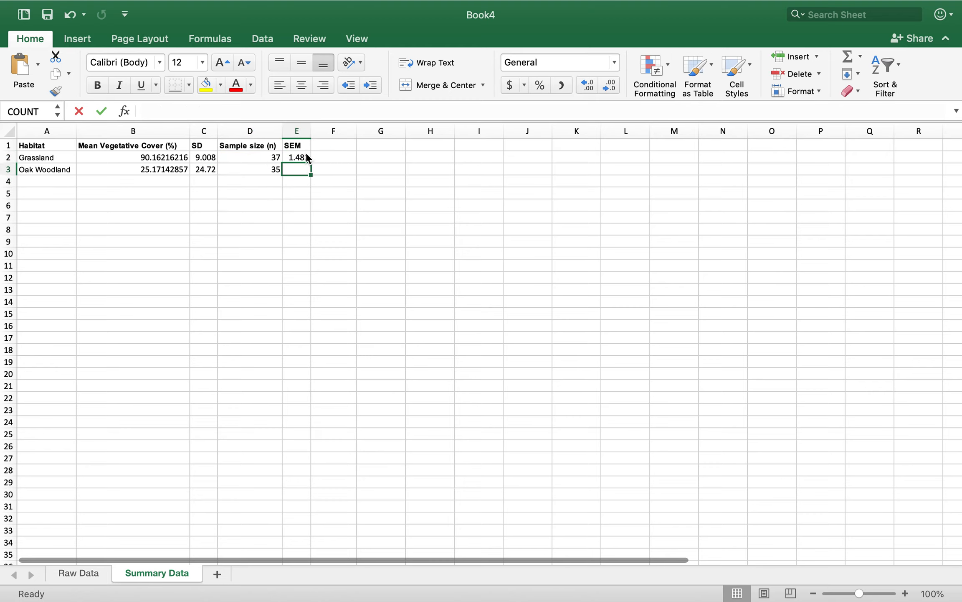
{"action": "left_click", "coordinate": [307, 158]}
{"action": "left_click_drag", "start_coordinate": [309, 163], "coordinate": [310, 172]}
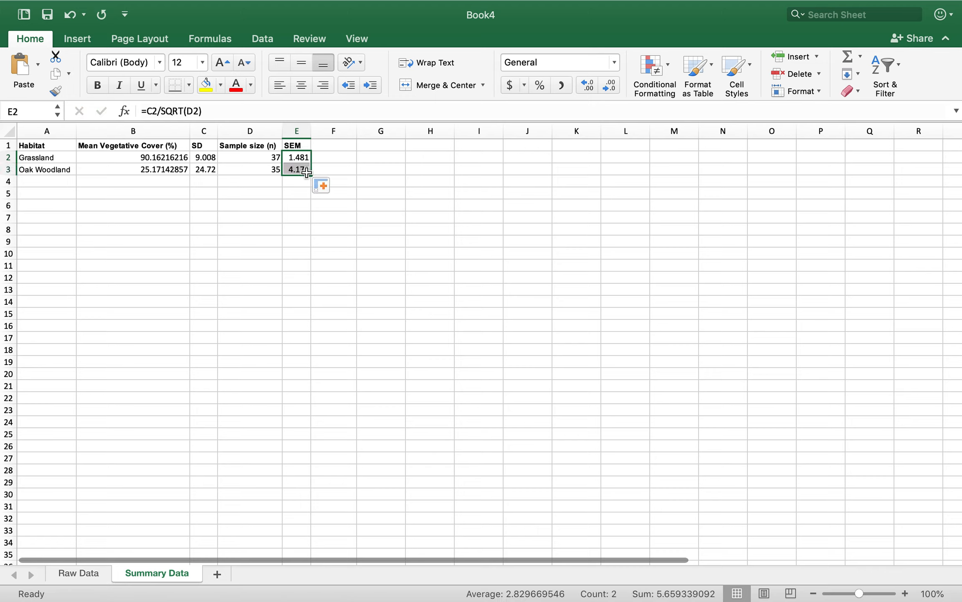
{"action": "left_click", "coordinate": [302, 169]}
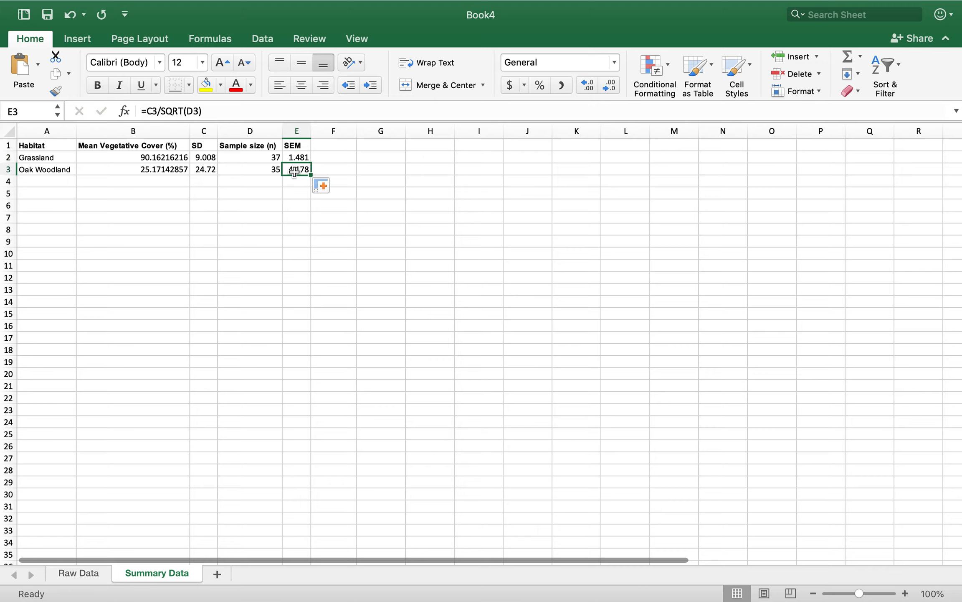
{"action": "double_click", "coordinate": [309, 172]}
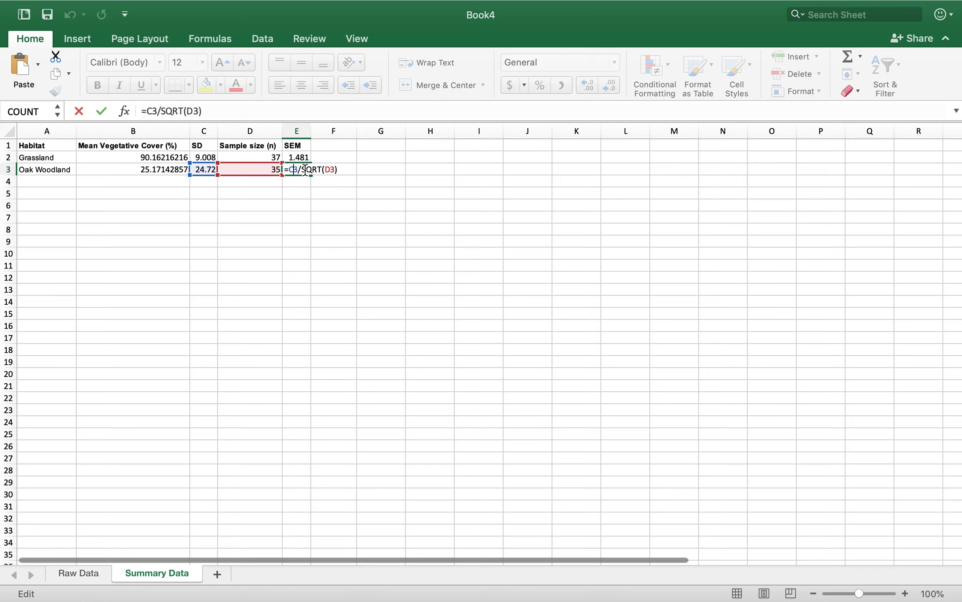
{"action": "key", "text": "Return"}
{"action": "left_click", "coordinate": [307, 205]}
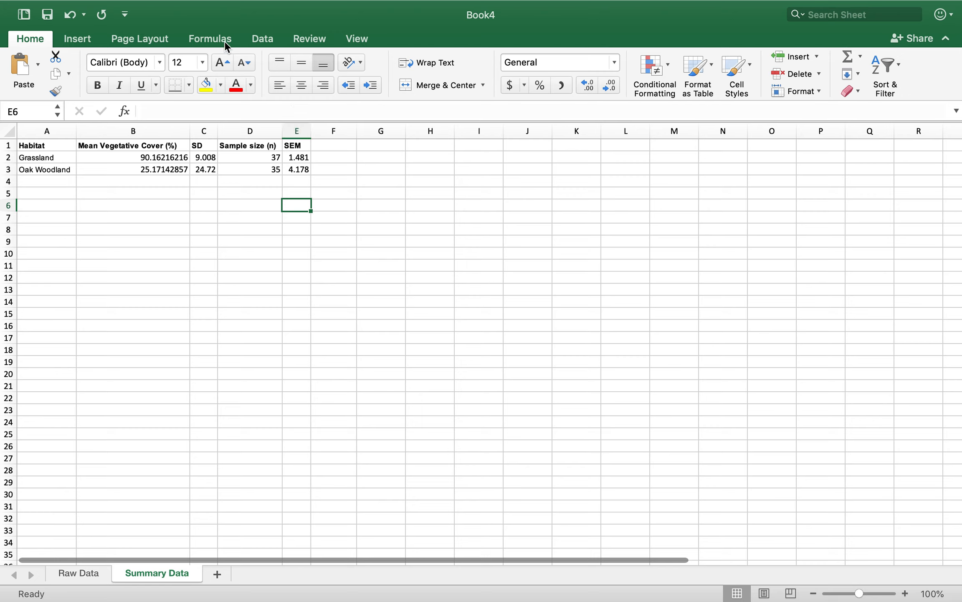
Insert an empty 2-D clustered column chart and move it up to about row 6, starting near column F
{"action": "left_click", "coordinate": [263, 39]}
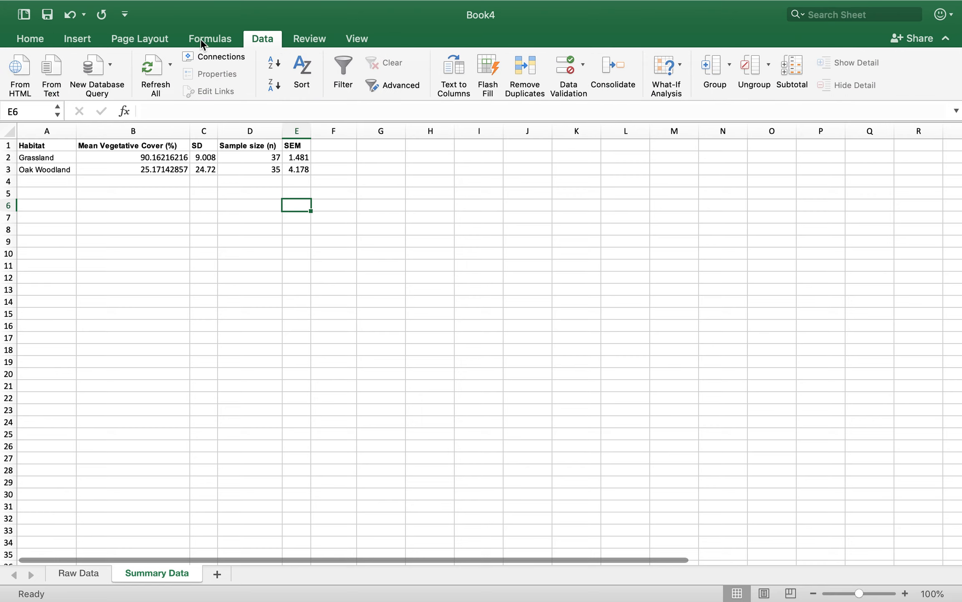
{"action": "left_click", "coordinate": [72, 38]}
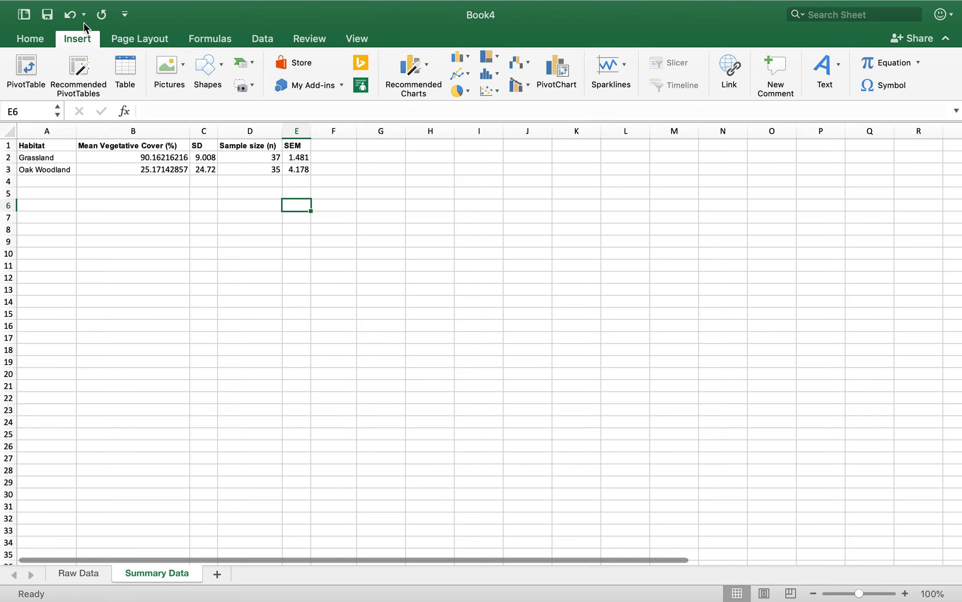
{"action": "left_click", "coordinate": [470, 57]}
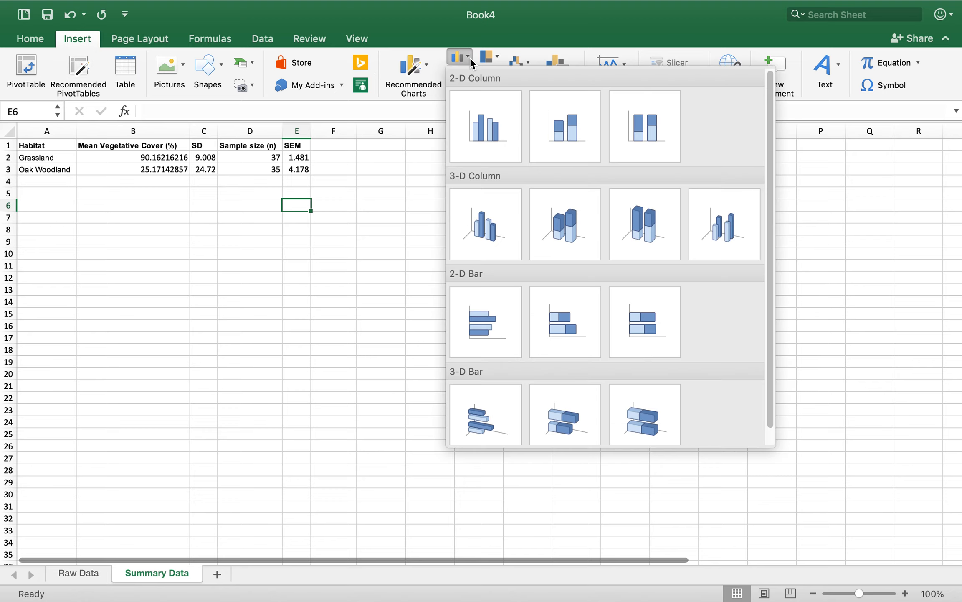
{"action": "left_click", "coordinate": [484, 131]}
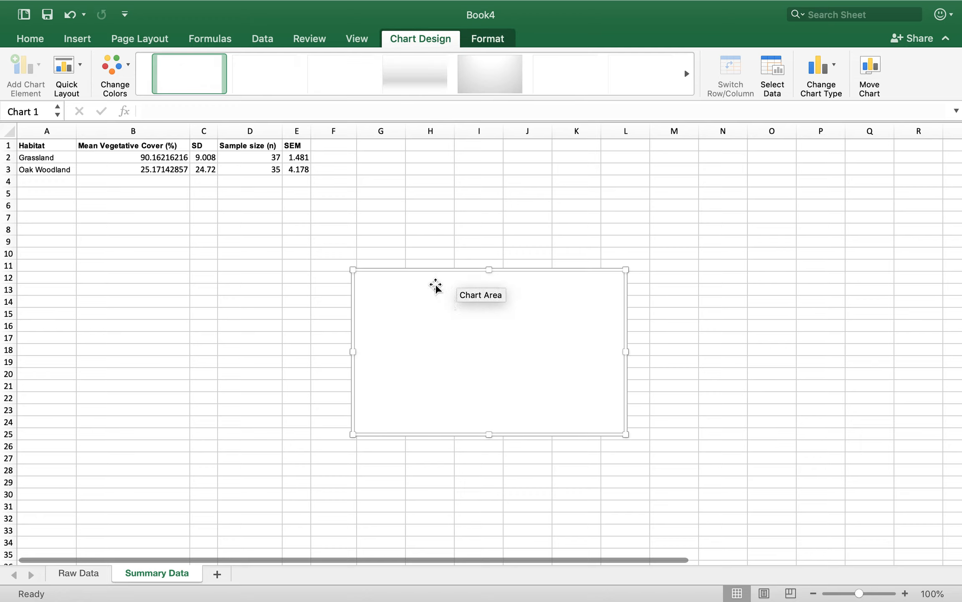
{"action": "left_click_drag", "start_coordinate": [436, 286], "coordinate": [413, 221]}
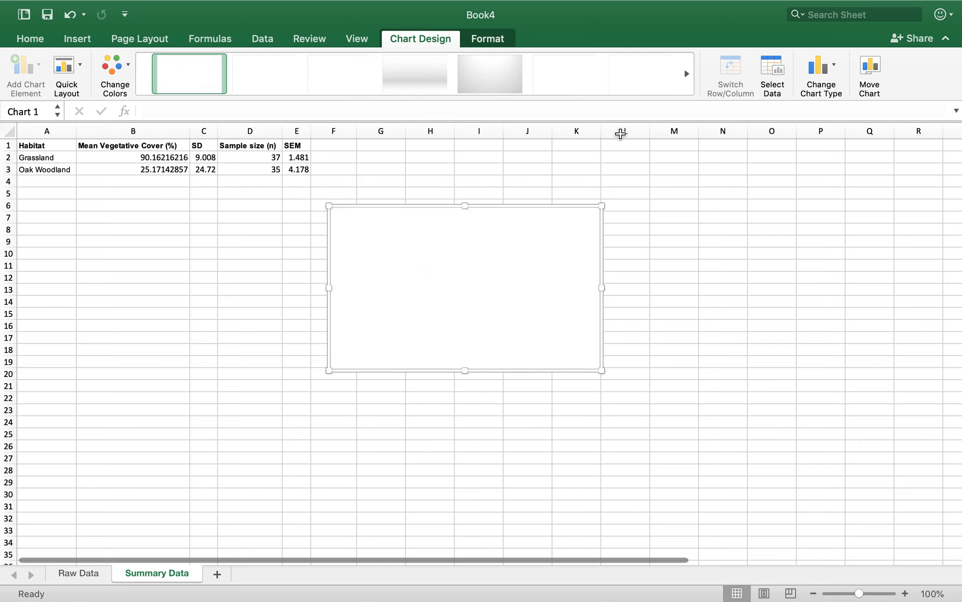
Try to define the chart's data source with the name Habitat and X values from 'Summary Data' A2:A3
{"action": "left_click", "coordinate": [769, 66]}
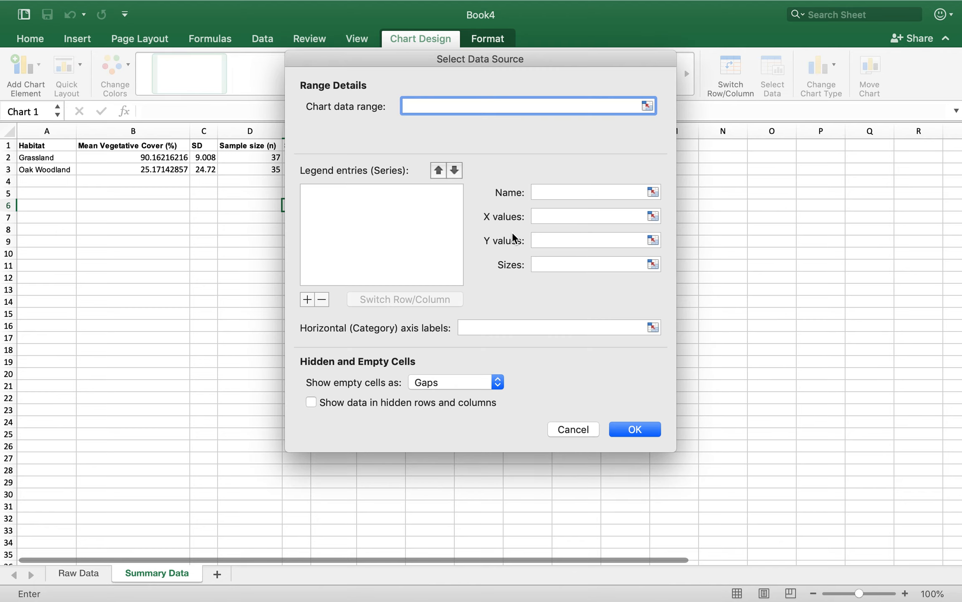
{"action": "left_click_drag", "start_coordinate": [374, 62], "coordinate": [459, 64]}
{"action": "left_click", "coordinate": [640, 194]}
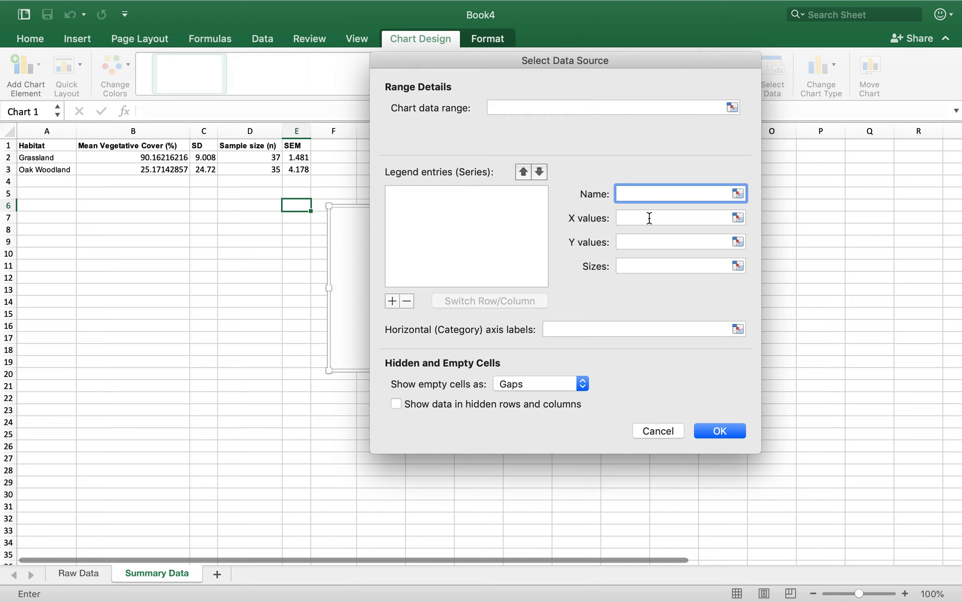
{"action": "left_click", "coordinate": [707, 216]}
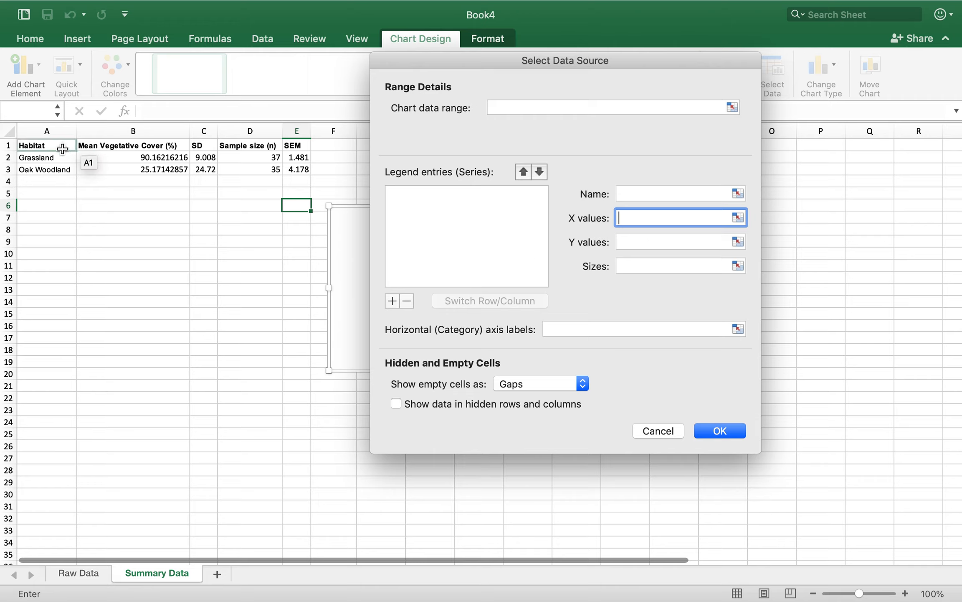
{"action": "left_click_drag", "start_coordinate": [63, 157], "coordinate": [60, 173]}
{"action": "left_click", "coordinate": [628, 194]}
{"action": "type", "text": "Habitat"}
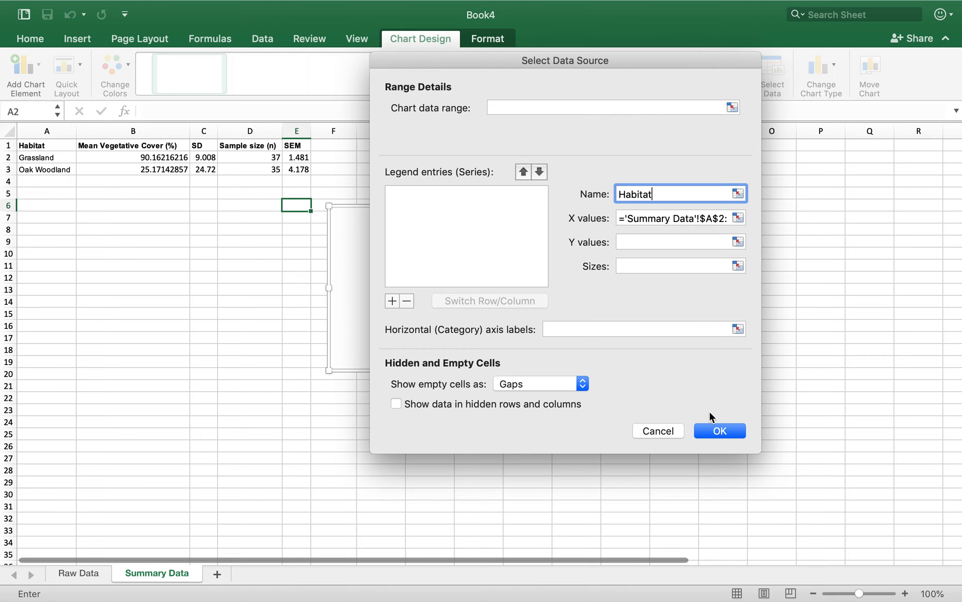
{"action": "left_click", "coordinate": [719, 431]}
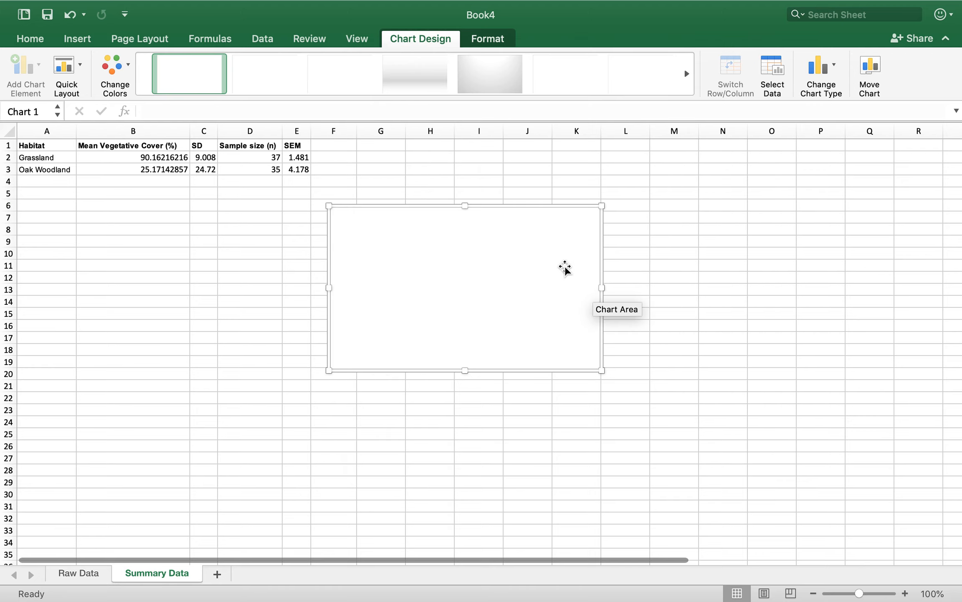
Try to set the empty chart's X values to 'Summary Data' A2:A3 and its horizontal axis labels to Habitat
{"action": "right_click", "coordinate": [565, 268]}
{"action": "left_click", "coordinate": [628, 399]}
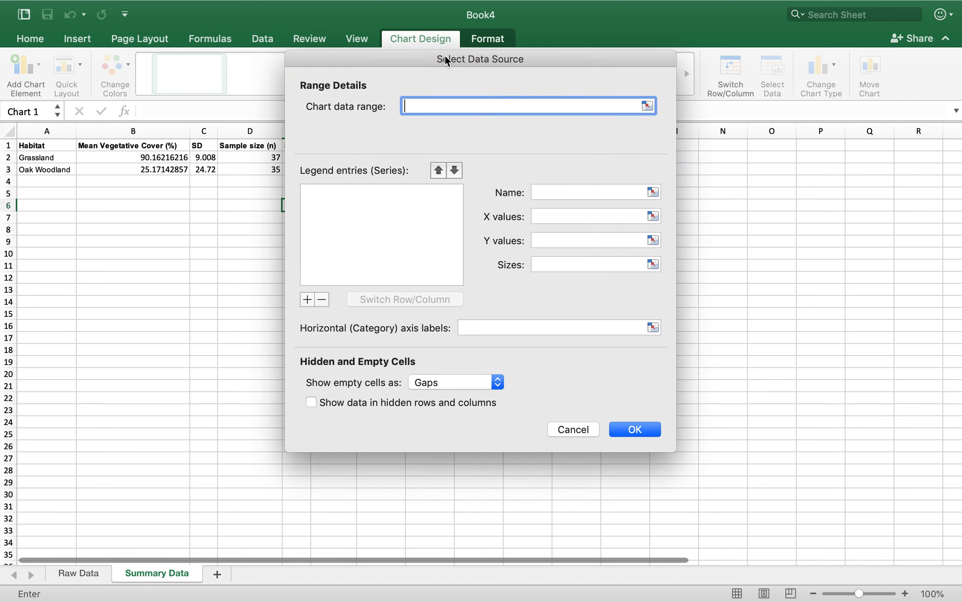
{"action": "left_click_drag", "start_coordinate": [445, 59], "coordinate": [518, 55]}
{"action": "left_click", "coordinate": [641, 211]}
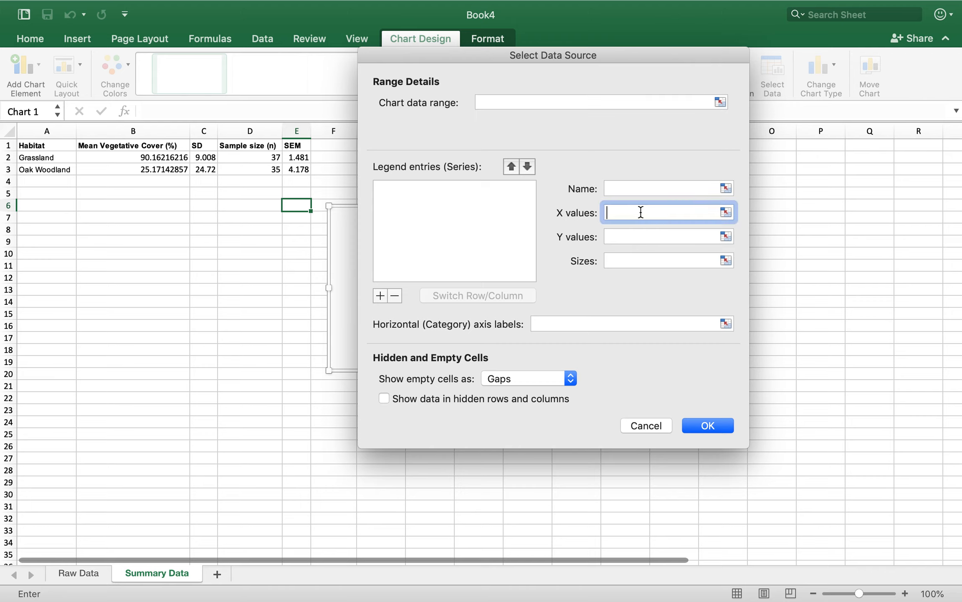
{"action": "left_click", "coordinate": [49, 158]}
{"action": "left_click_drag", "start_coordinate": [49, 170], "coordinate": [51, 175]}
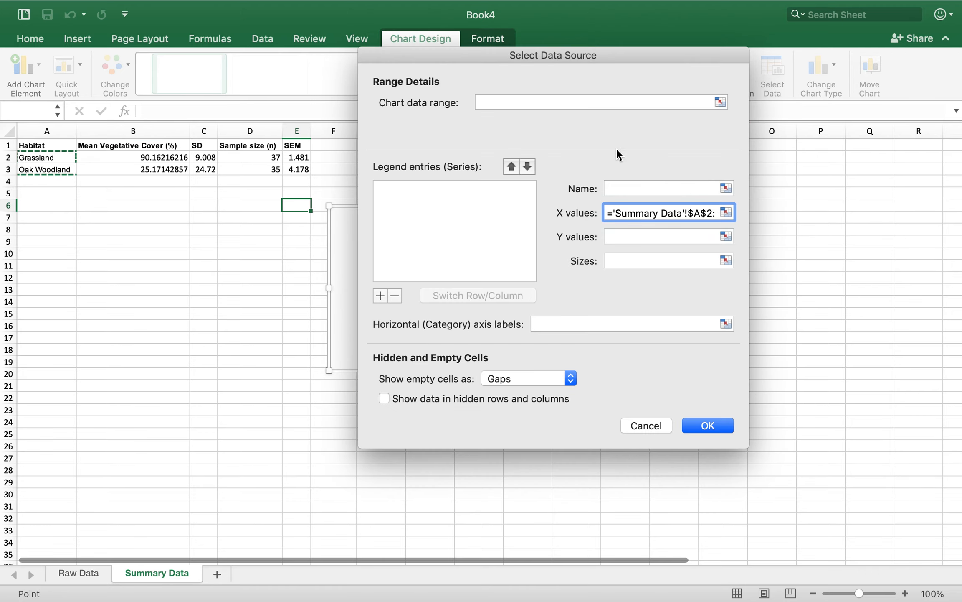
{"action": "left_click", "coordinate": [551, 328]}
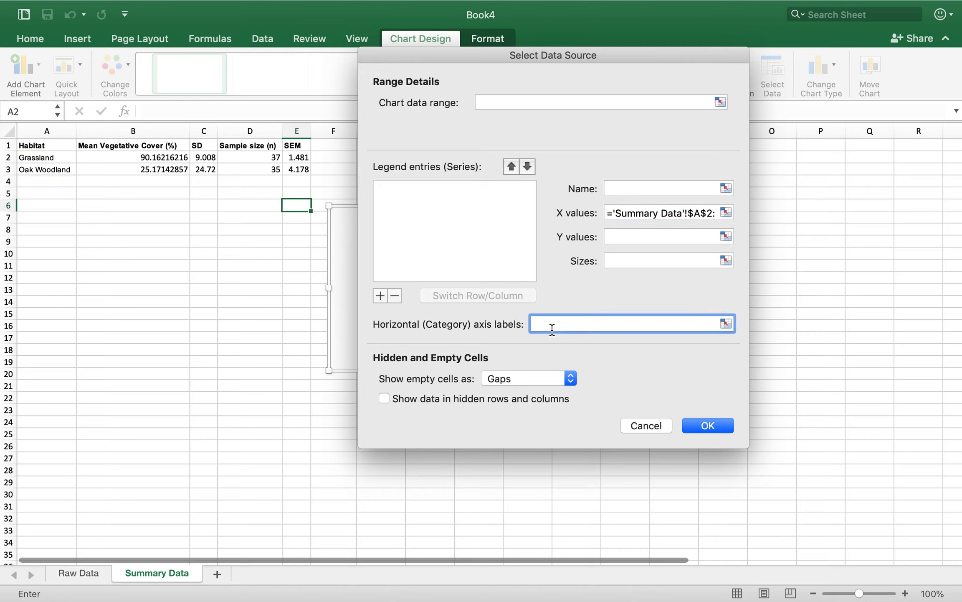
{"action": "type", "text": "Habitat"}
Try to set the empty chart's Y values to the means in 'Summary Data' B2:B3 and apply the data source
{"action": "left_click", "coordinate": [717, 230]}
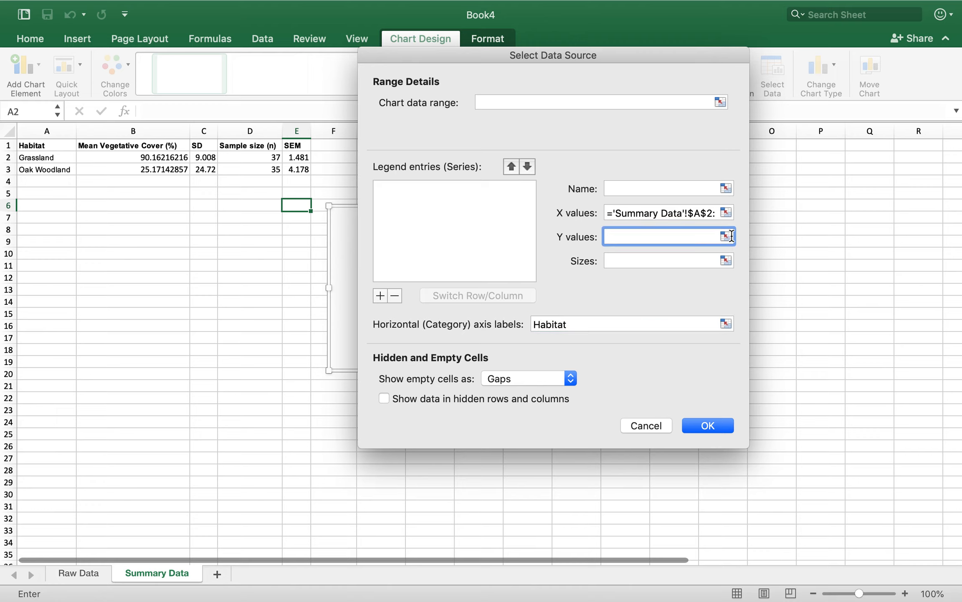
{"action": "left_click", "coordinate": [151, 157]}
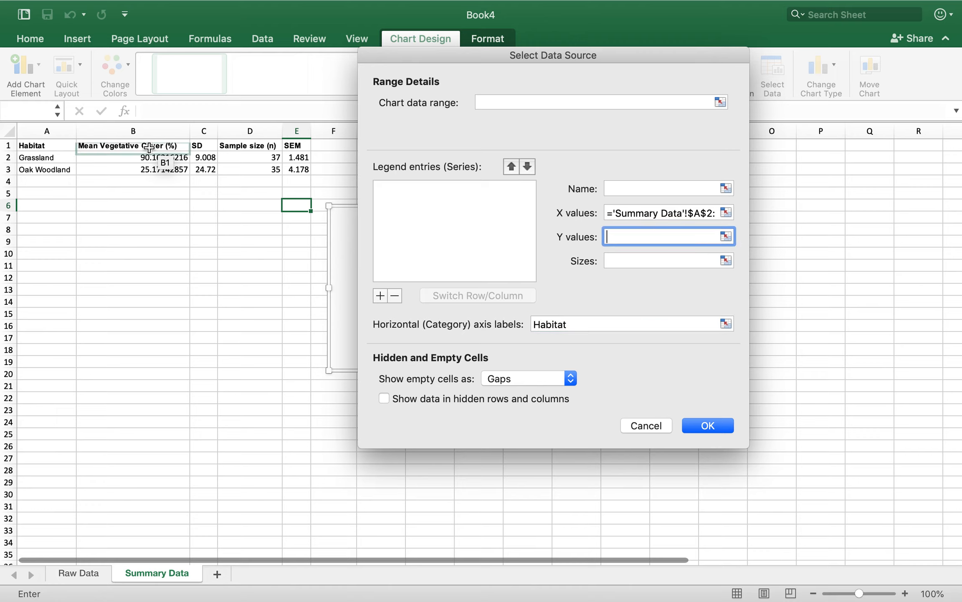
{"action": "left_click_drag", "start_coordinate": [147, 175], "coordinate": [147, 173]}
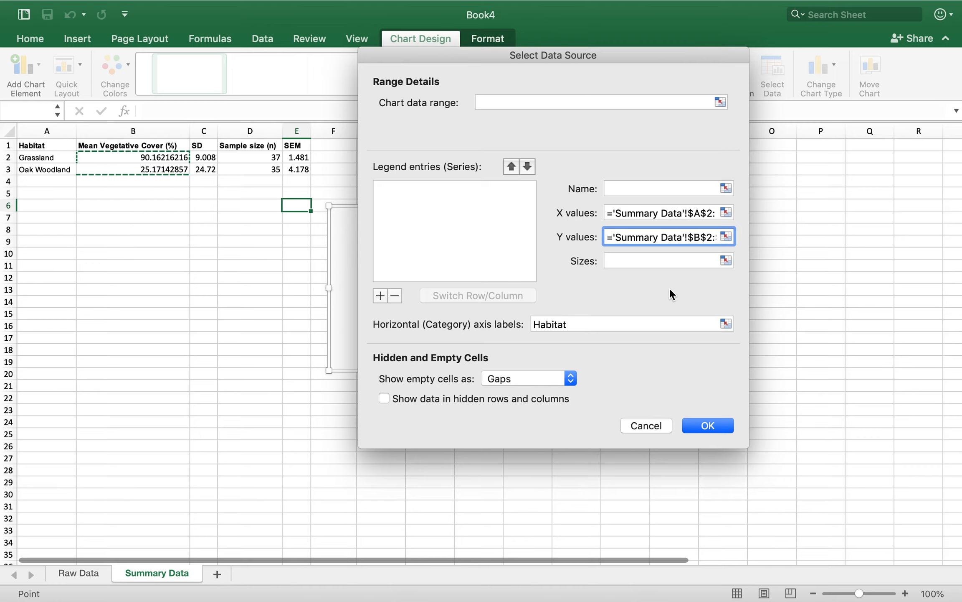
{"action": "left_click", "coordinate": [722, 428]}
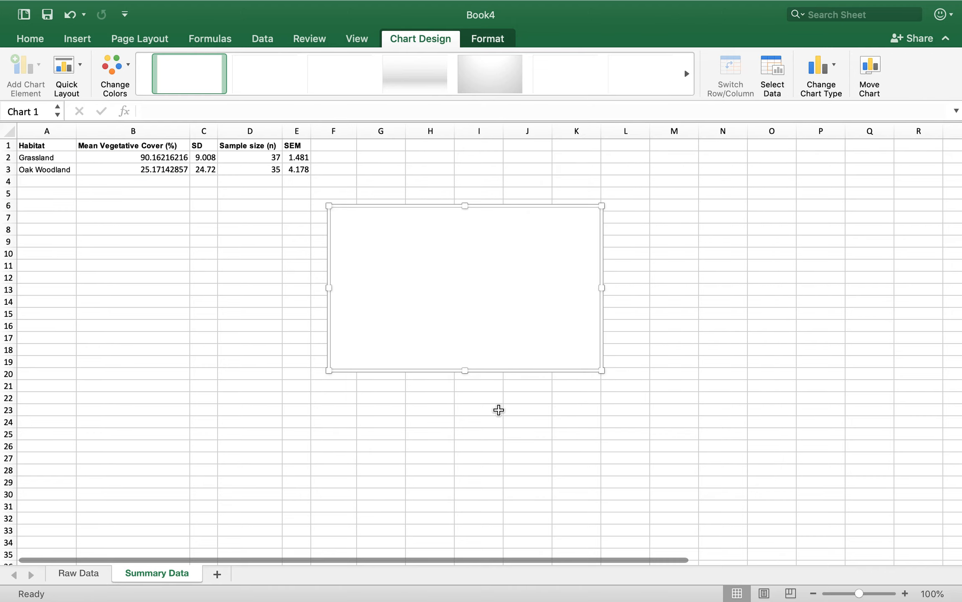
Delete the empty chart from the Summary Data sheet
{"action": "key", "text": "Delete"}
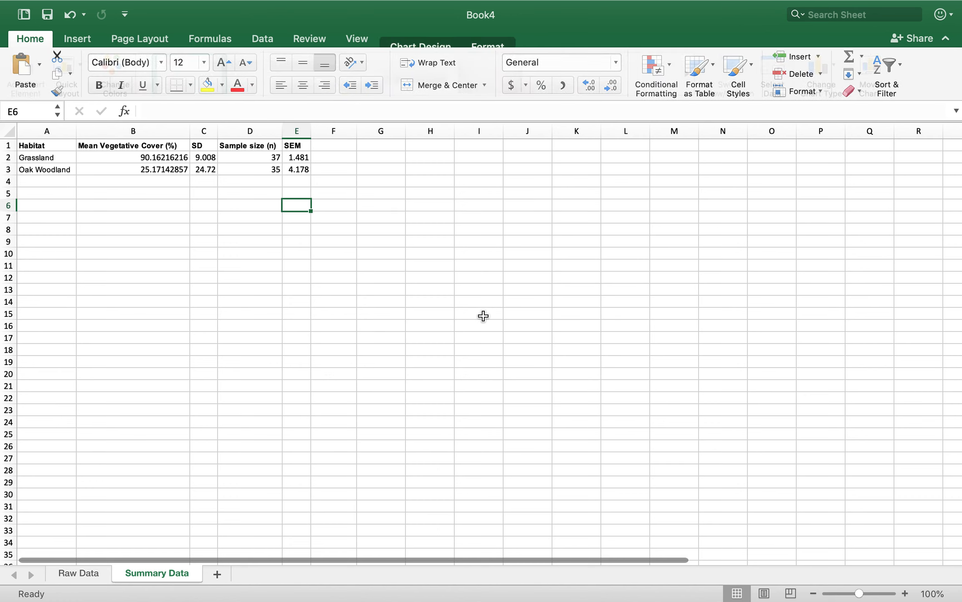
{"action": "left_click", "coordinate": [427, 272]}
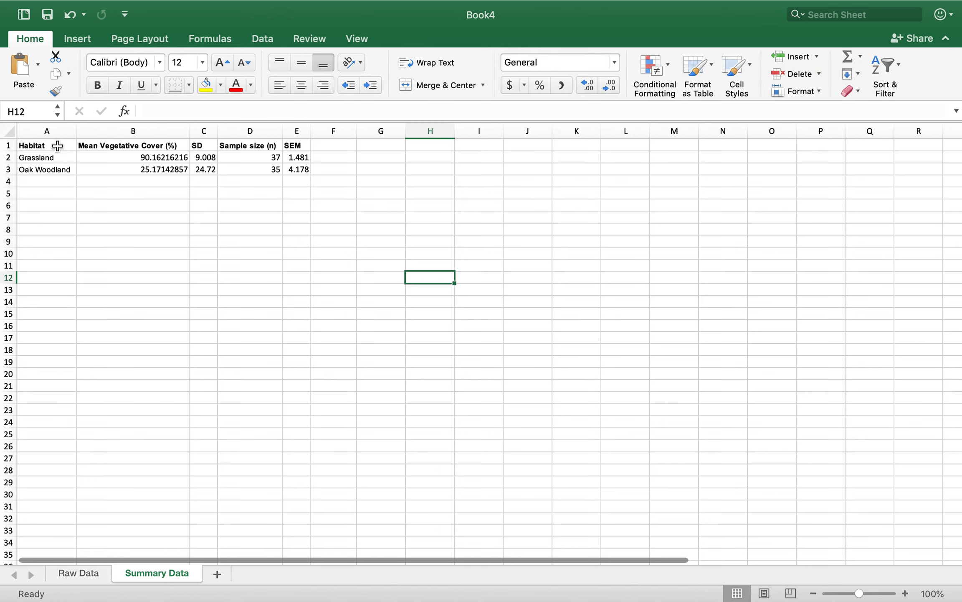
{"action": "left_click_drag", "start_coordinate": [56, 147], "coordinate": [119, 169]}
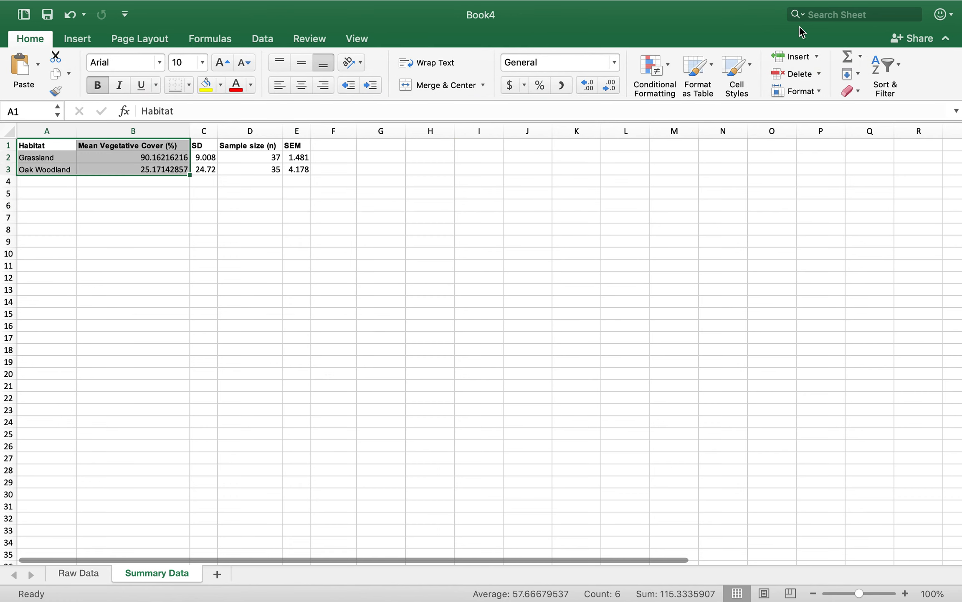
{"action": "left_click", "coordinate": [76, 38]}
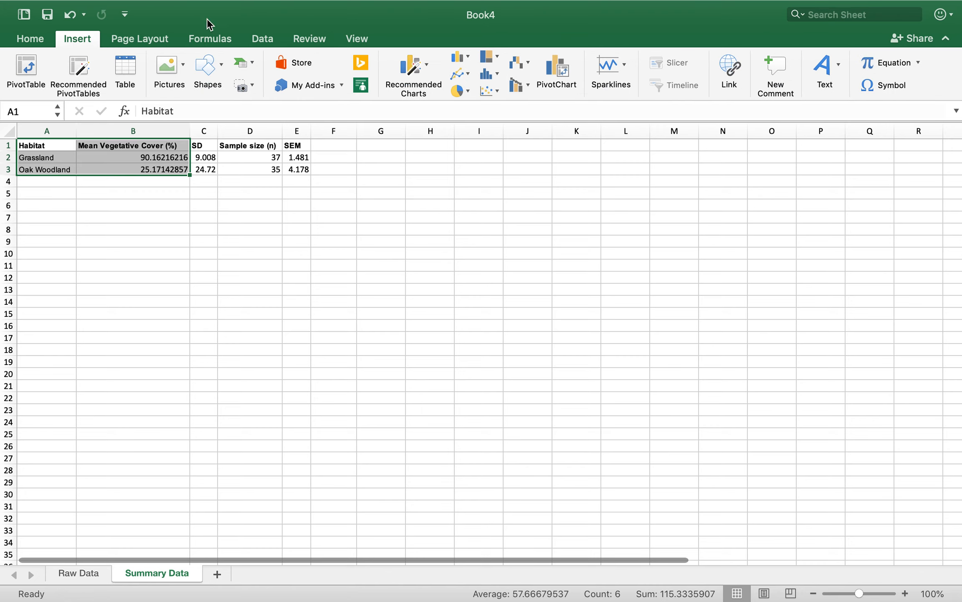
{"action": "left_click", "coordinate": [428, 67]}
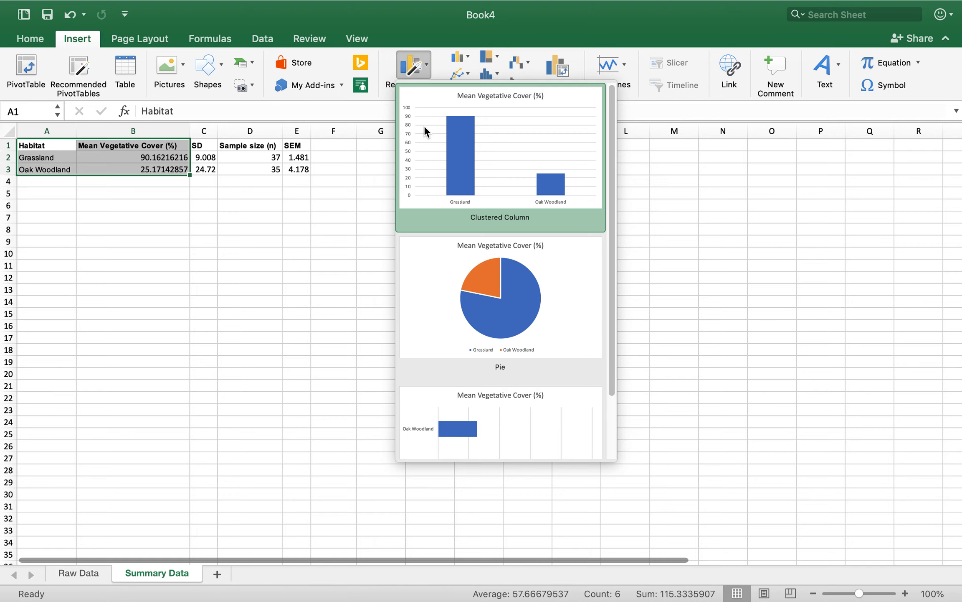
{"action": "left_click", "coordinate": [346, 222]}
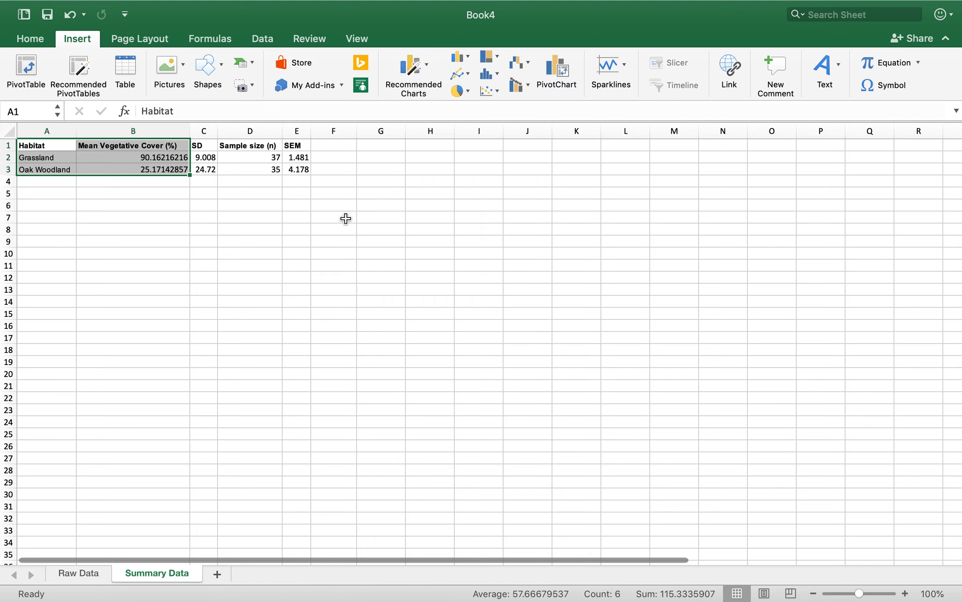
{"action": "left_click", "coordinate": [346, 218]}
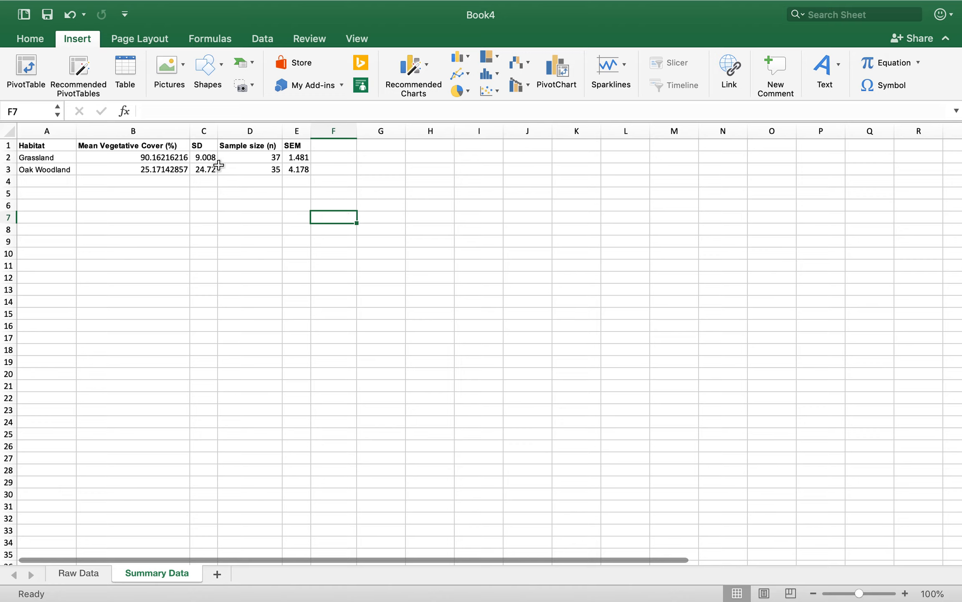
Insert the recommended Clustered Column chart for the habitat and mean vegetative cover data in A1:B3
{"action": "left_click_drag", "start_coordinate": [38, 144], "coordinate": [142, 167]}
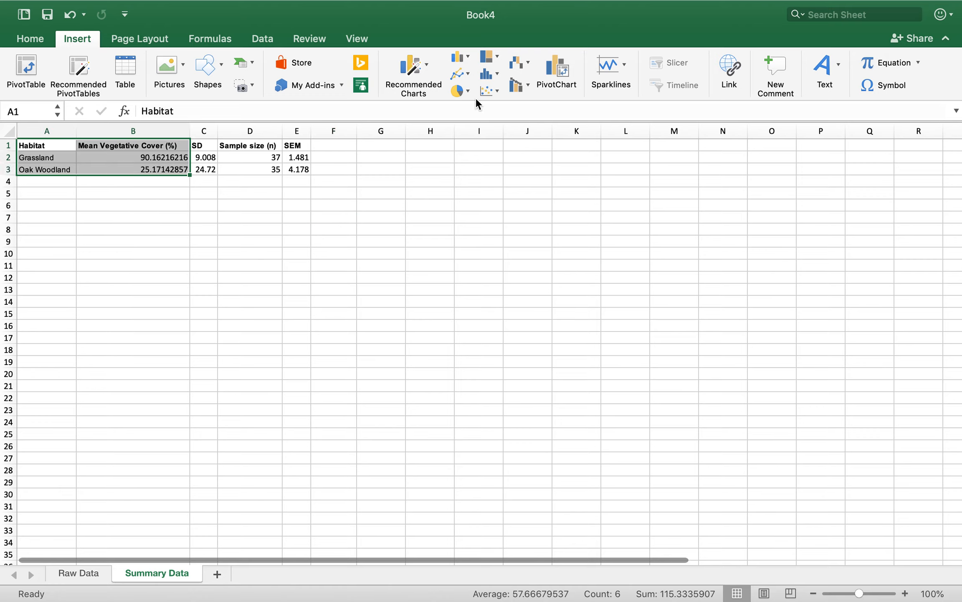
{"action": "left_click", "coordinate": [427, 74]}
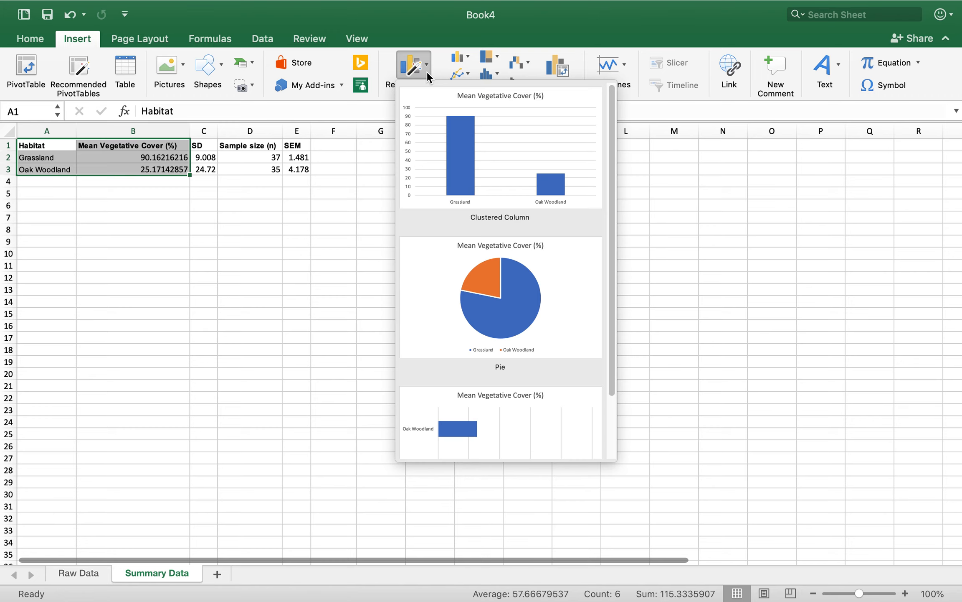
{"action": "left_click", "coordinate": [436, 139]}
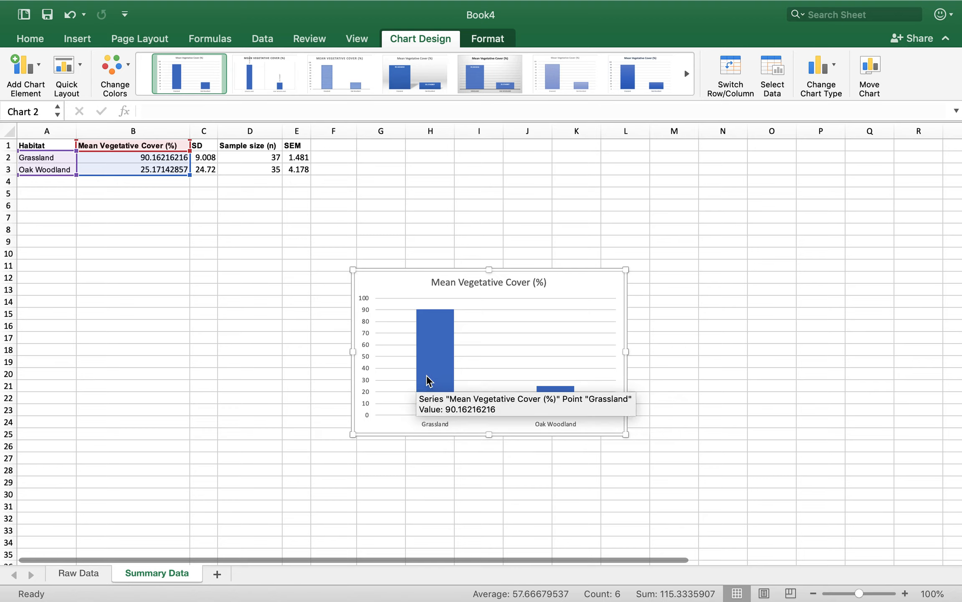
Delete the column chart's major gridlines and its title
{"action": "left_click", "coordinate": [572, 356]}
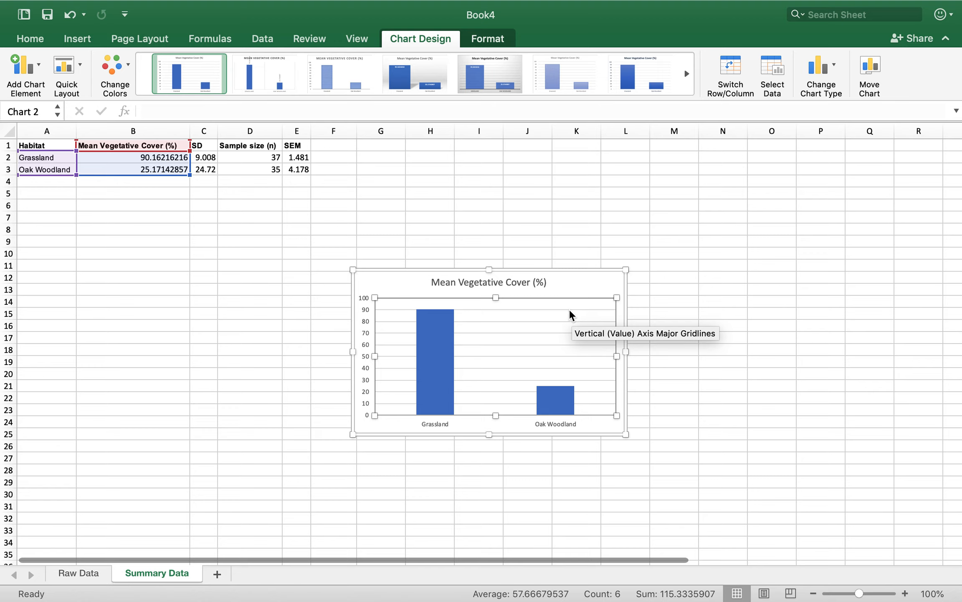
{"action": "left_click", "coordinate": [570, 310]}
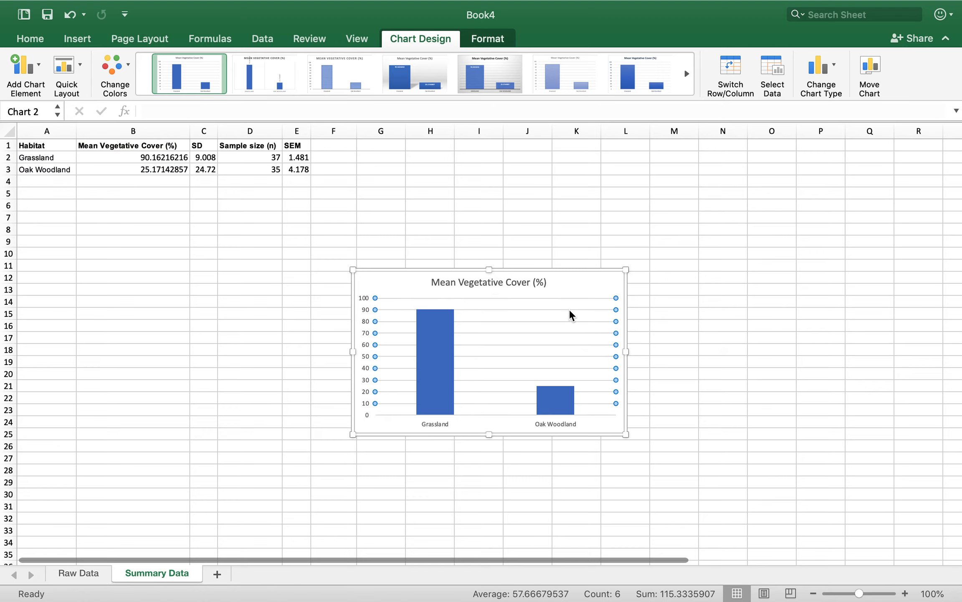
{"action": "key", "text": "Delete"}
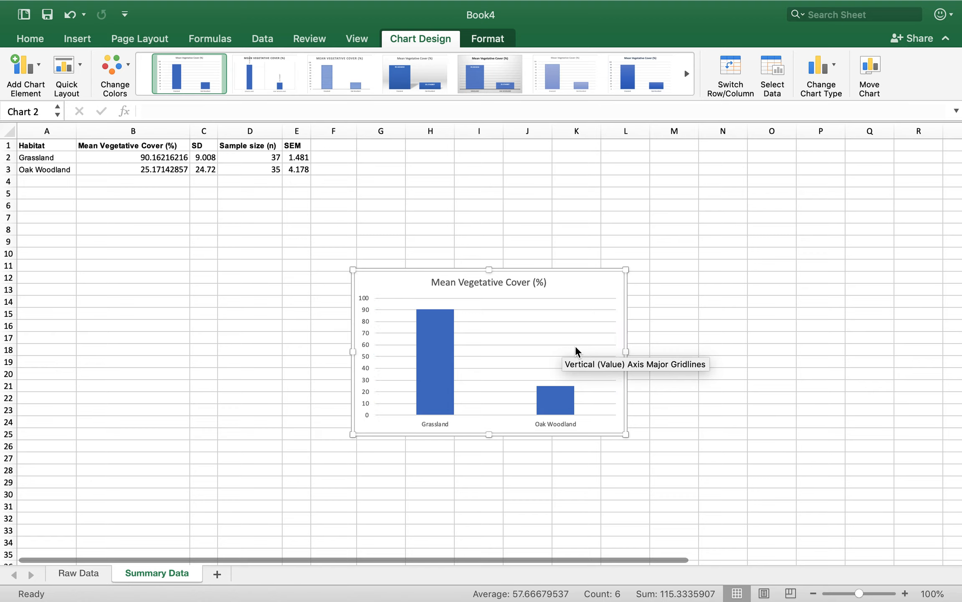
{"action": "left_click", "coordinate": [504, 281]}
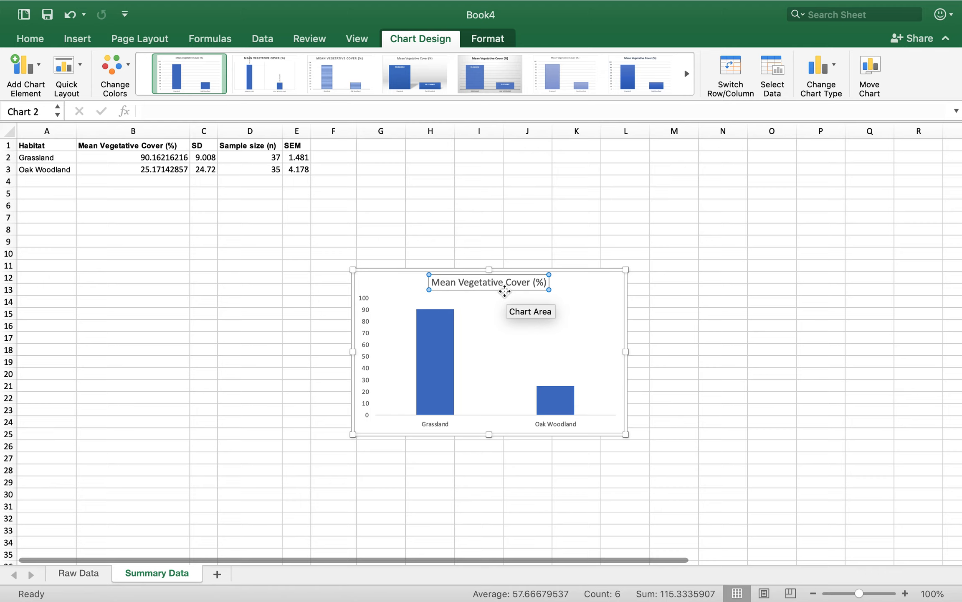
{"action": "key", "text": "Delete"}
Open the formatting options of the chart's vertical axis and examine its bounds and major unit
{"action": "left_click", "coordinate": [369, 332]}
{"action": "right_click", "coordinate": [370, 332]}
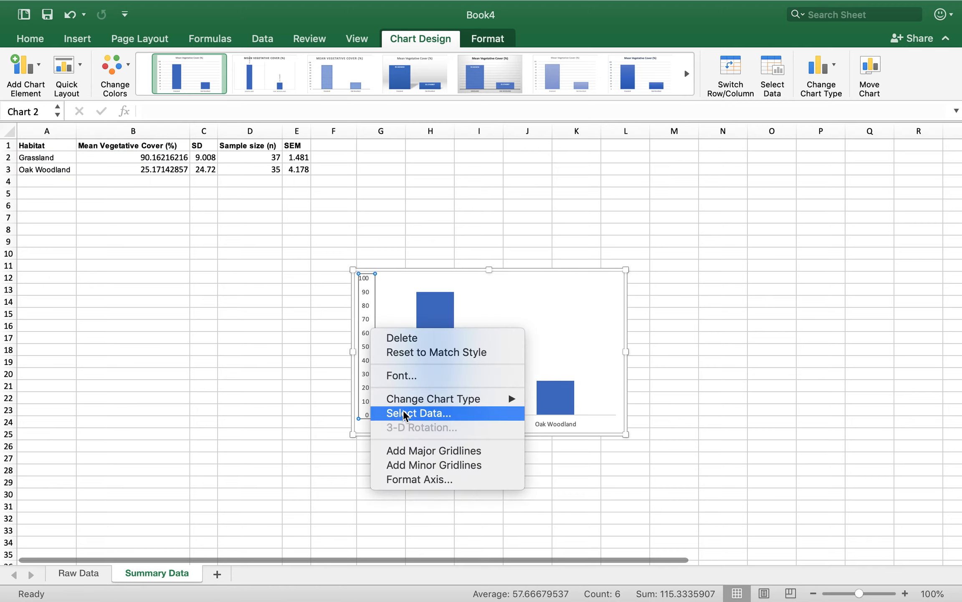
{"action": "left_click", "coordinate": [408, 480]}
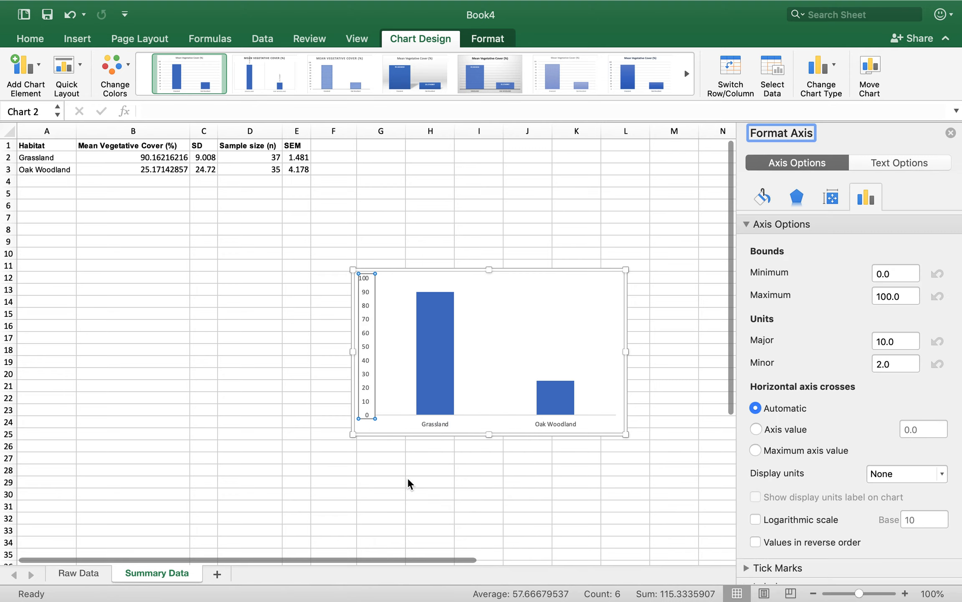
{"action": "scroll", "coordinate": [819, 325], "scroll_direction": "down", "scroll_amount": 2}
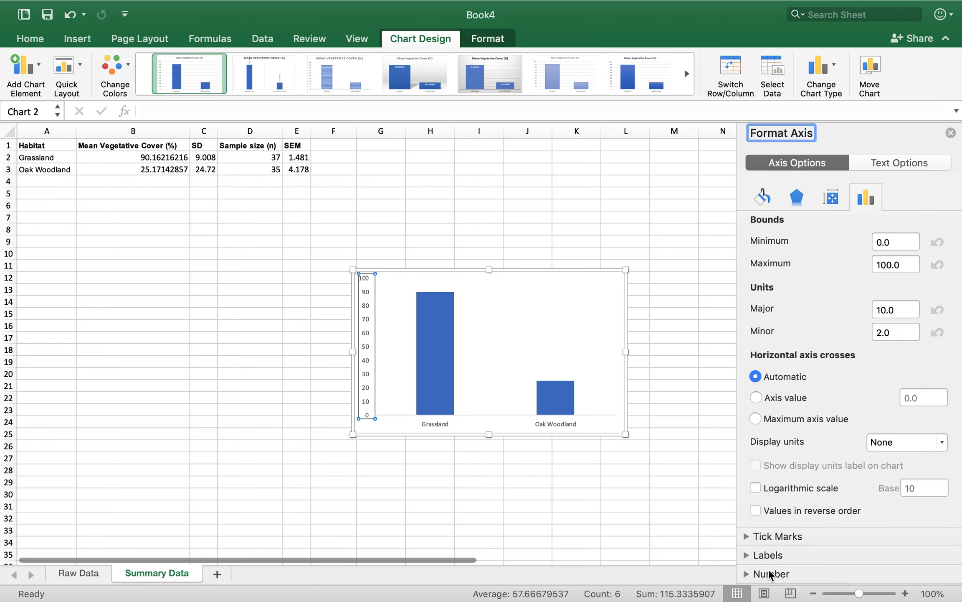
{"action": "scroll", "coordinate": [786, 348], "scroll_direction": "up", "scroll_amount": 2}
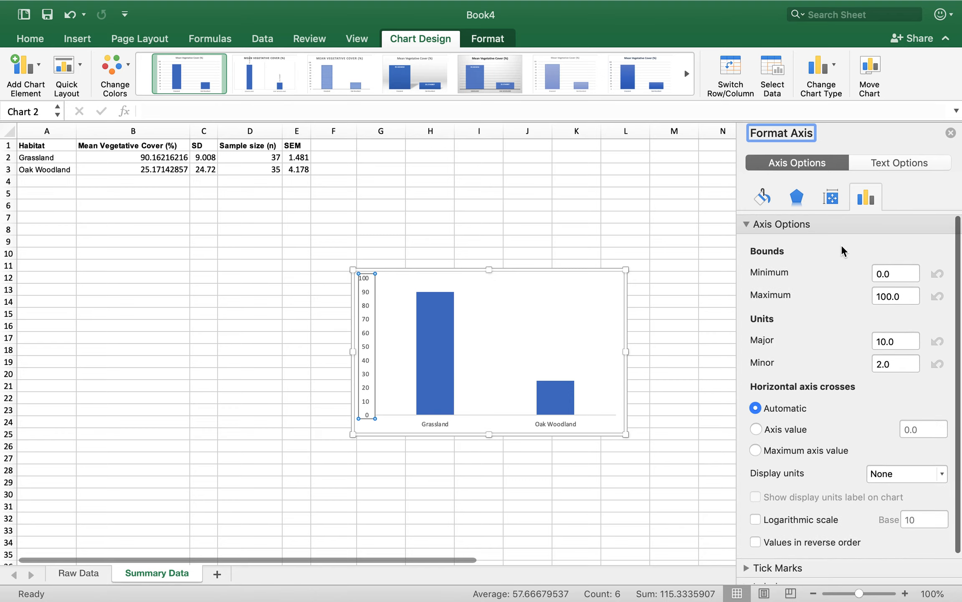
{"action": "double_click", "coordinate": [896, 297]}
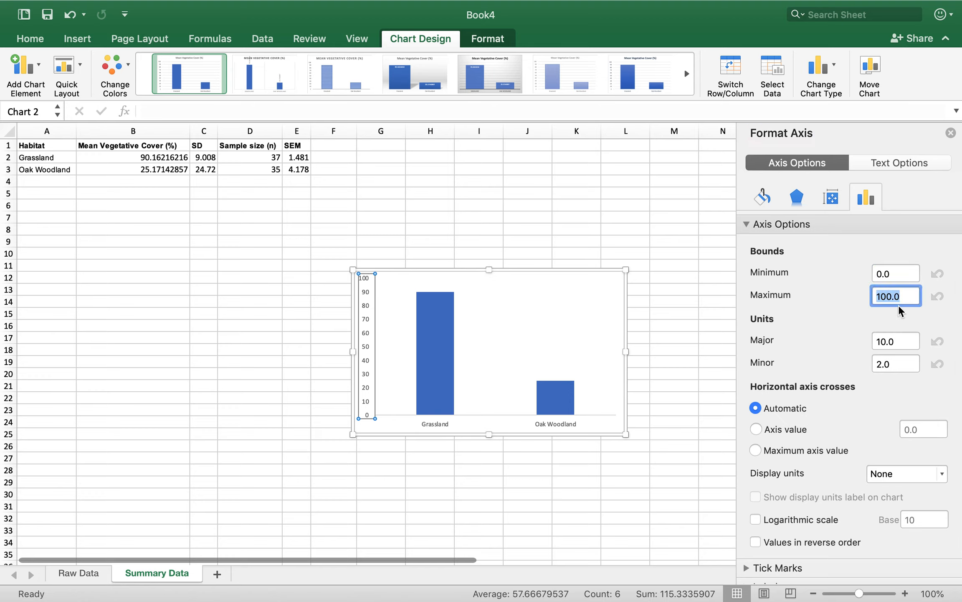
{"action": "double_click", "coordinate": [890, 343]}
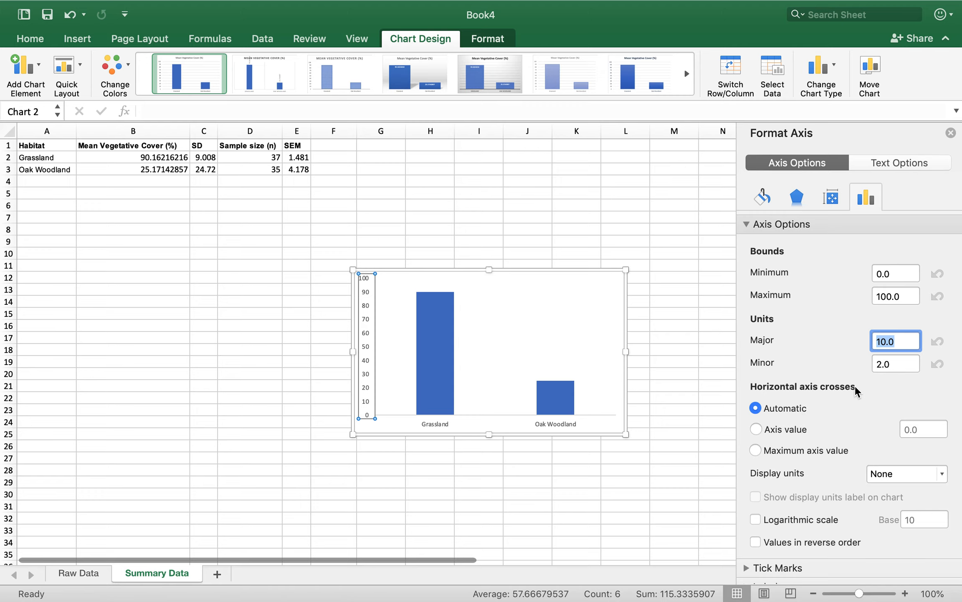
Give the chart's vertical axis a solid black line
{"action": "left_click", "coordinate": [756, 202]}
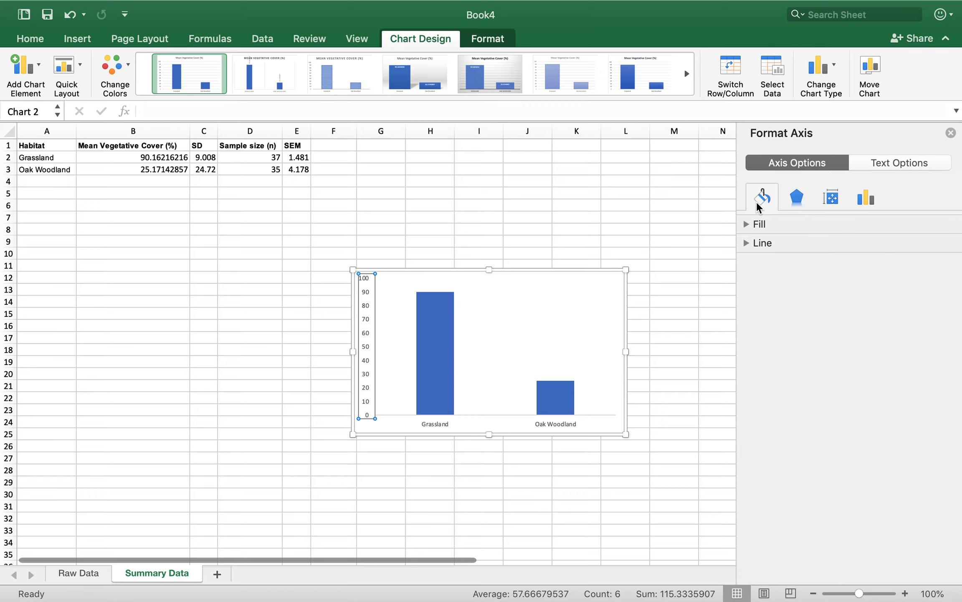
{"action": "left_click", "coordinate": [747, 243]}
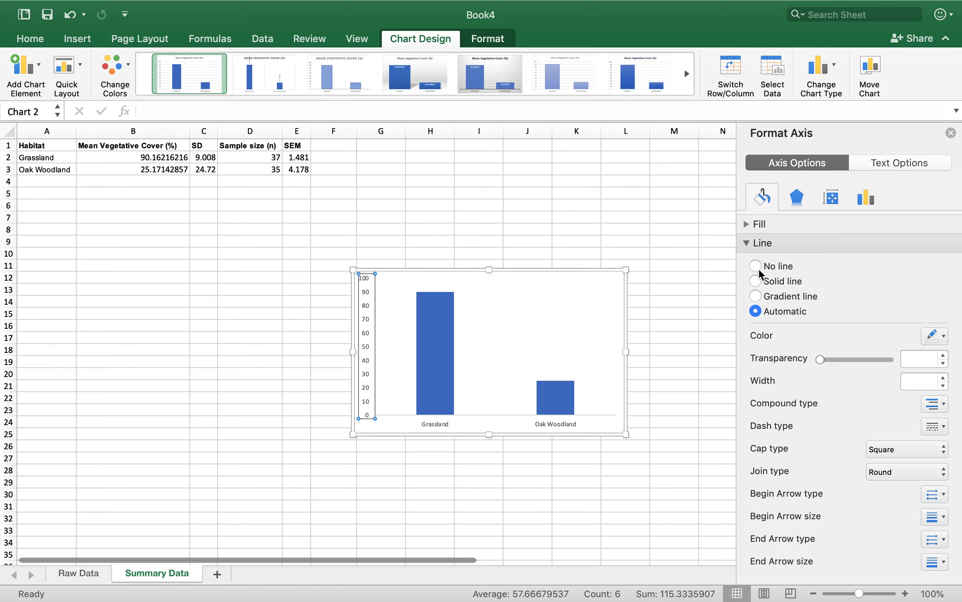
{"action": "left_click", "coordinate": [766, 281]}
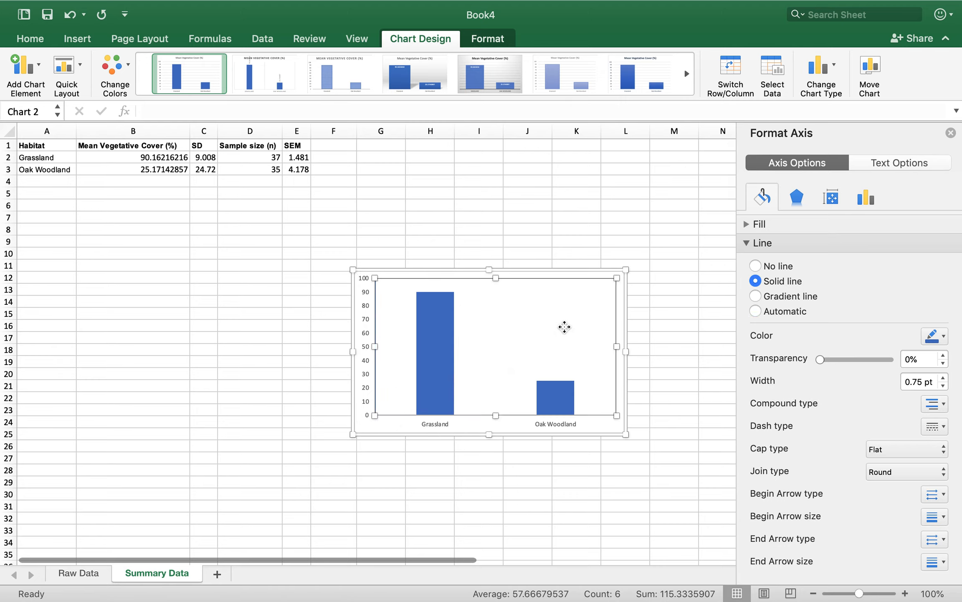
{"action": "left_click", "coordinate": [468, 389]}
{"action": "left_click", "coordinate": [376, 426]}
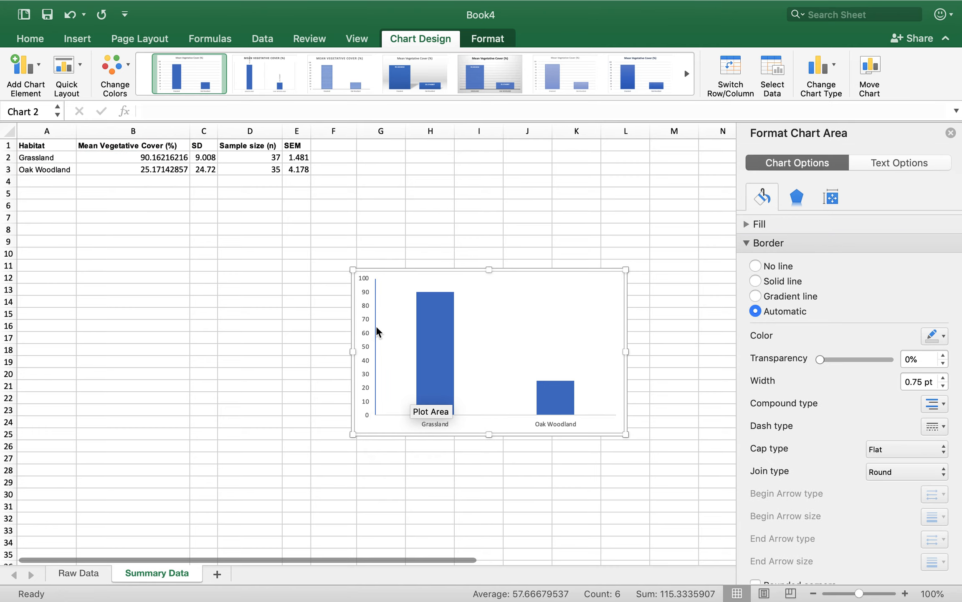
{"action": "left_click", "coordinate": [375, 341]}
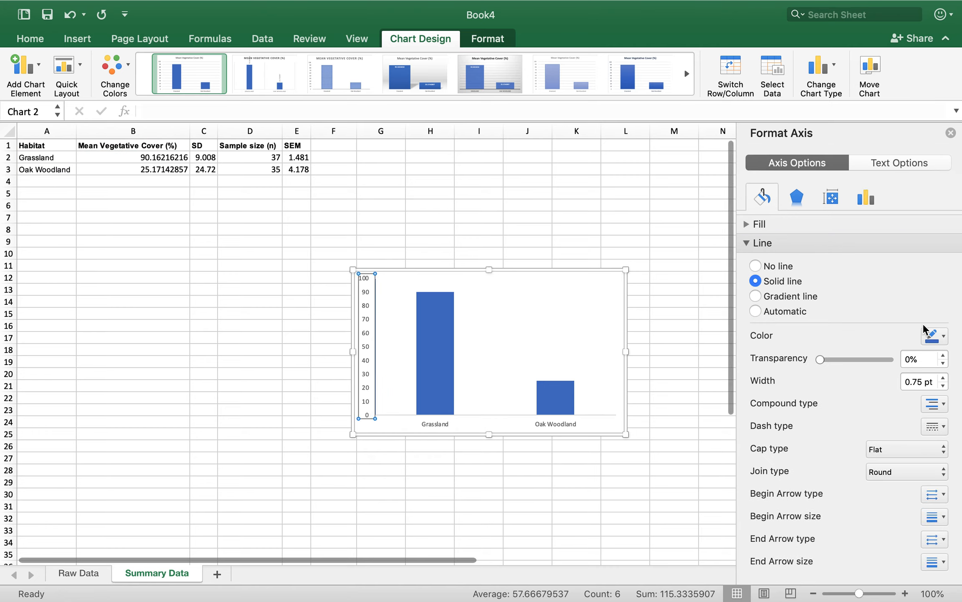
{"action": "left_click", "coordinate": [935, 336]}
{"action": "left_click", "coordinate": [841, 376]}
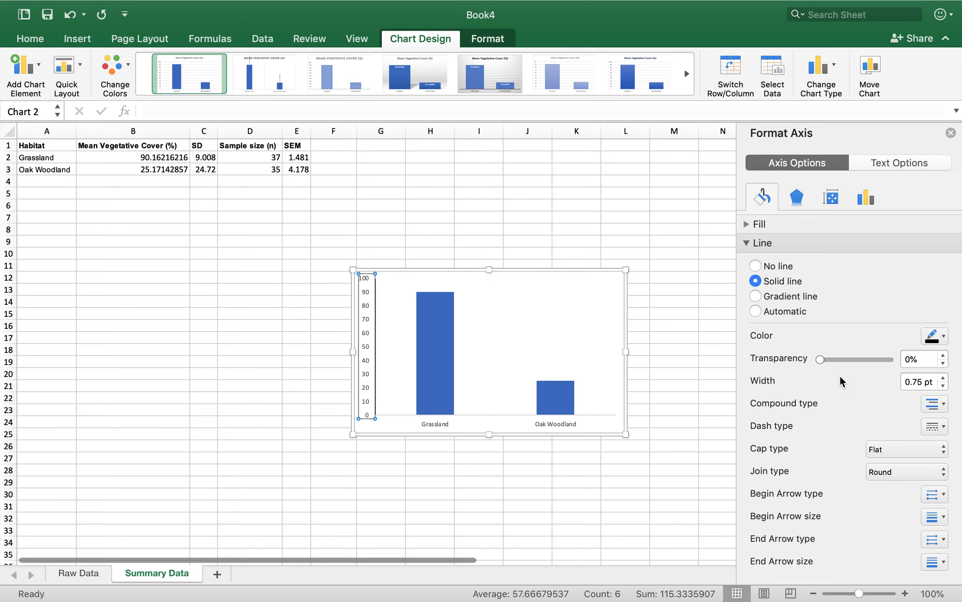
{"action": "left_click", "coordinate": [482, 415]}
{"action": "right_click", "coordinate": [482, 419]}
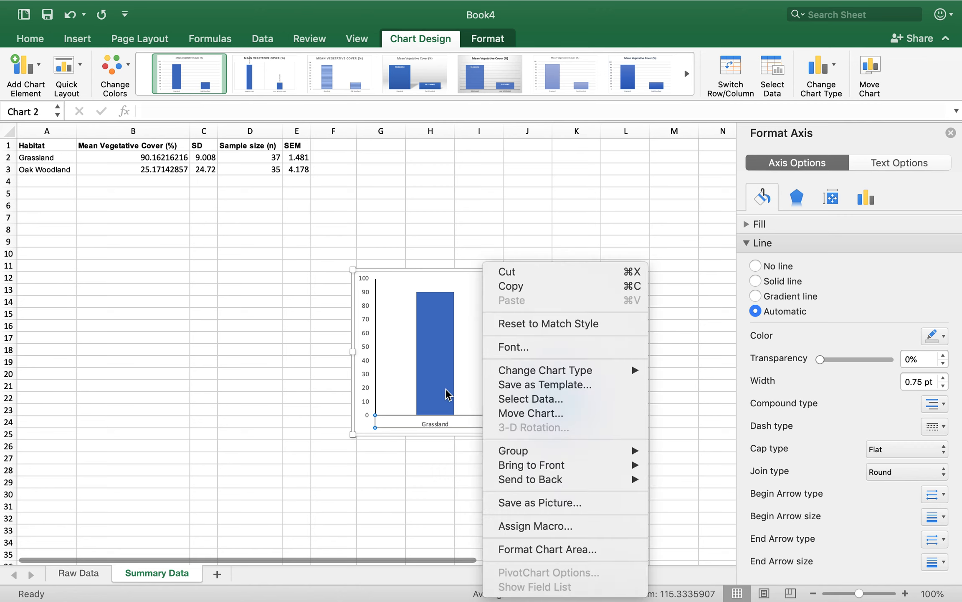
{"action": "left_click", "coordinate": [415, 389]}
{"action": "left_click", "coordinate": [507, 395]}
{"action": "left_click", "coordinate": [501, 409]}
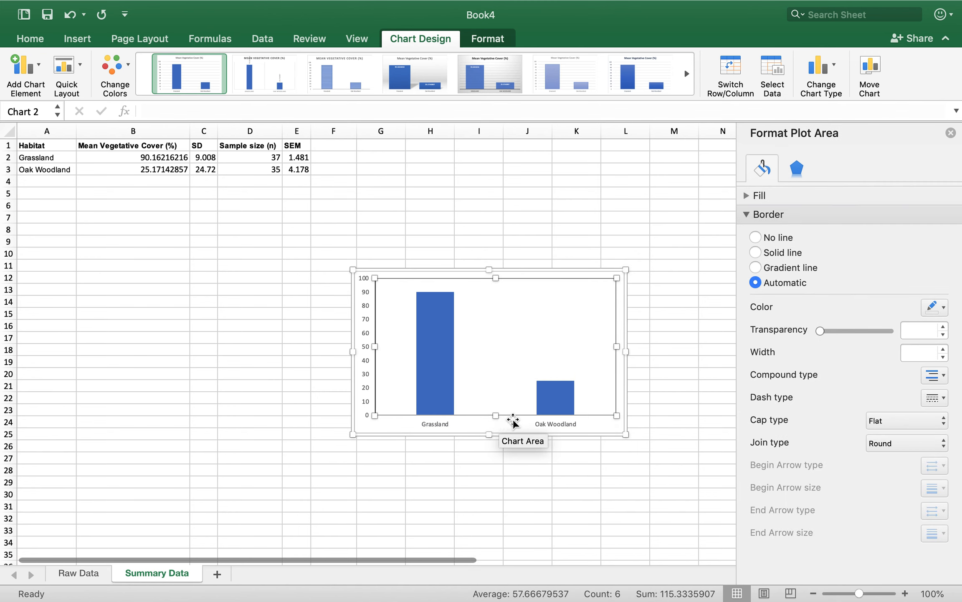
Give the chart's horizontal axis a solid black line
{"action": "left_click", "coordinate": [513, 421]}
{"action": "left_click", "coordinate": [546, 419]}
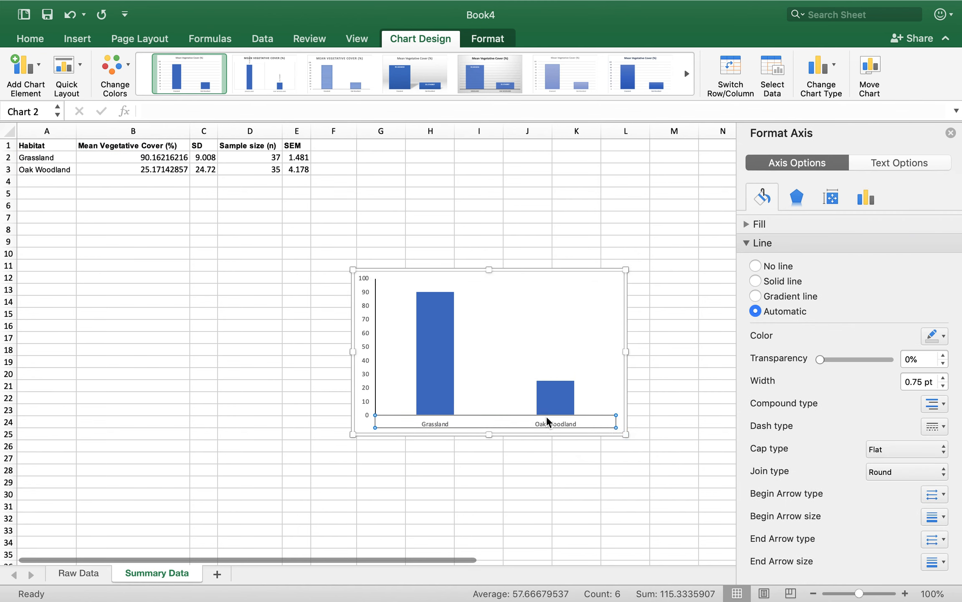
{"action": "right_click", "coordinate": [547, 416]}
{"action": "left_click", "coordinate": [585, 566]}
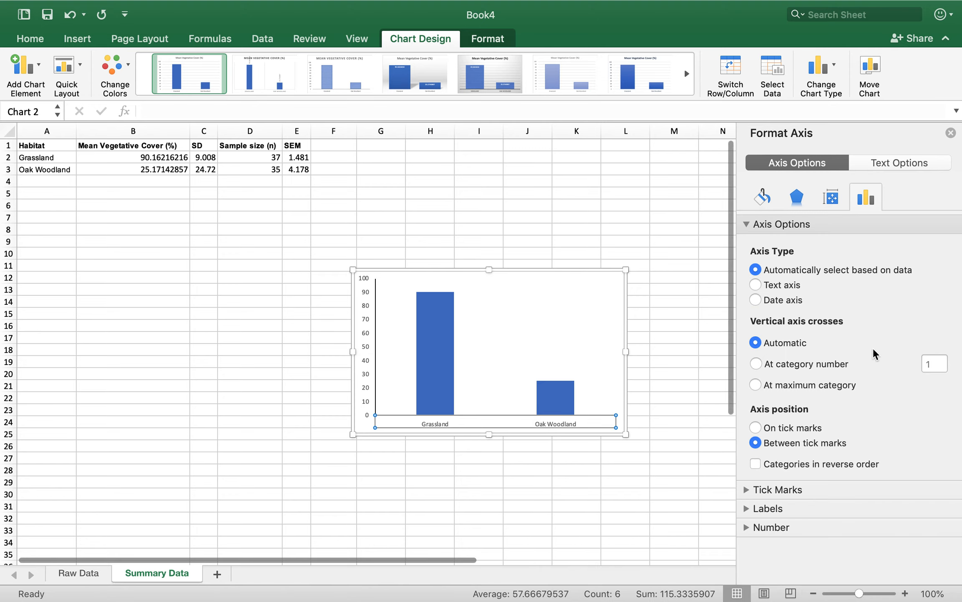
{"action": "left_click", "coordinate": [757, 197]}
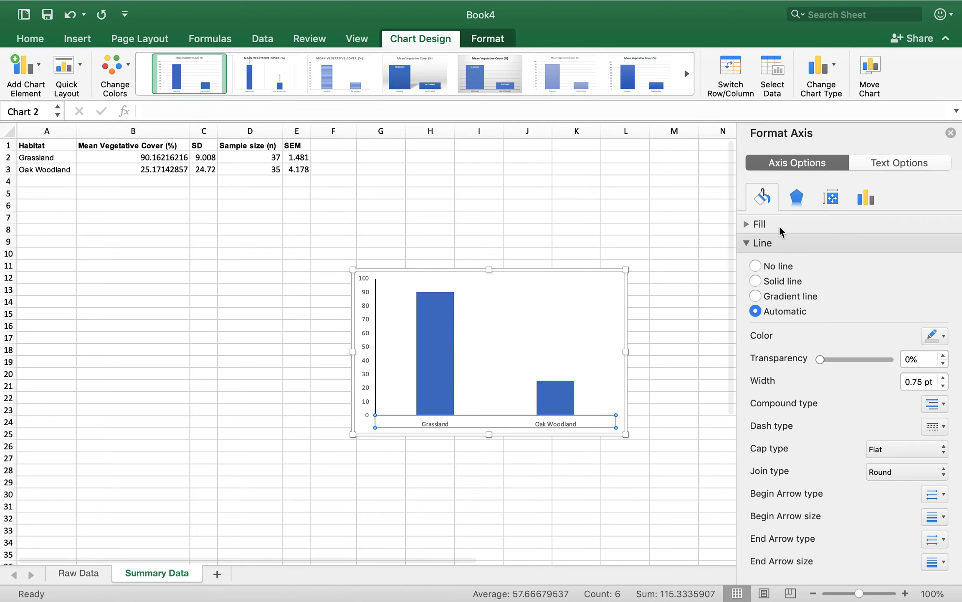
{"action": "left_click", "coordinate": [945, 337]}
{"action": "left_click", "coordinate": [788, 266]}
{"action": "left_click", "coordinate": [785, 311]}
{"action": "left_click", "coordinate": [944, 336]}
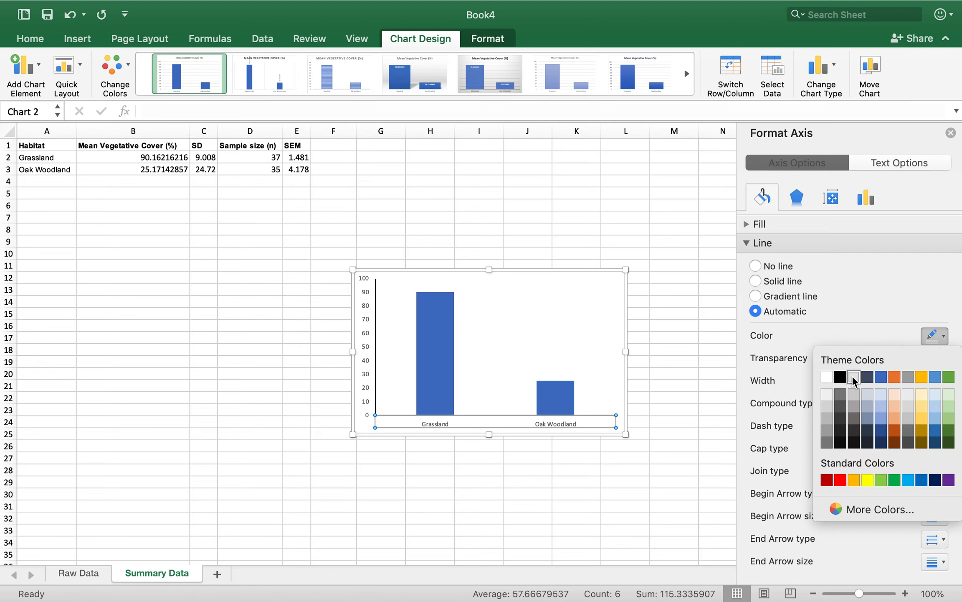
{"action": "left_click", "coordinate": [840, 377]}
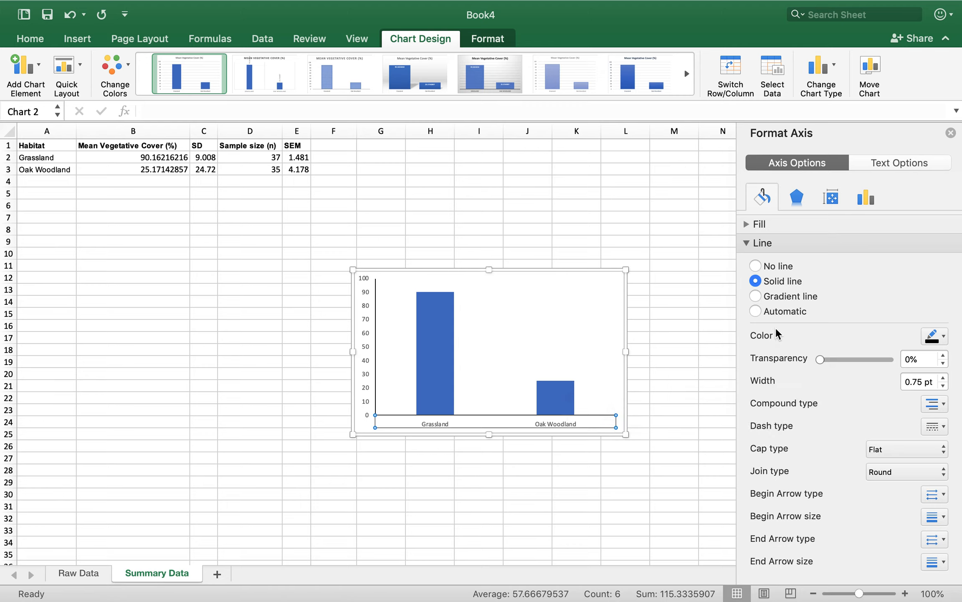
{"action": "left_click", "coordinate": [746, 242]}
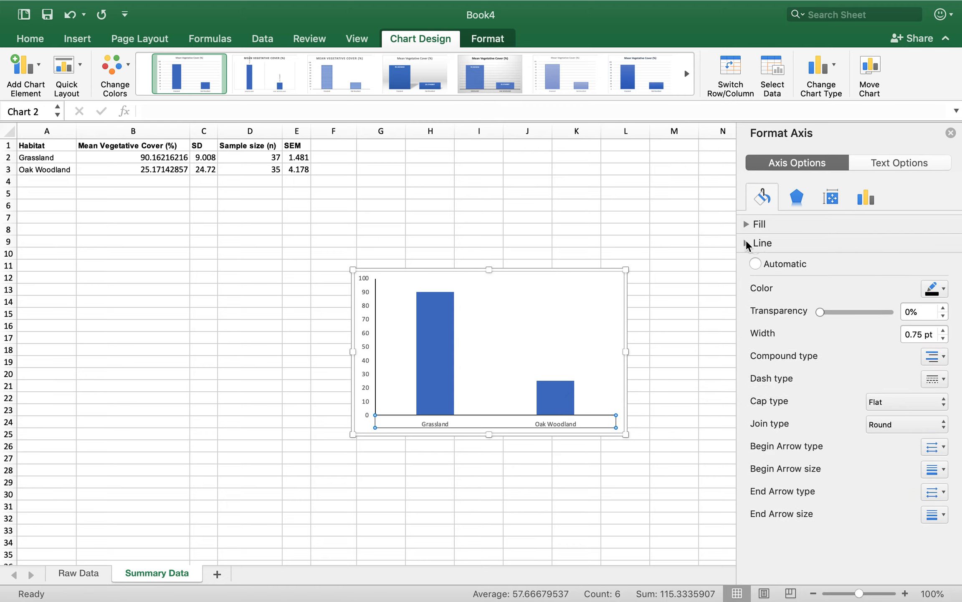
Fill only the Grassland column with solid green from the theme colors
{"action": "left_click", "coordinate": [616, 343]}
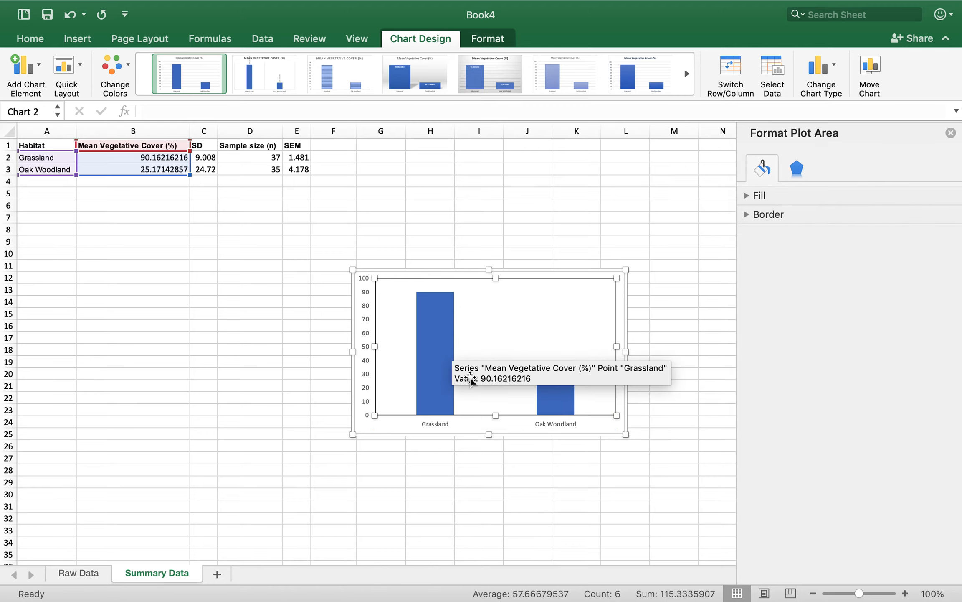
{"action": "left_click", "coordinate": [447, 366]}
{"action": "left_click", "coordinate": [447, 367]}
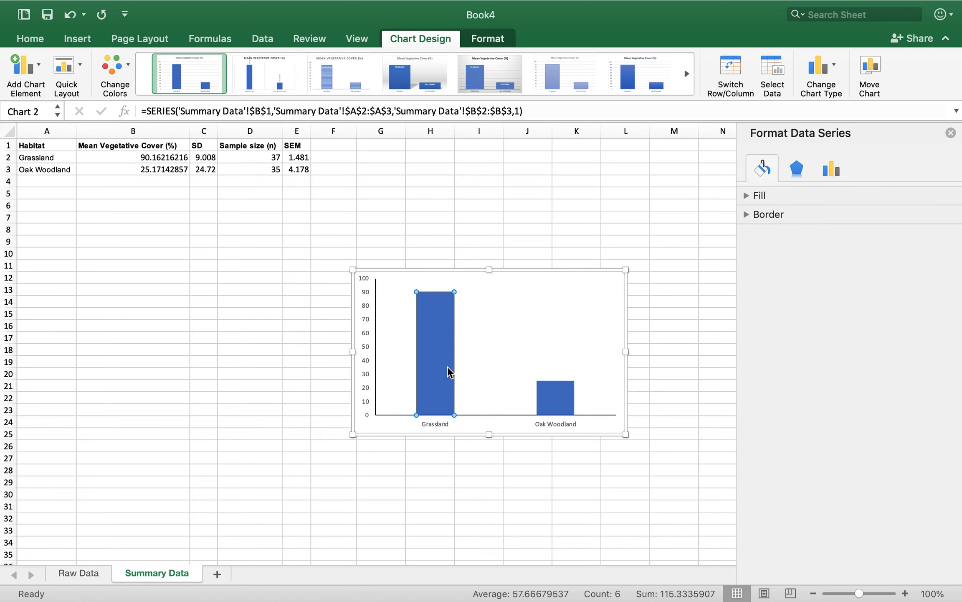
{"action": "left_click", "coordinate": [760, 196]}
{"action": "left_click", "coordinate": [784, 234]}
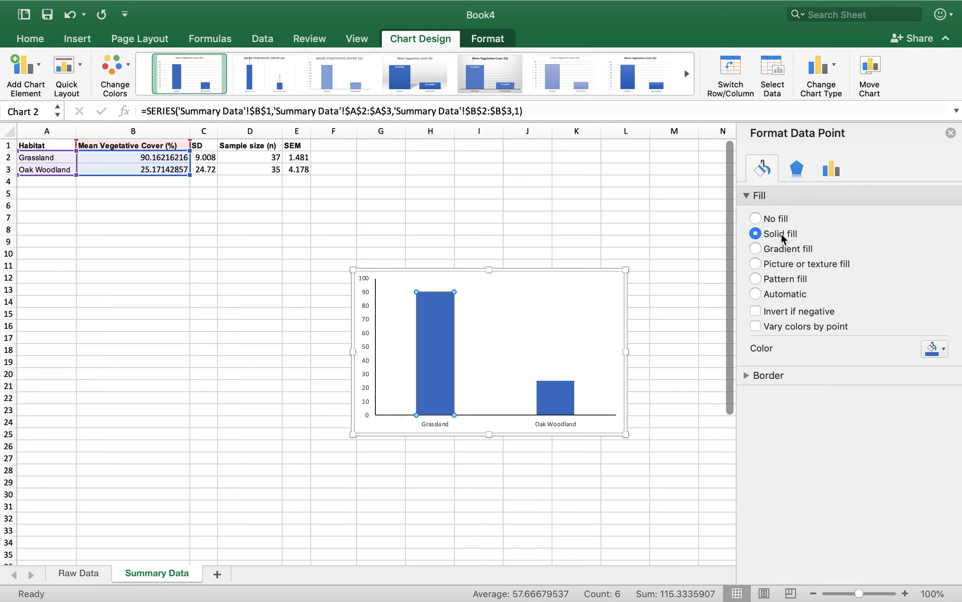
{"action": "left_click", "coordinate": [936, 348]}
{"action": "left_click", "coordinate": [948, 390]}
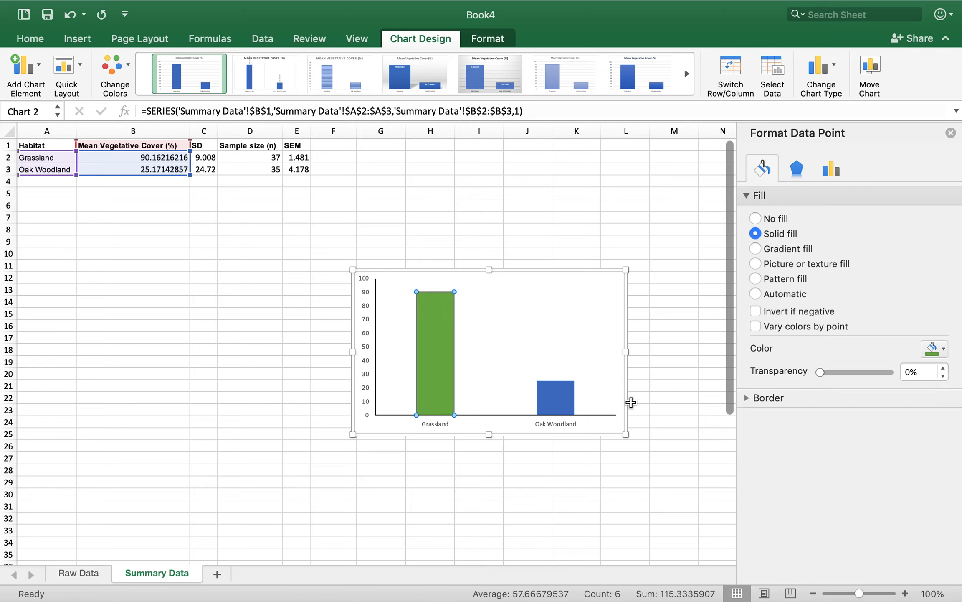
Fill only the Oak Woodland column with the darkest theme green
{"action": "left_click", "coordinate": [562, 399]}
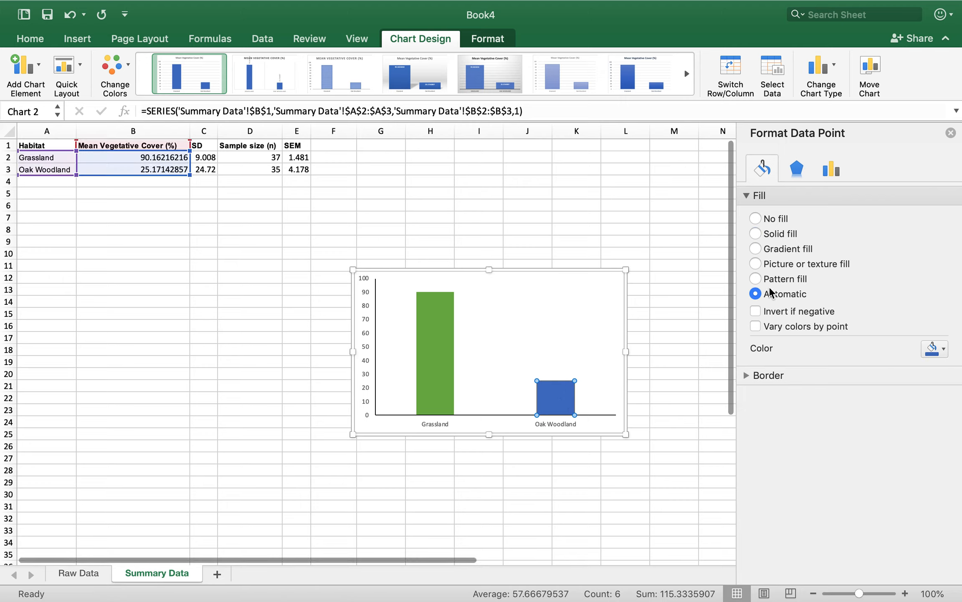
{"action": "left_click", "coordinate": [938, 349]}
{"action": "left_click", "coordinate": [949, 456]}
{"action": "left_click", "coordinate": [600, 363]}
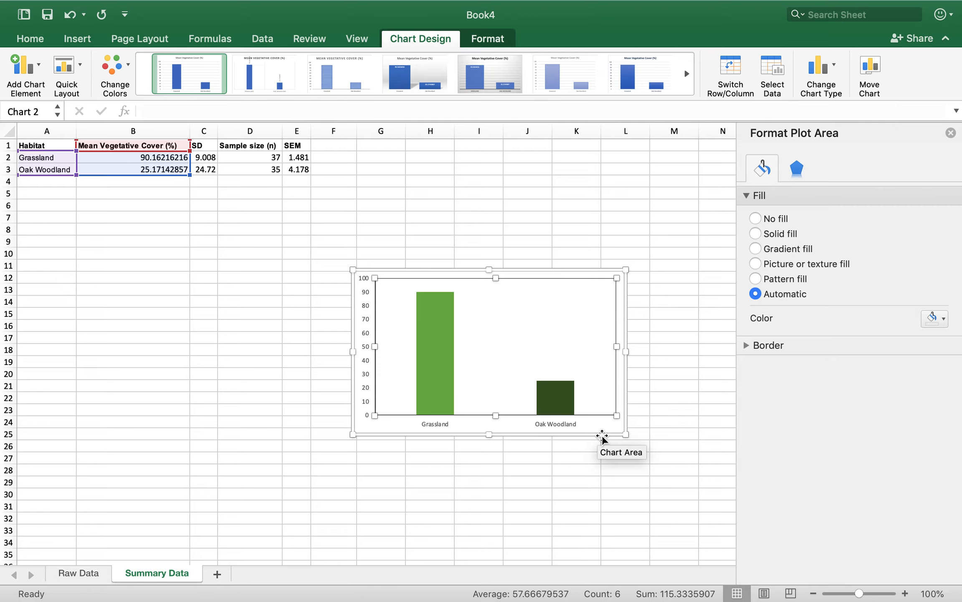
Add a primary vertical axis title to the chart
{"action": "scroll", "coordinate": [602, 437], "scroll_direction": "down", "scroll_amount": 5}
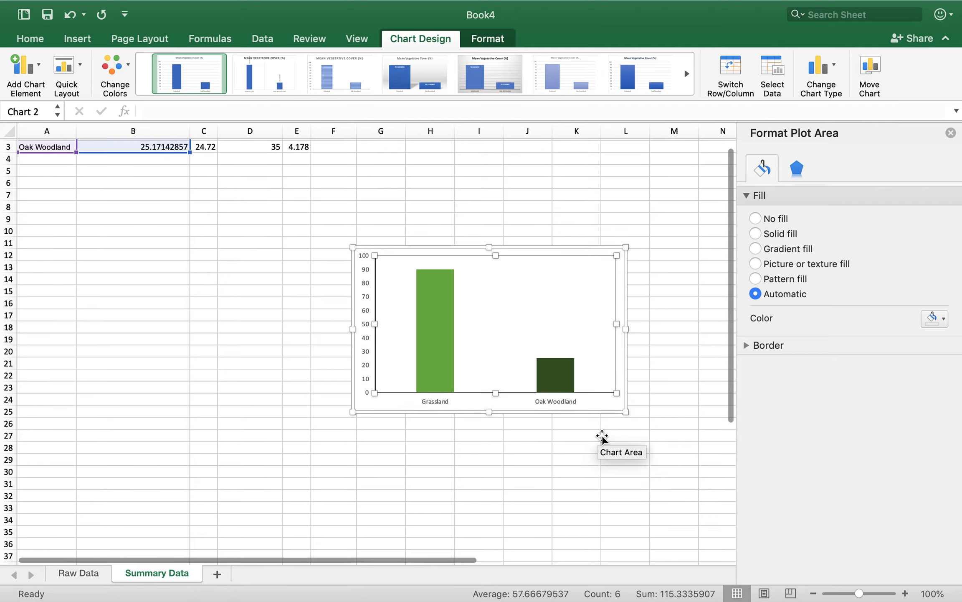
{"action": "left_click", "coordinate": [604, 340]}
{"action": "scroll", "coordinate": [589, 300], "scroll_direction": "up", "scroll_amount": 2}
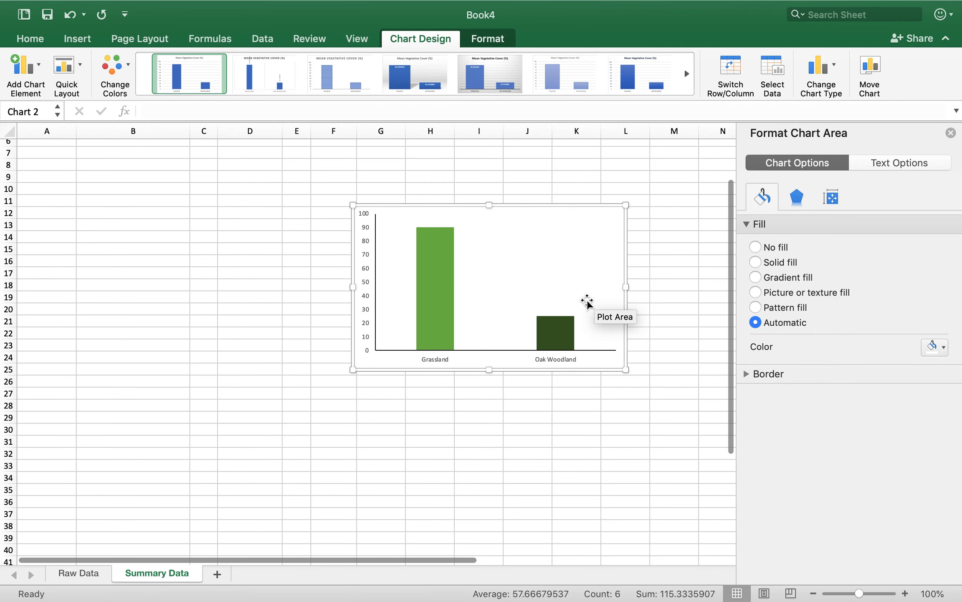
{"action": "left_click", "coordinate": [36, 74]}
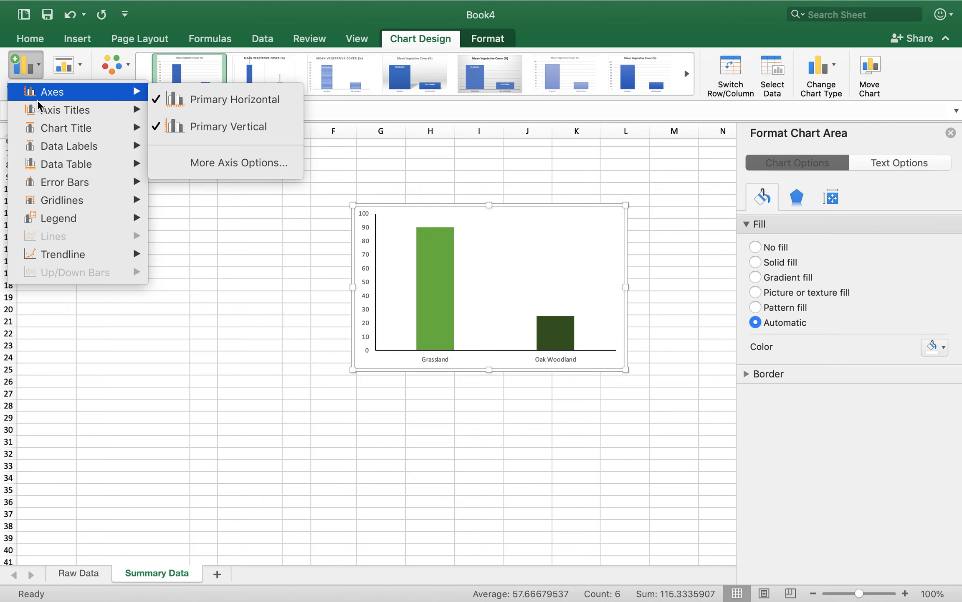
{"action": "mouse_move", "coordinate": [55, 114]}
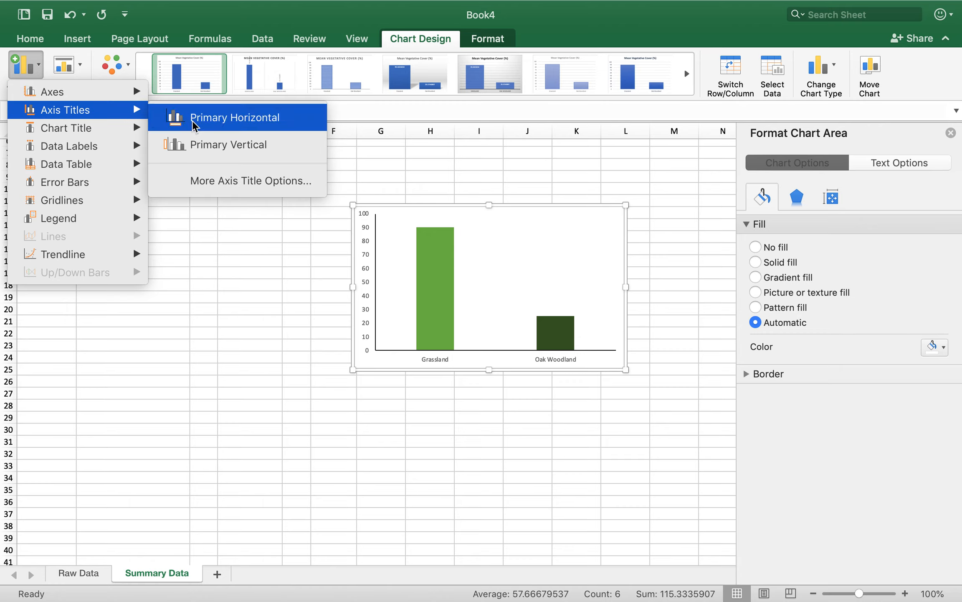
{"action": "left_click", "coordinate": [188, 145]}
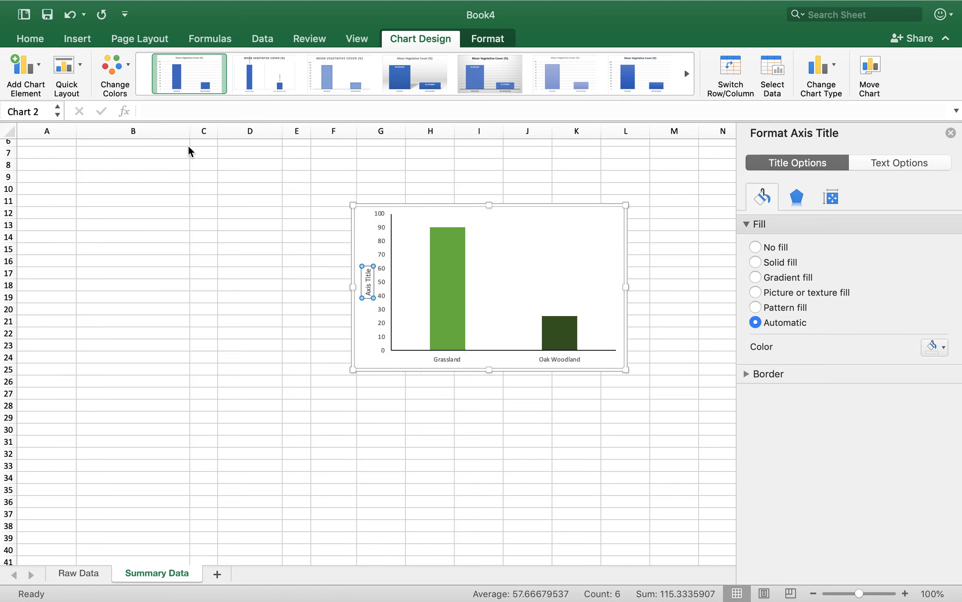
Replace the vertical axis title's placeholder text with "Vegetative Cover (%)"
{"action": "double_click", "coordinate": [367, 277]}
{"action": "type", "text": "Percent vegetative Cover"}
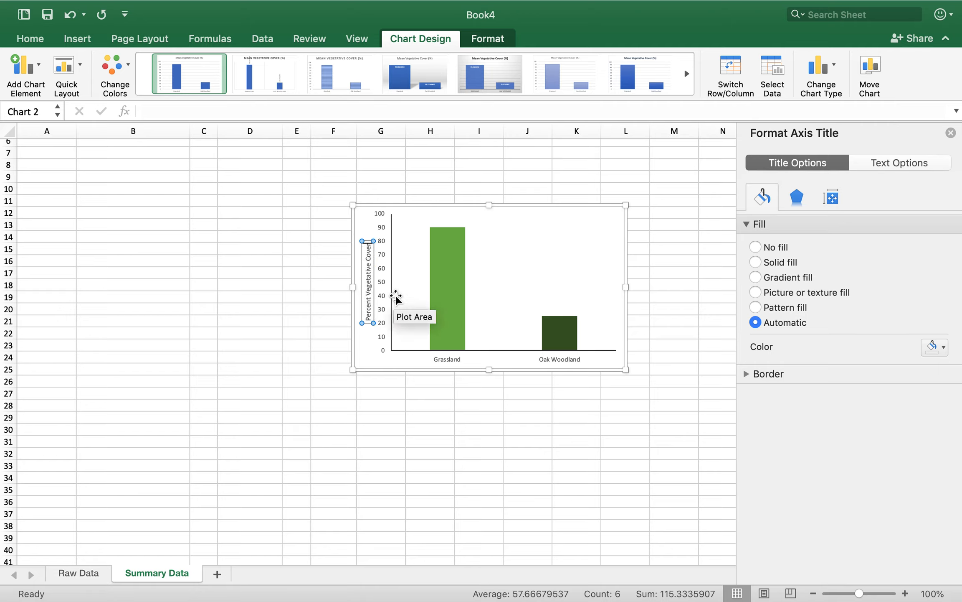
{"action": "type", "text": " (%)"}
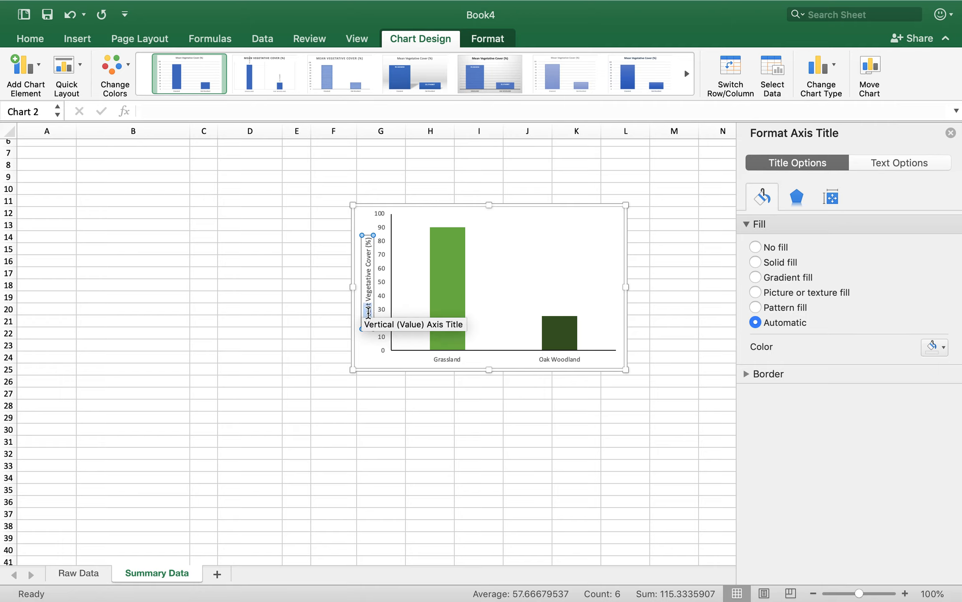
{"action": "key", "text": "BackSpace"}
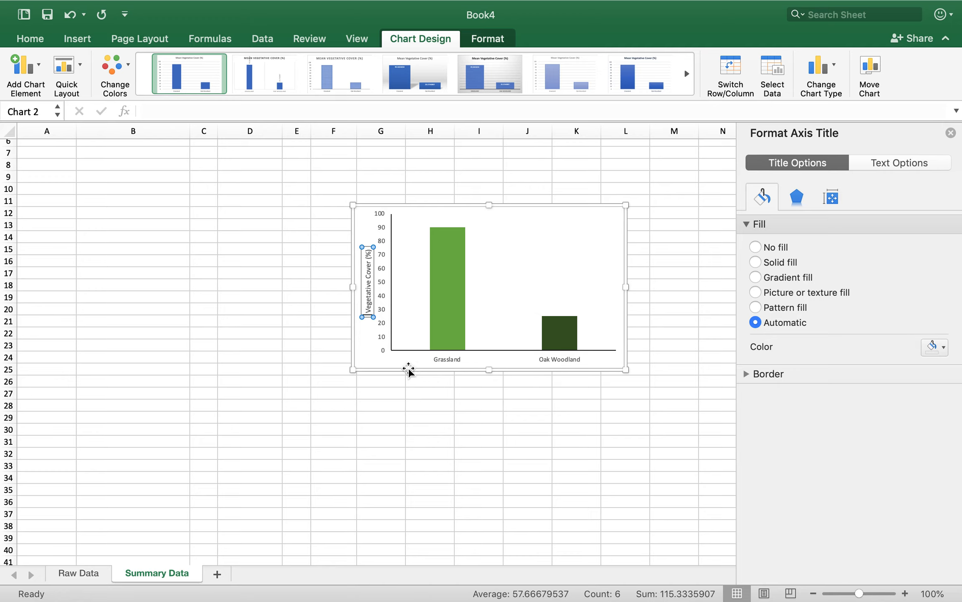
Add a primary horizontal axis title to the chart that reads "Habitat"
{"action": "left_click", "coordinate": [370, 360]}
{"action": "left_click", "coordinate": [25, 69]}
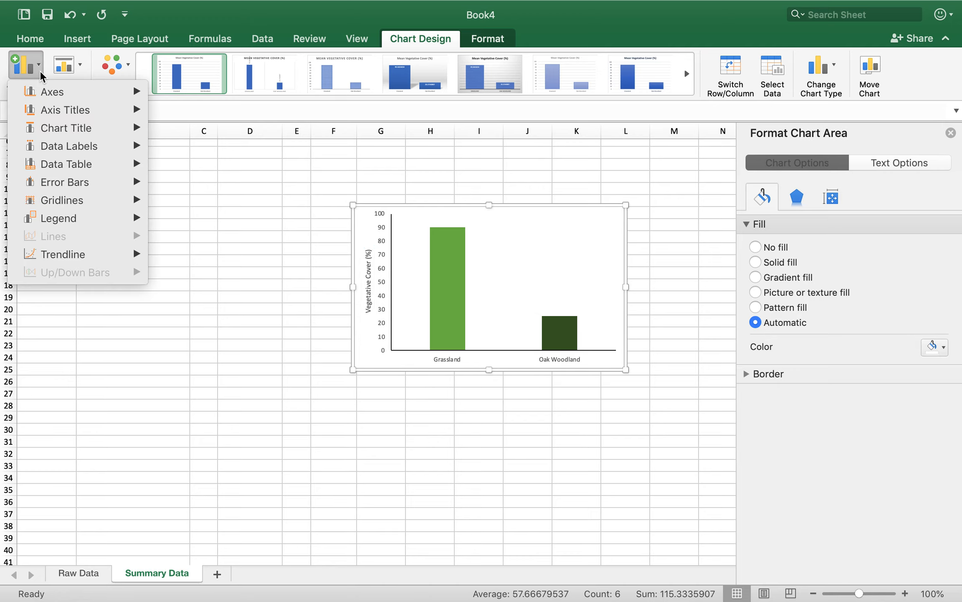
{"action": "mouse_move", "coordinate": [49, 113]}
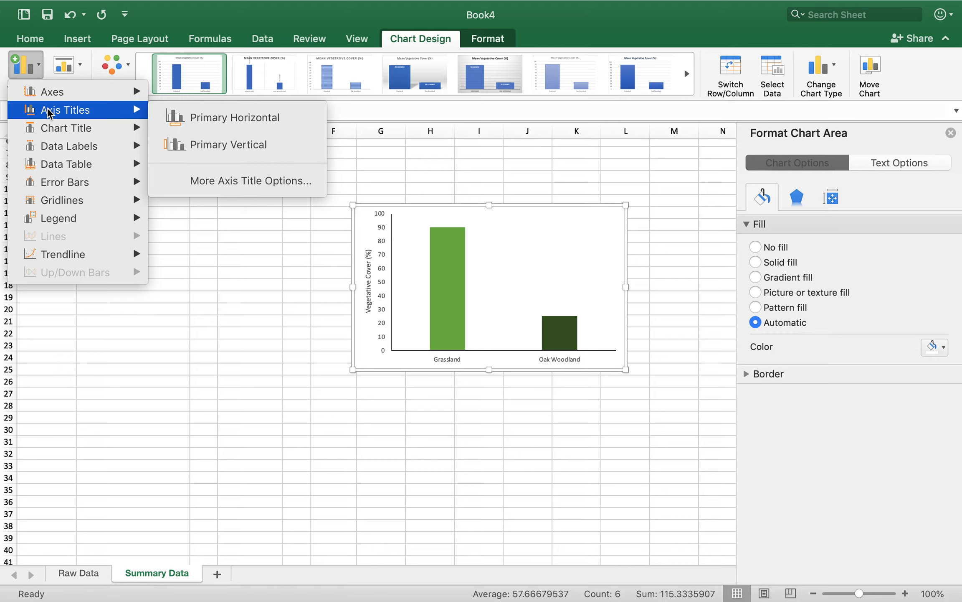
{"action": "left_click", "coordinate": [187, 126]}
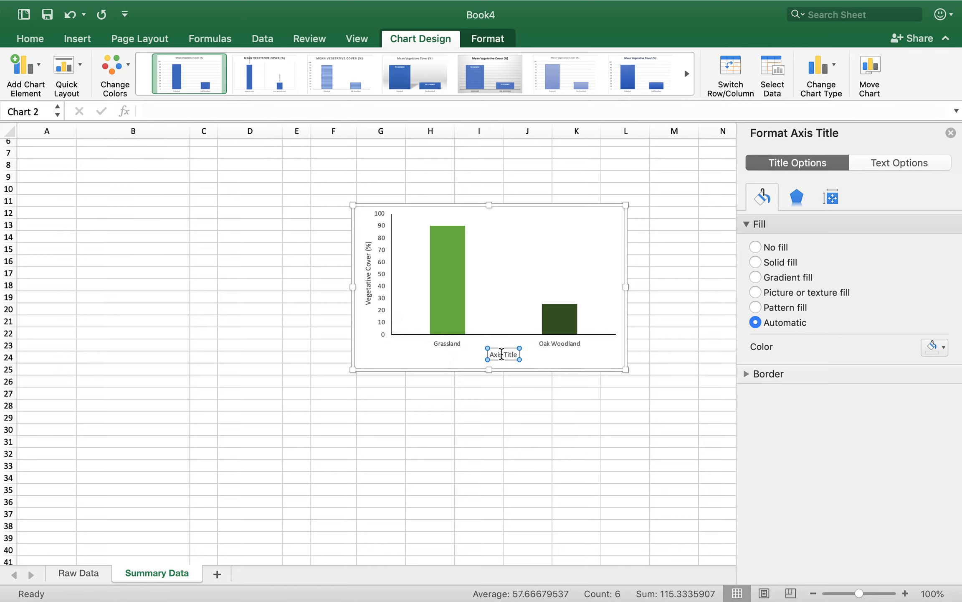
{"action": "left_click", "coordinate": [501, 354]}
{"action": "type", "text": "Habitat"}
{"action": "left_click", "coordinate": [546, 362]}
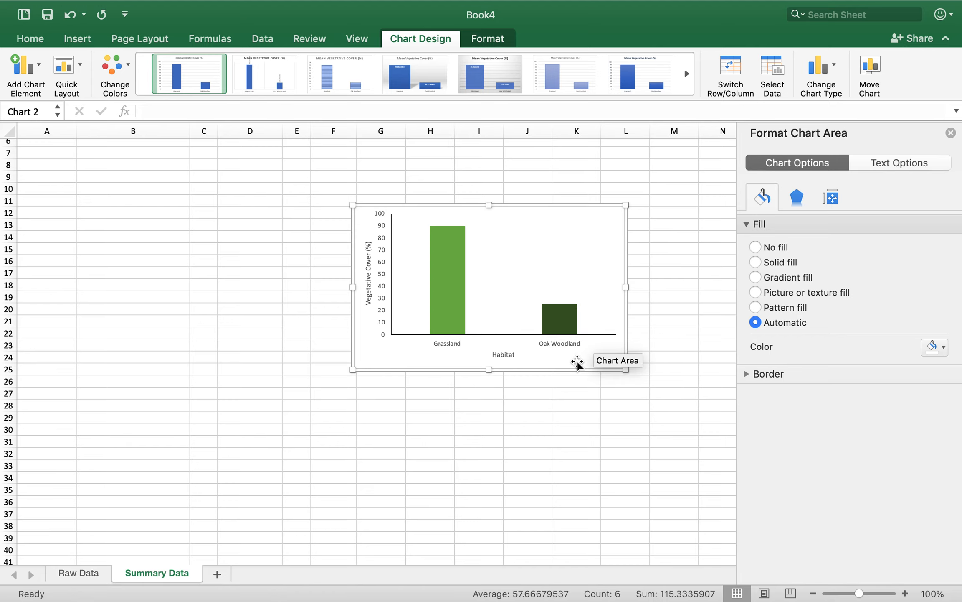
{"action": "scroll", "coordinate": [372, 399], "scroll_direction": "up", "scroll_amount": 5}
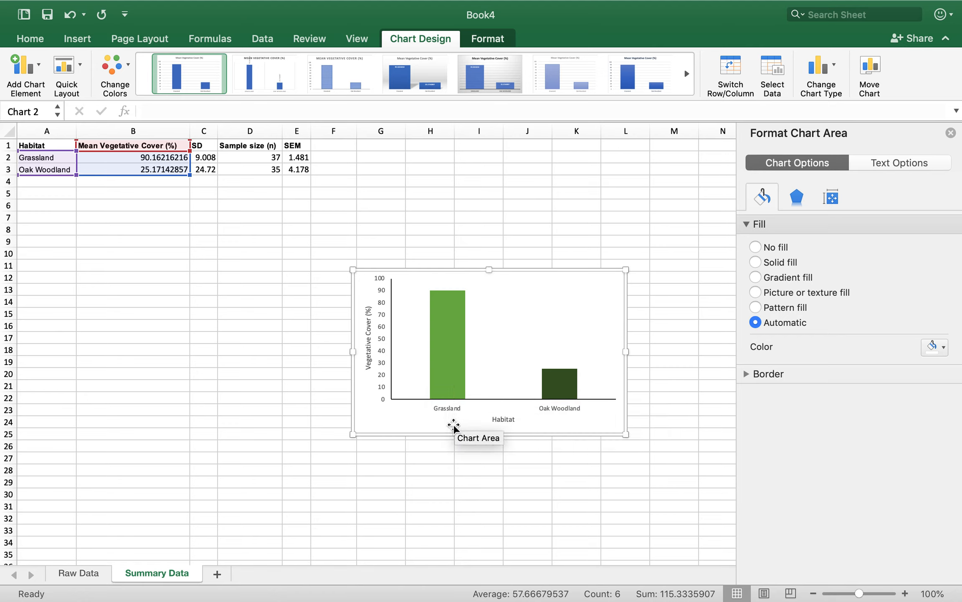
{"action": "mouse_move", "coordinate": [561, 395]}
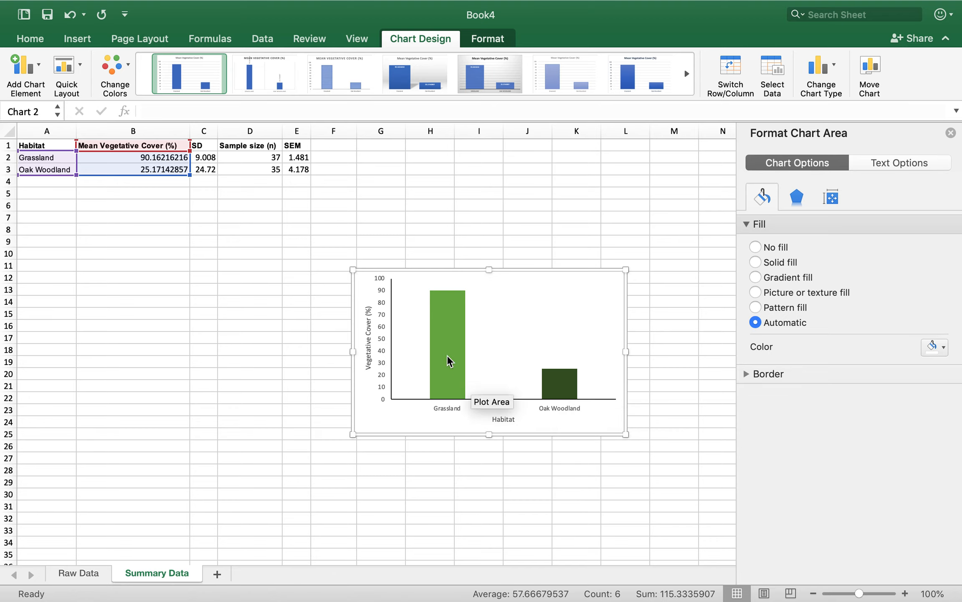
{"action": "left_click", "coordinate": [434, 345]}
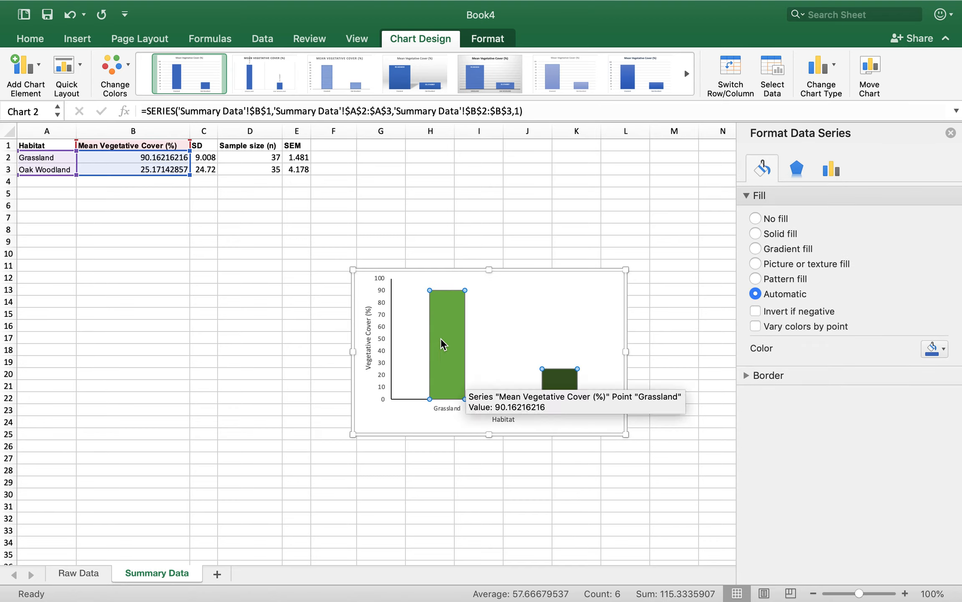
{"action": "left_click", "coordinate": [440, 339]}
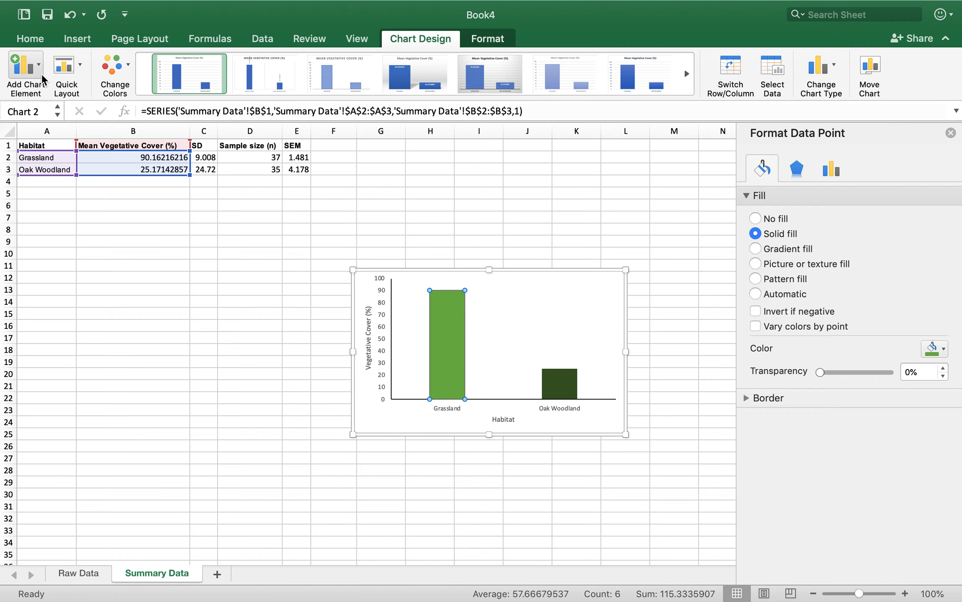
{"action": "left_click", "coordinate": [25, 69]}
{"action": "mouse_move", "coordinate": [91, 186]}
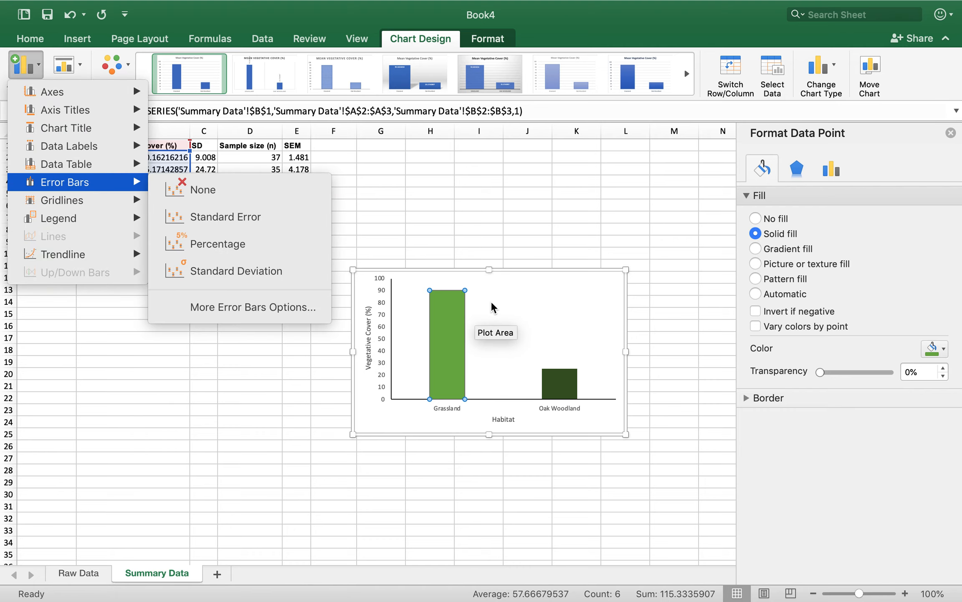
{"action": "left_click", "coordinate": [491, 317]}
{"action": "left_click", "coordinate": [533, 320]}
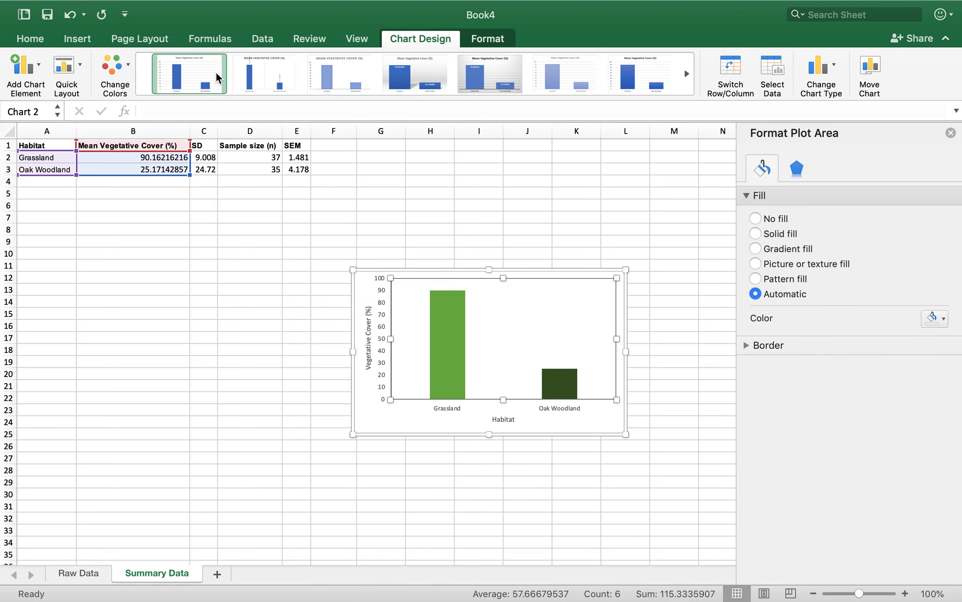
Add Standard Error error bars to the chart's columns and select the SEM column cells E1:E3
{"action": "left_click", "coordinate": [31, 71]}
{"action": "mouse_move", "coordinate": [60, 188]}
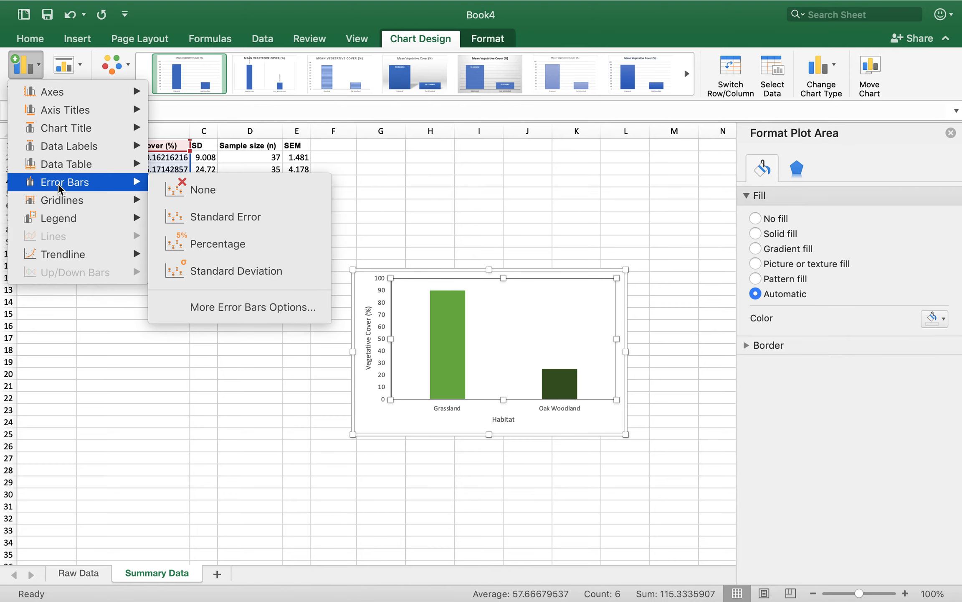
{"action": "left_click", "coordinate": [207, 225]}
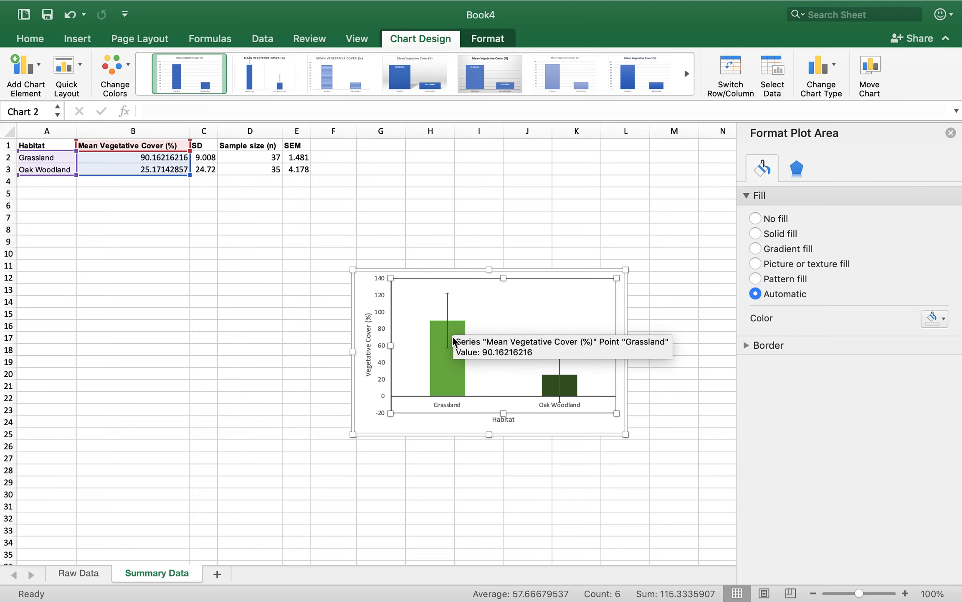
{"action": "left_click_drag", "start_coordinate": [296, 145], "coordinate": [296, 169]}
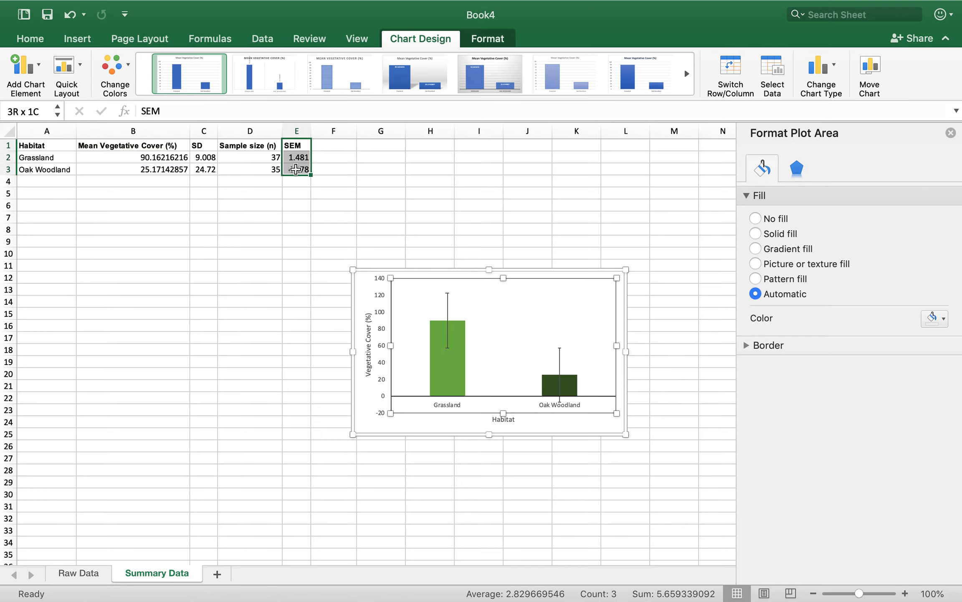
Undo the Standard Error error bars added to the chart
{"action": "key", "text": "Escape"}
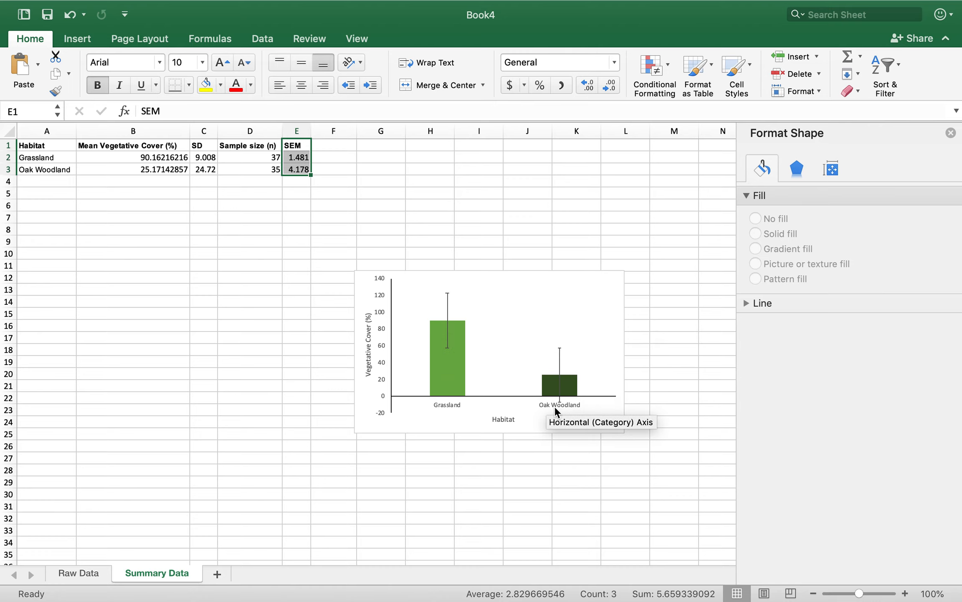
{"action": "left_click", "coordinate": [544, 468]}
{"action": "key", "text": "super+z"}
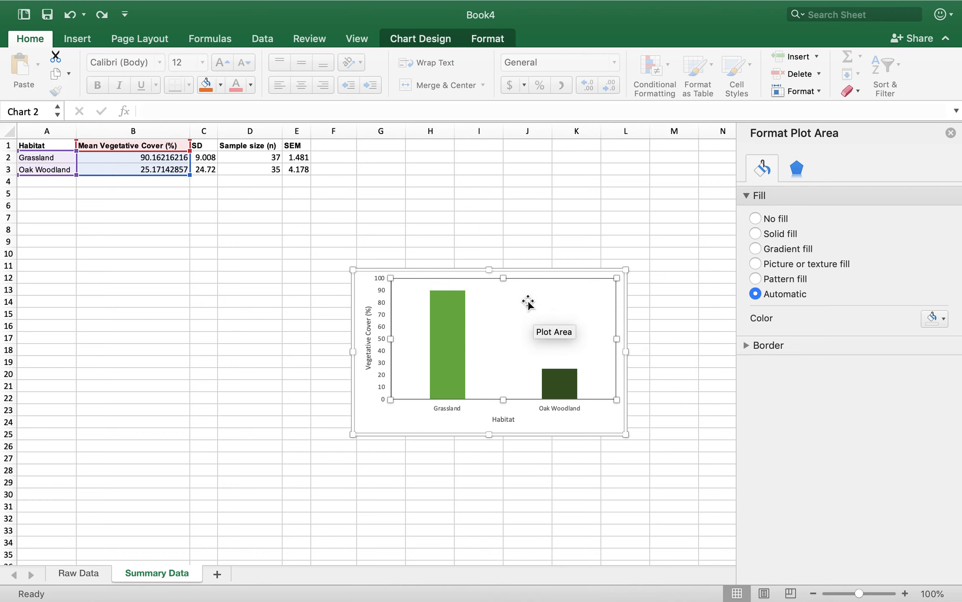
Add vertical error bars to the chart and set their error amount to Custom
{"action": "left_click", "coordinate": [389, 413]}
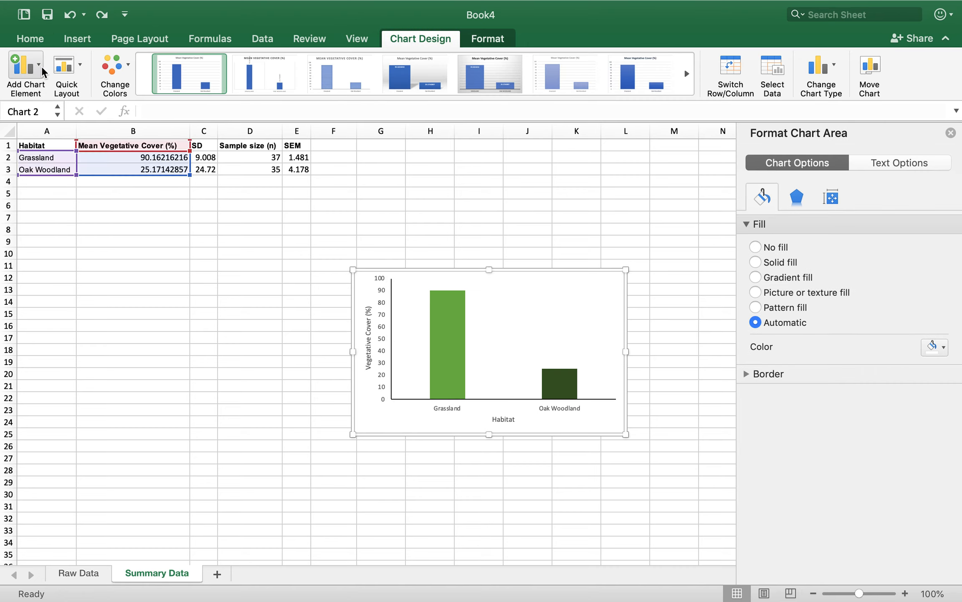
{"action": "left_click", "coordinate": [43, 71]}
{"action": "mouse_move", "coordinate": [83, 184]}
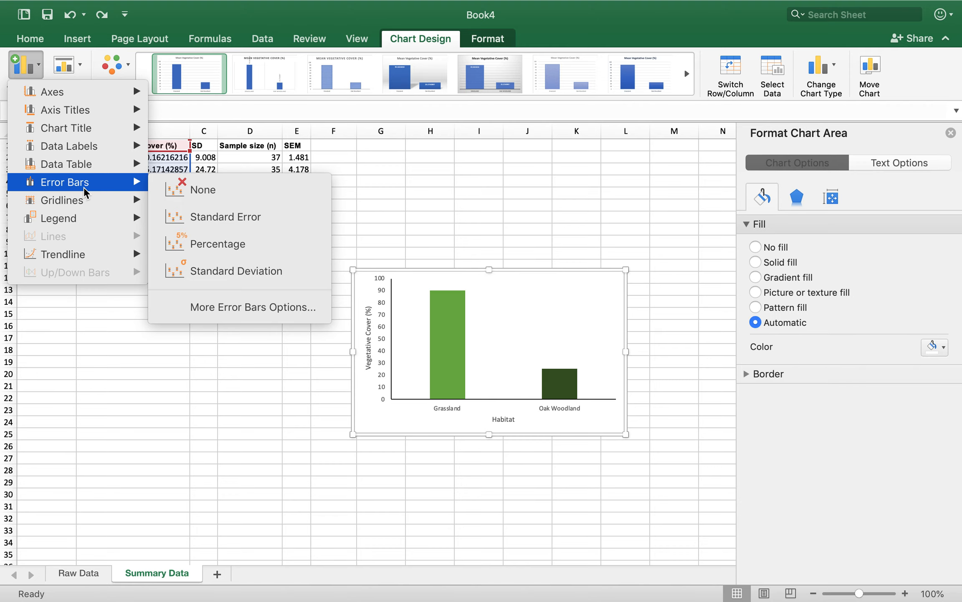
{"action": "left_click", "coordinate": [223, 306]}
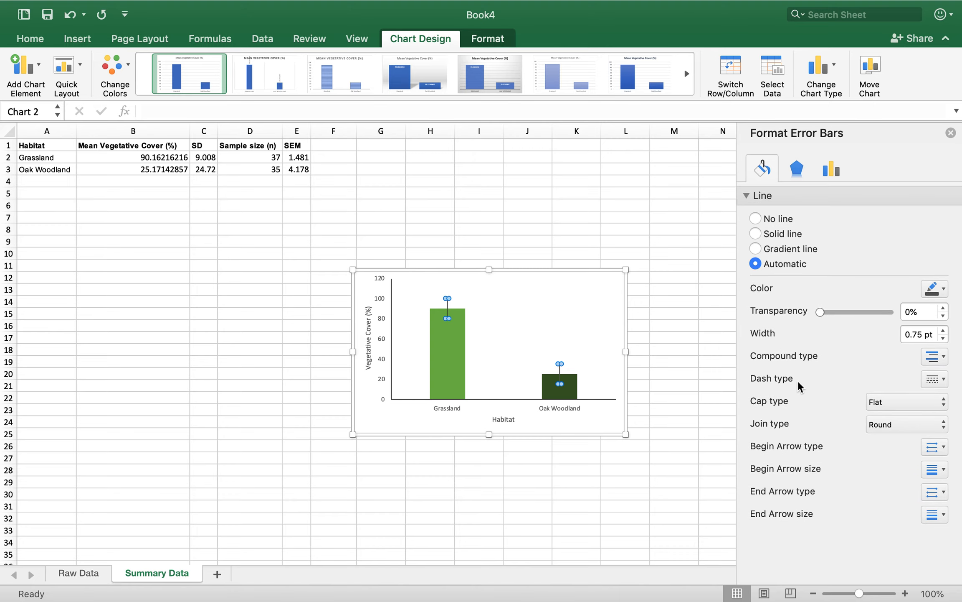
{"action": "left_click", "coordinate": [793, 169]}
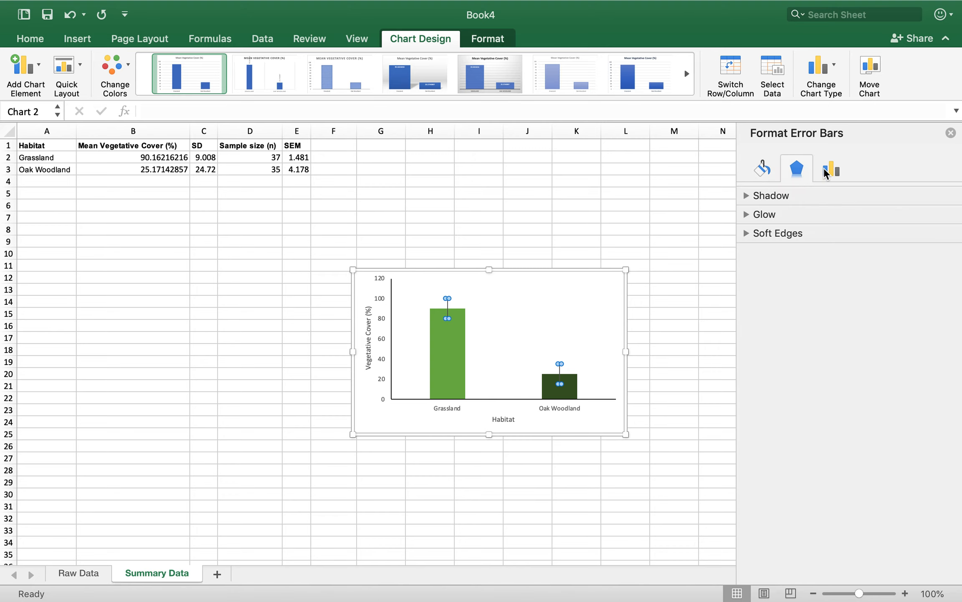
{"action": "left_click", "coordinate": [825, 168]}
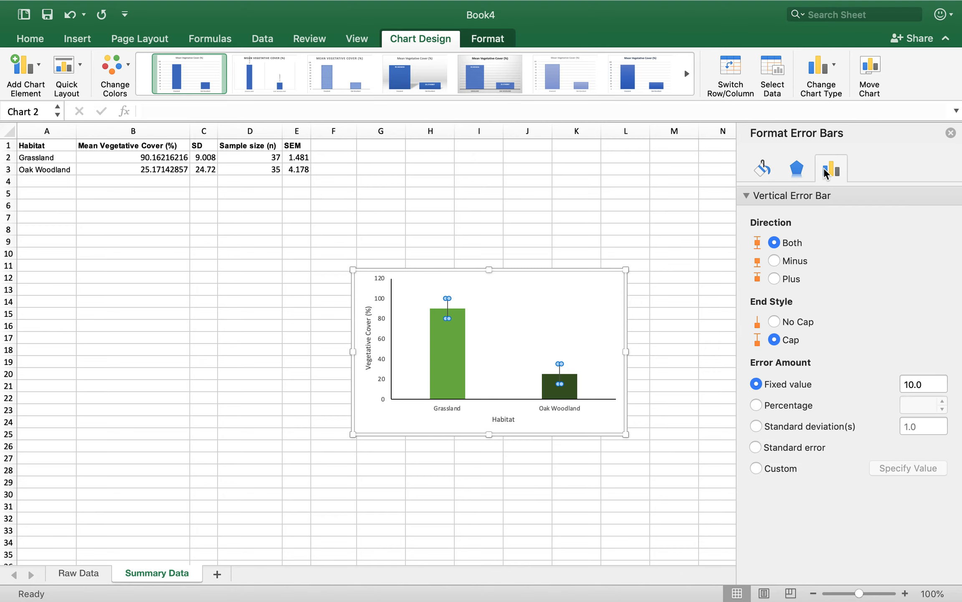
{"action": "left_click", "coordinate": [777, 467]}
{"action": "left_click", "coordinate": [455, 330]}
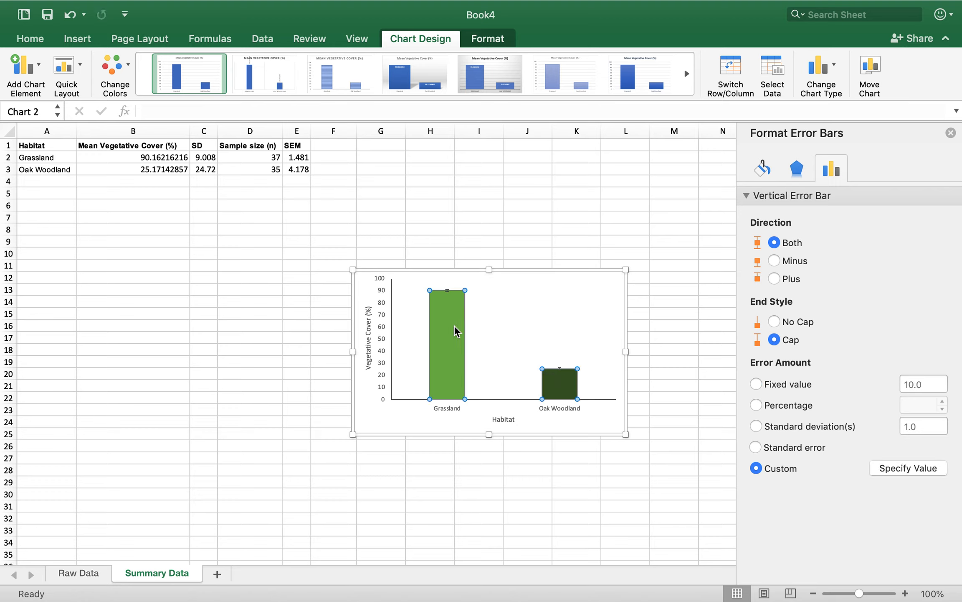
{"action": "left_click", "coordinate": [454, 325]}
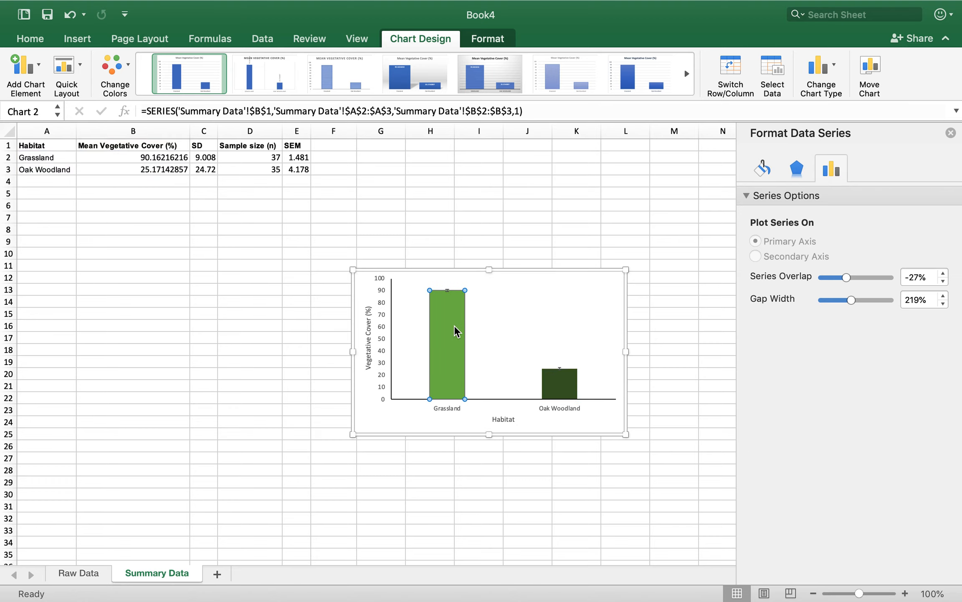
{"action": "left_click", "coordinate": [801, 178]}
{"action": "left_click", "coordinate": [825, 171]}
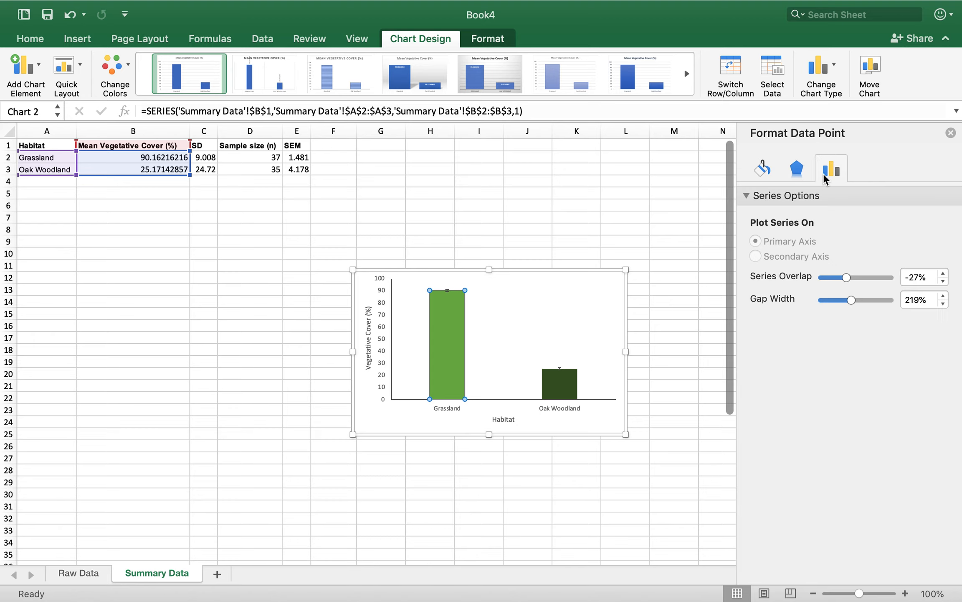
Set the custom error bars' positive error value to the SEM values in E2:E3
{"action": "left_click", "coordinate": [23, 72]}
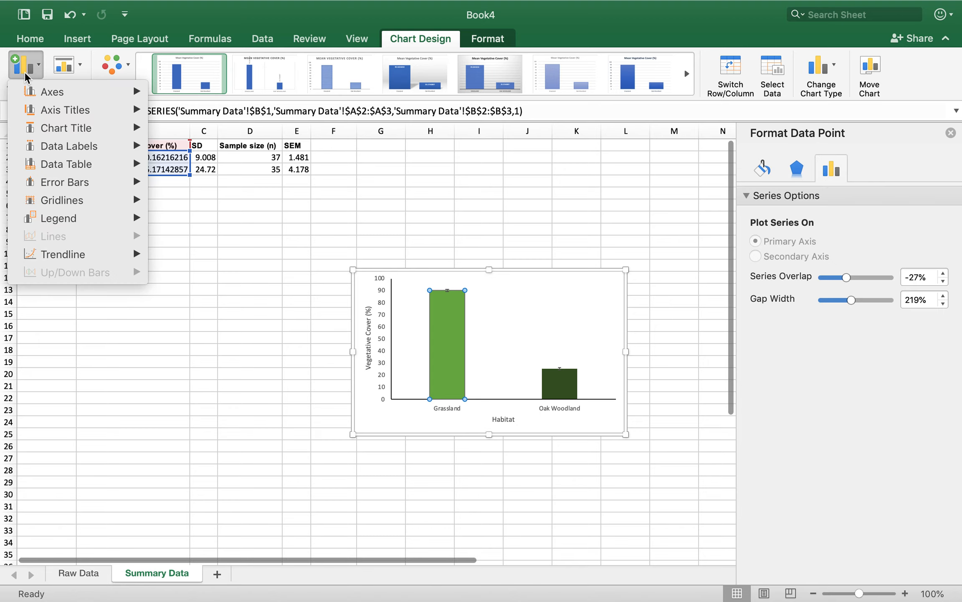
{"action": "mouse_move", "coordinate": [77, 182]}
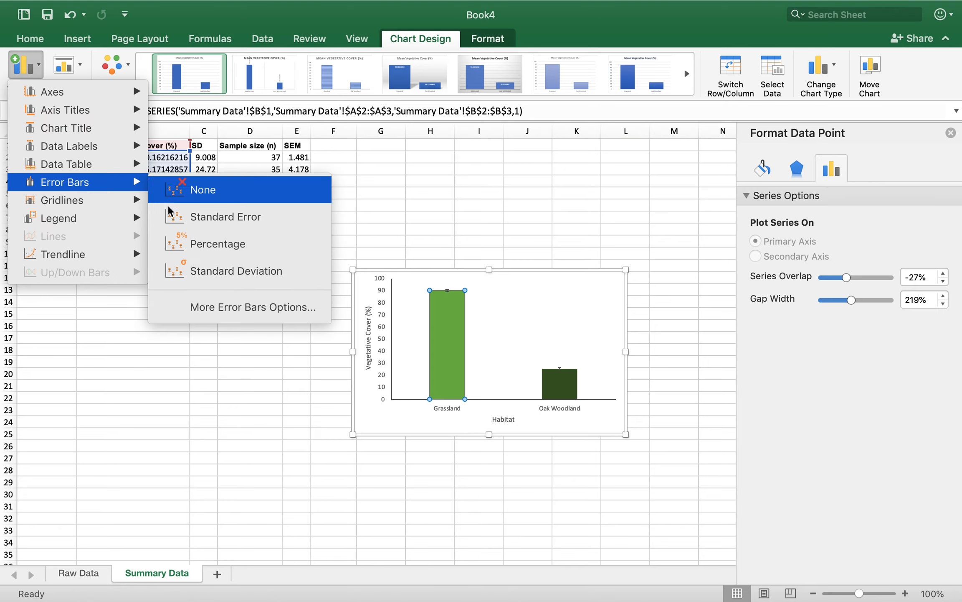
{"action": "left_click", "coordinate": [209, 312]}
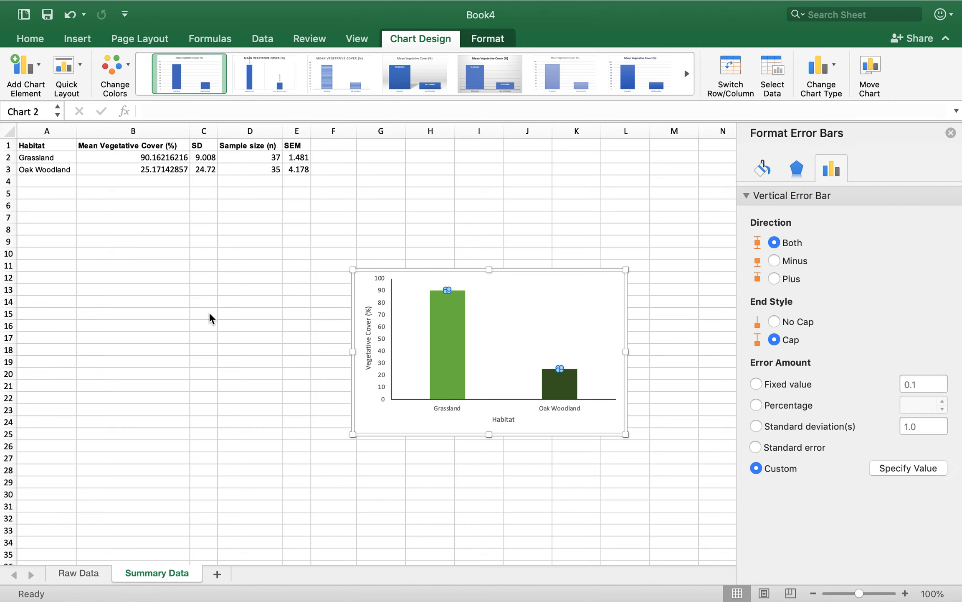
{"action": "left_click", "coordinate": [900, 475]}
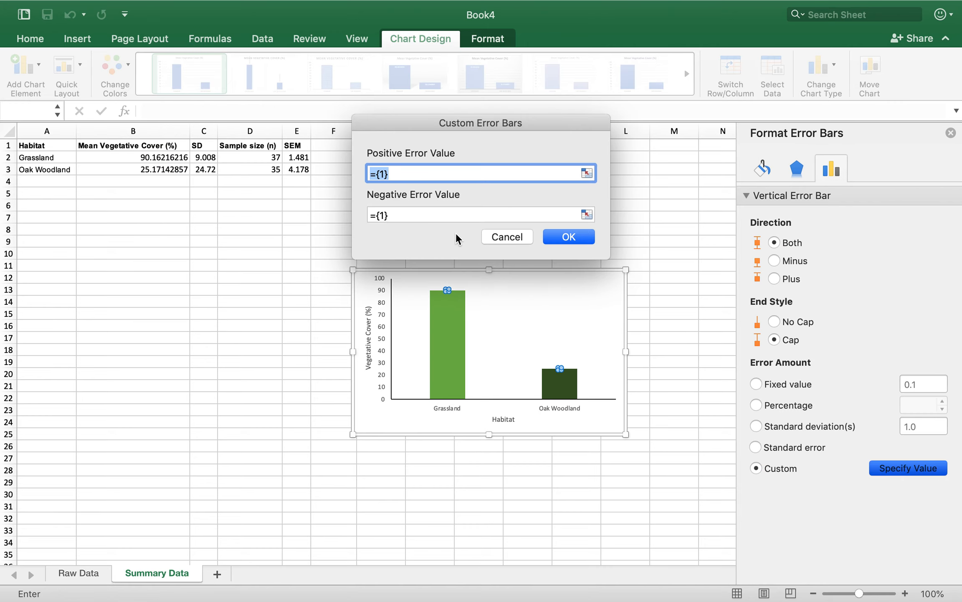
{"action": "left_click", "coordinate": [294, 157]}
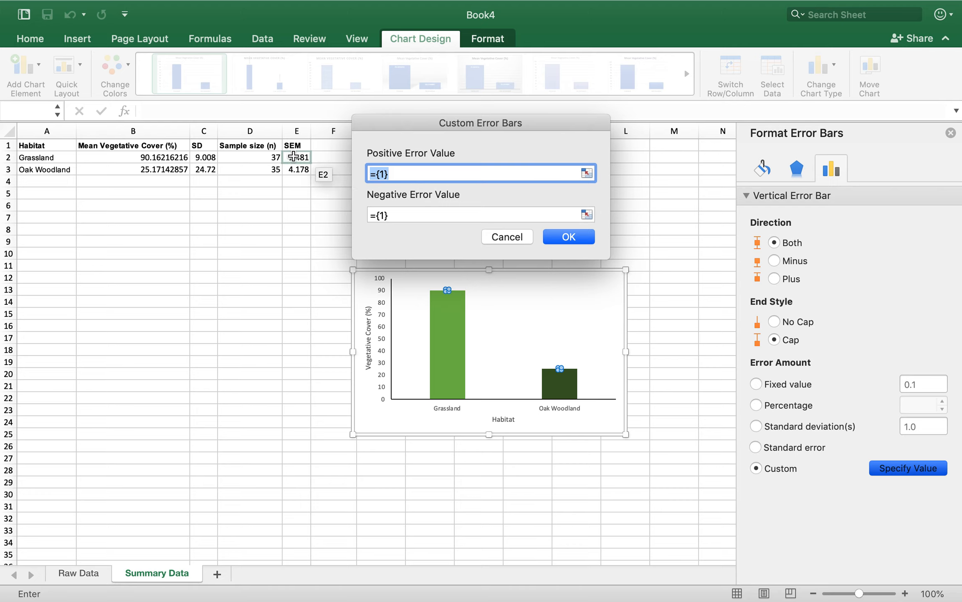
{"action": "left_click_drag", "start_coordinate": [293, 157], "coordinate": [294, 167]}
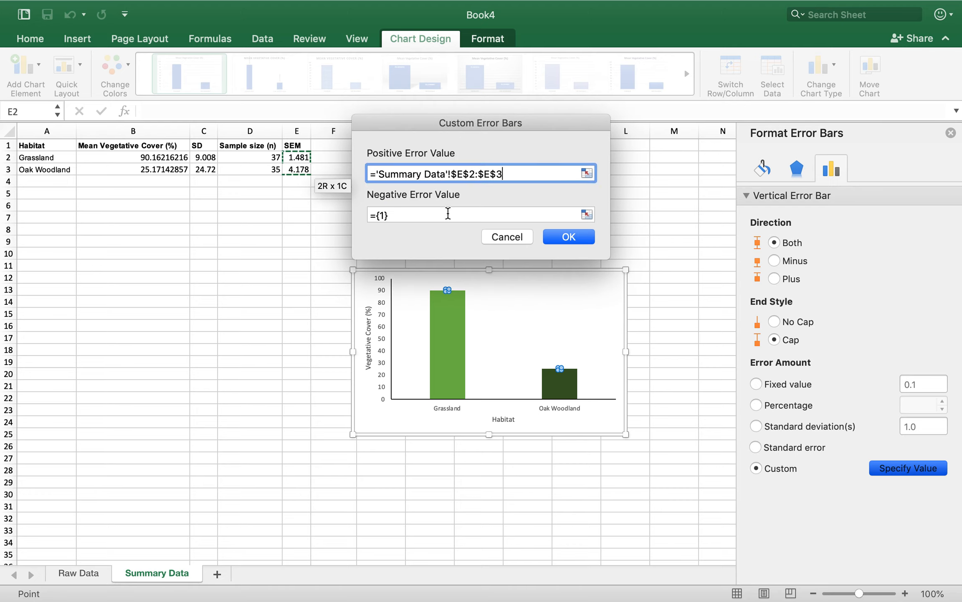
{"action": "left_click", "coordinate": [568, 237]}
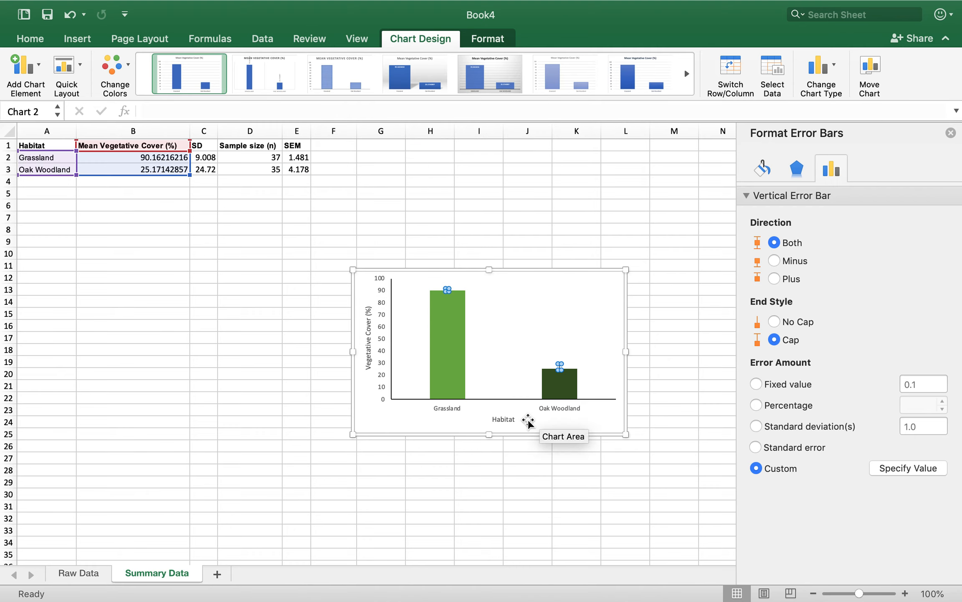
Set the custom error bars' negative error value to the SEM values in E2:E3 as well
{"action": "left_click", "coordinate": [503, 419]}
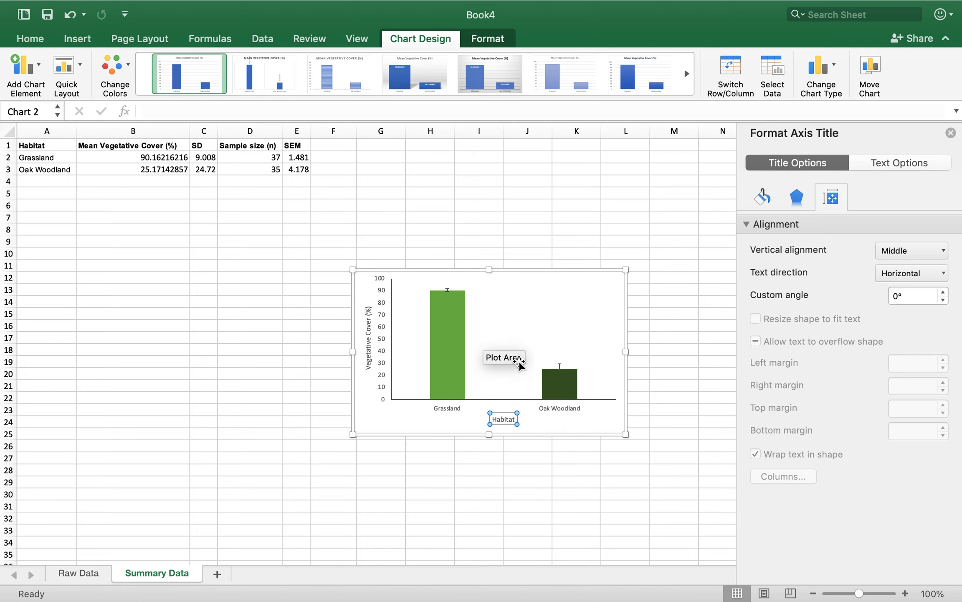
{"action": "left_click", "coordinate": [517, 318]}
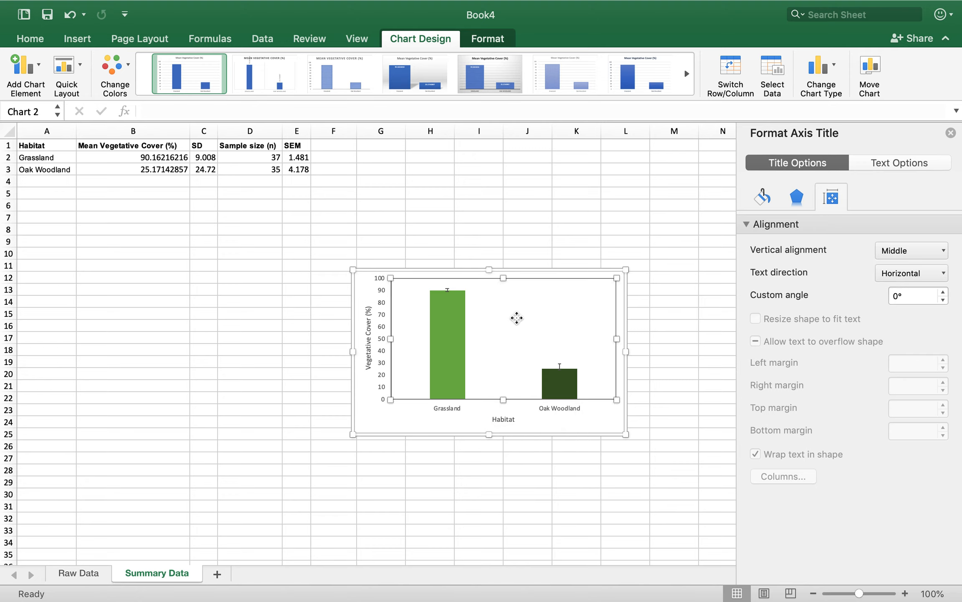
{"action": "left_click", "coordinate": [34, 74]}
{"action": "mouse_move", "coordinate": [73, 186]}
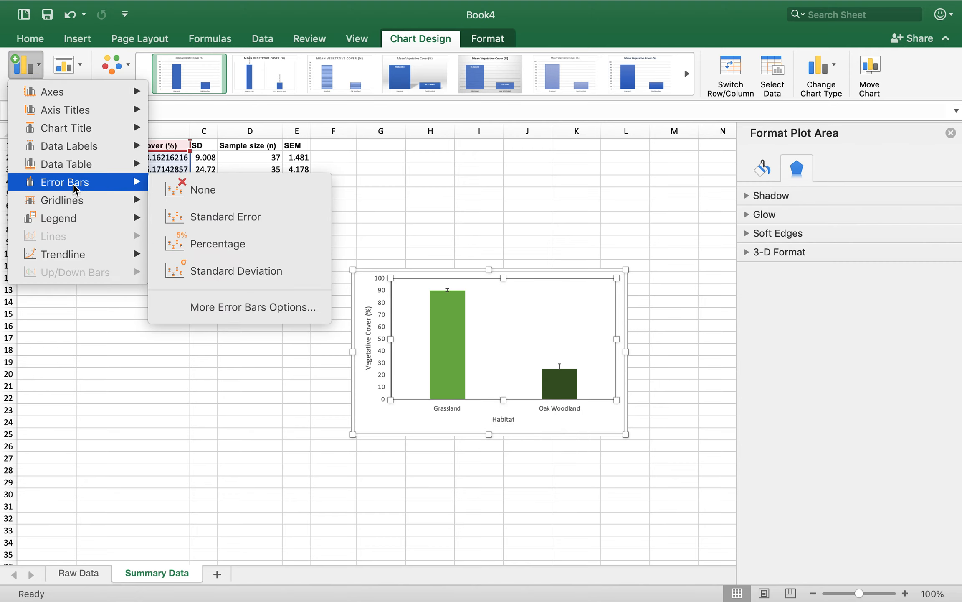
{"action": "left_click", "coordinate": [196, 307]}
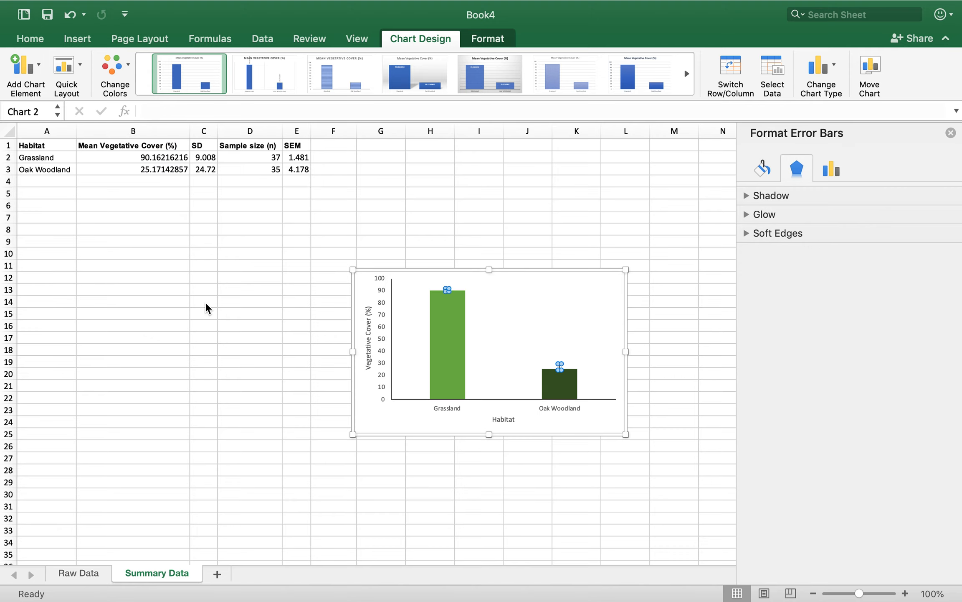
{"action": "left_click", "coordinate": [831, 168]}
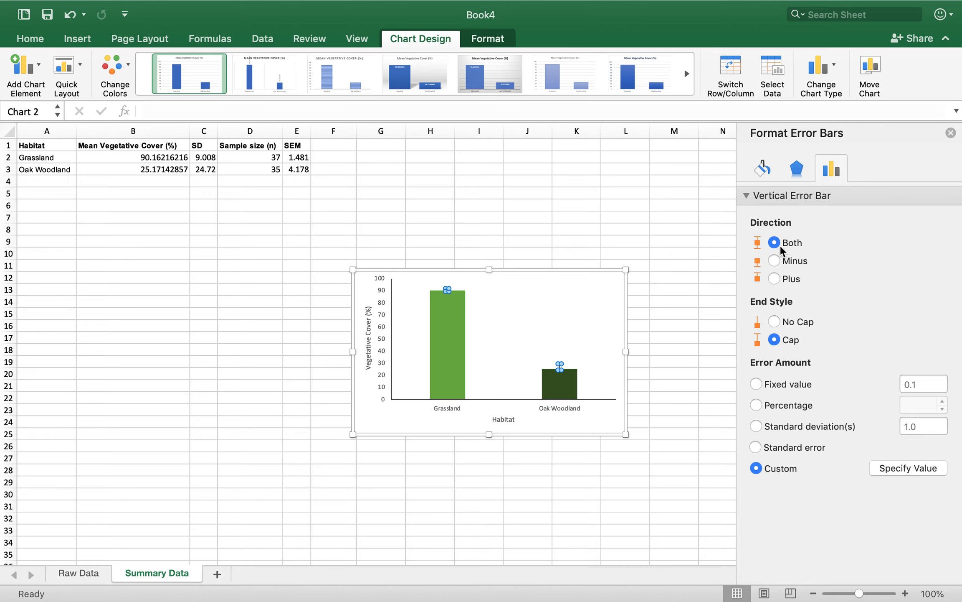
{"action": "left_click", "coordinate": [894, 469]}
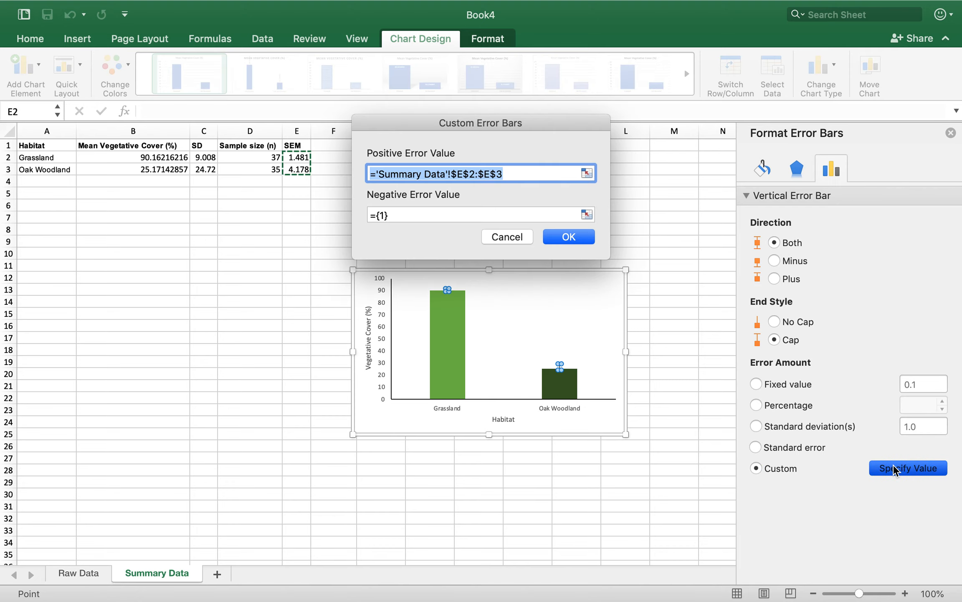
{"action": "left_click", "coordinate": [587, 214]}
{"action": "left_click_drag", "start_coordinate": [297, 158], "coordinate": [297, 169]}
{"action": "left_click", "coordinate": [601, 123]}
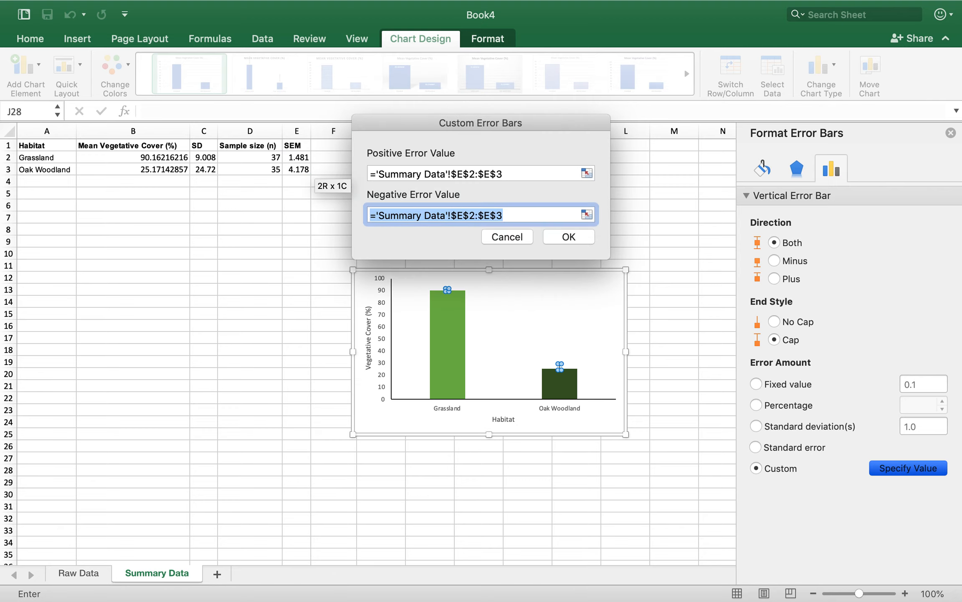
{"action": "left_click", "coordinate": [572, 237]}
{"action": "left_click", "coordinate": [639, 339]}
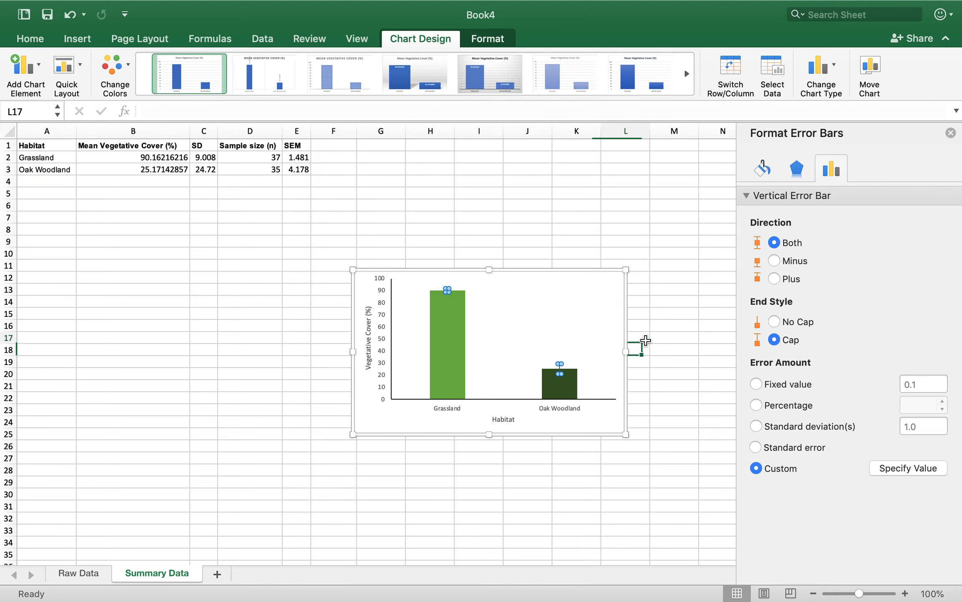
{"action": "left_click", "coordinate": [674, 361]}
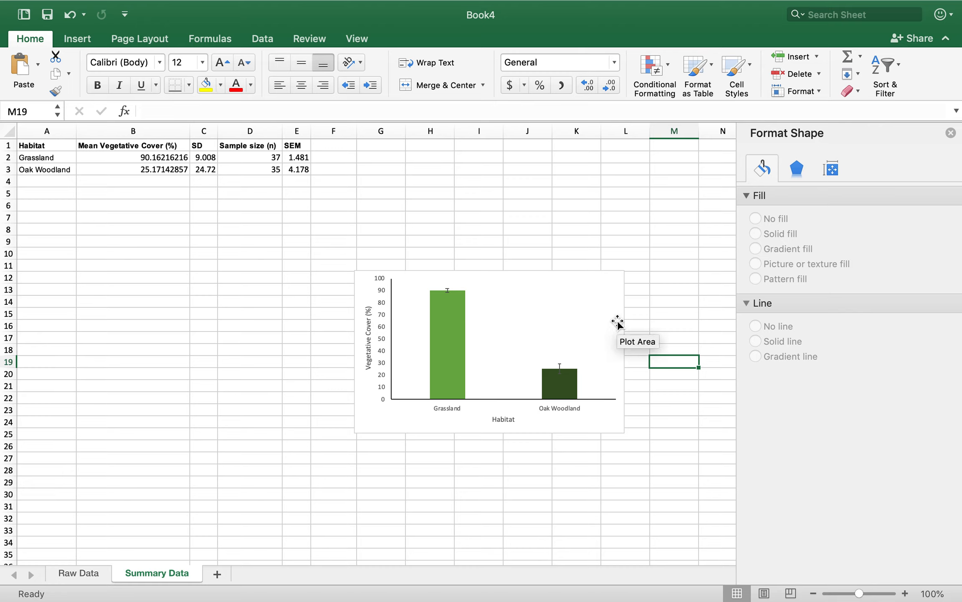
Change the error bars' line colour to black
{"action": "left_click", "coordinate": [561, 369]}
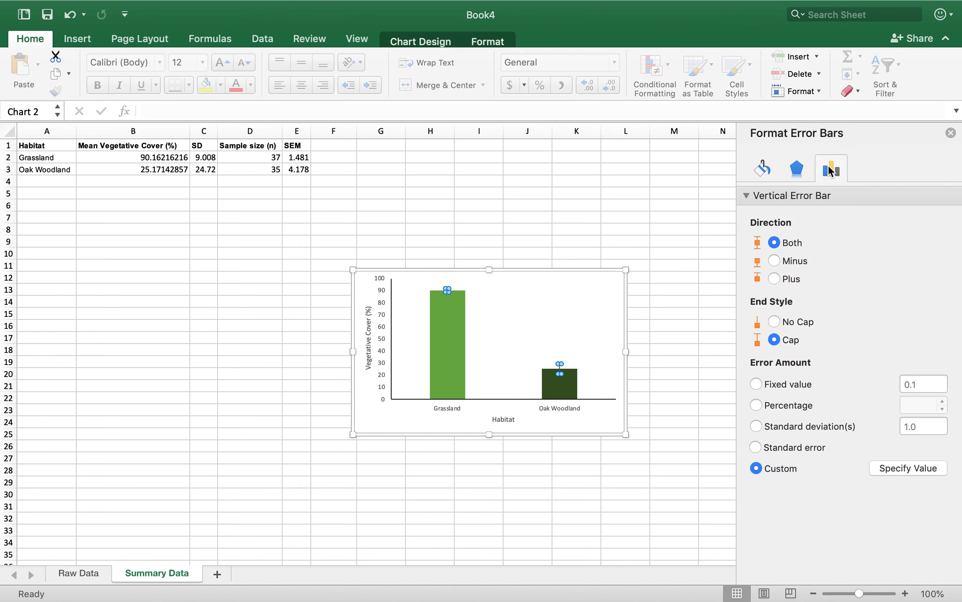
{"action": "left_click", "coordinate": [768, 172]}
{"action": "left_click", "coordinate": [931, 287]}
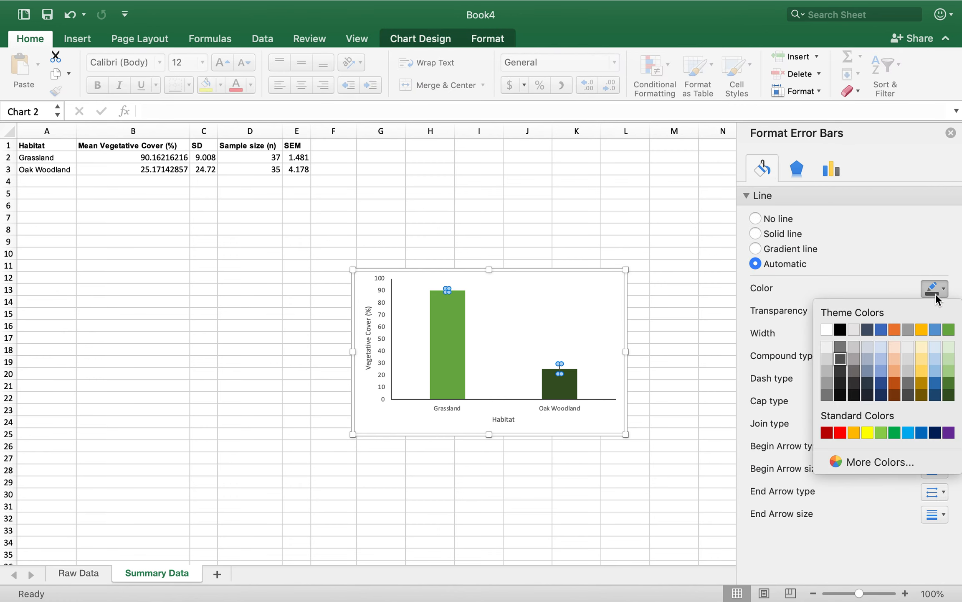
{"action": "left_click", "coordinate": [842, 313]}
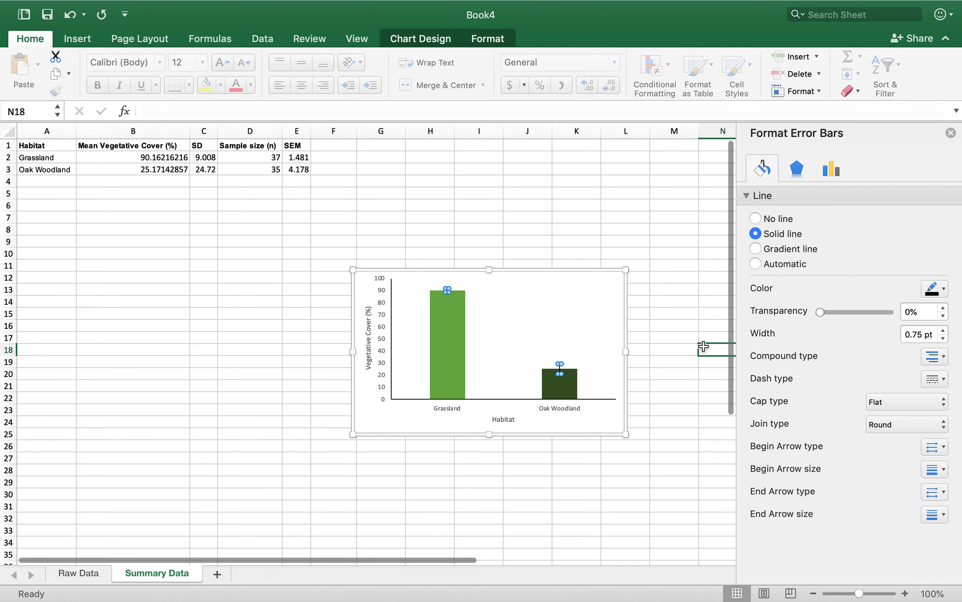
{"action": "left_click", "coordinate": [623, 400]}
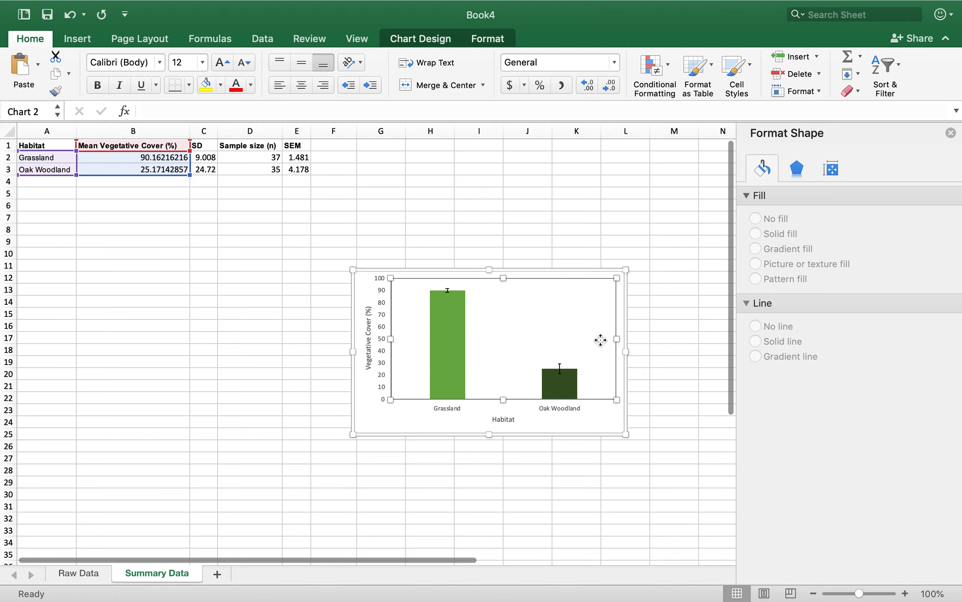
{"action": "left_click", "coordinate": [674, 434]}
{"action": "left_click", "coordinate": [632, 470]}
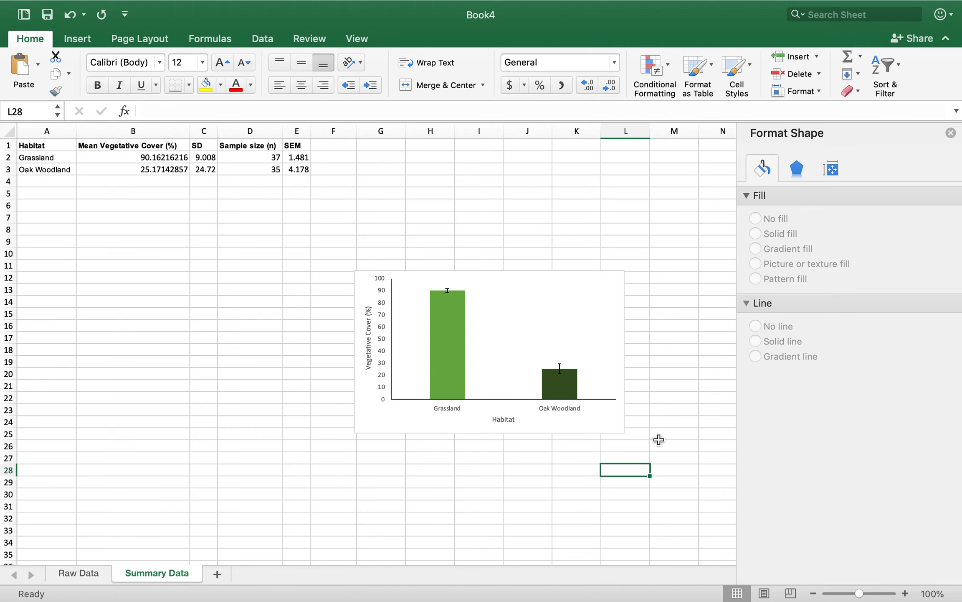
Copy the finished chart and paste it into a new blank Word document
{"action": "left_click_drag", "start_coordinate": [606, 414], "coordinate": [595, 297]}
{"action": "left_click", "coordinate": [237, 595]}
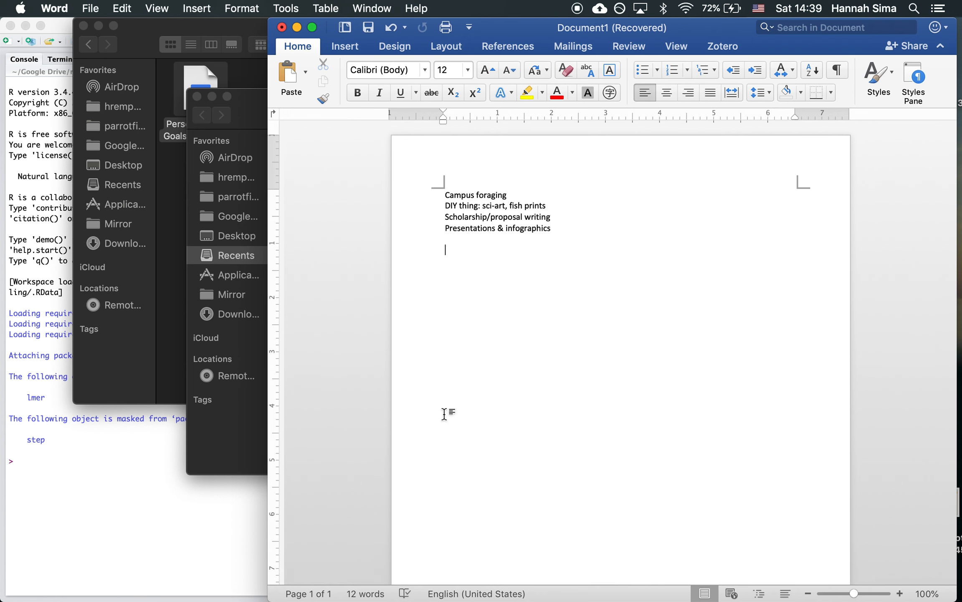
{"action": "key", "text": "super+n"}
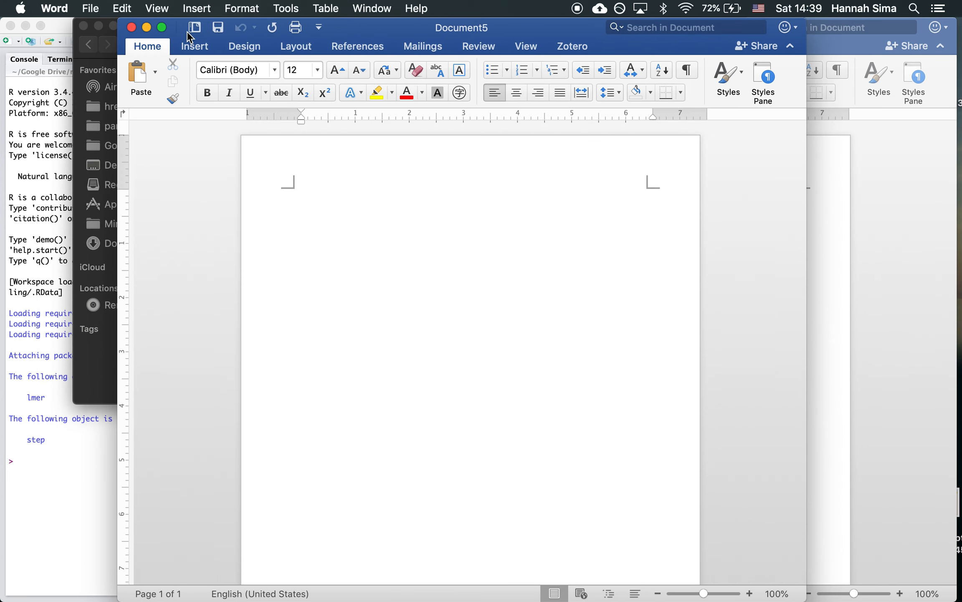
{"action": "left_click", "coordinate": [164, 28]}
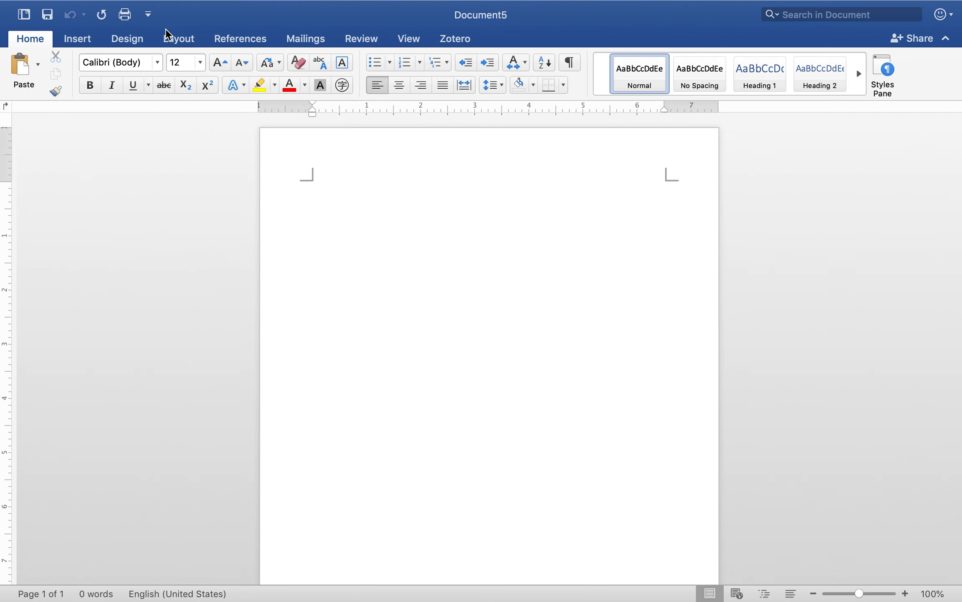
{"action": "key", "text": "cmd+v"}
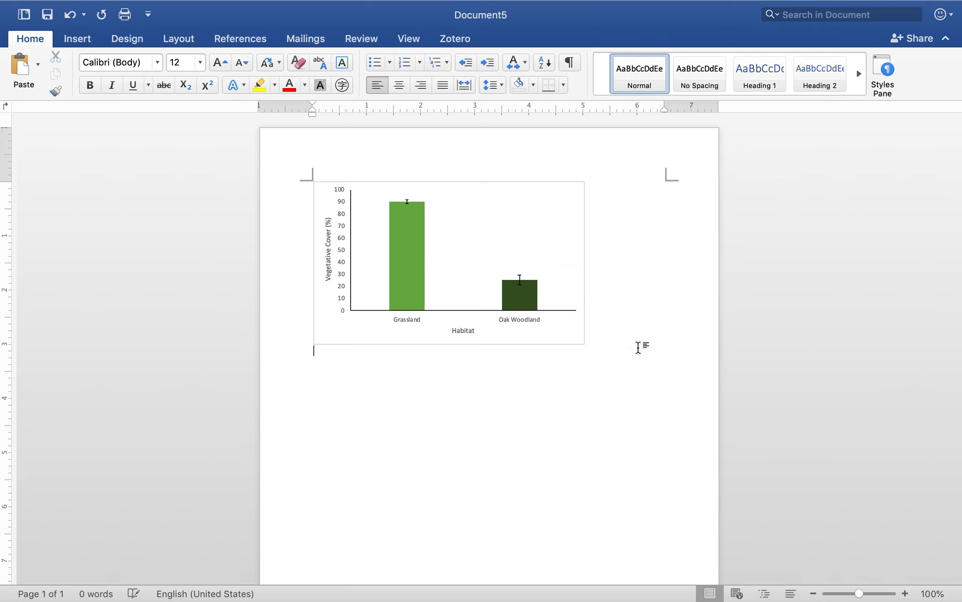
Start a caption directly below the chart with the text "Fig. 1. Percent vegetative cover"
{"action": "right_click", "coordinate": [577, 328]}
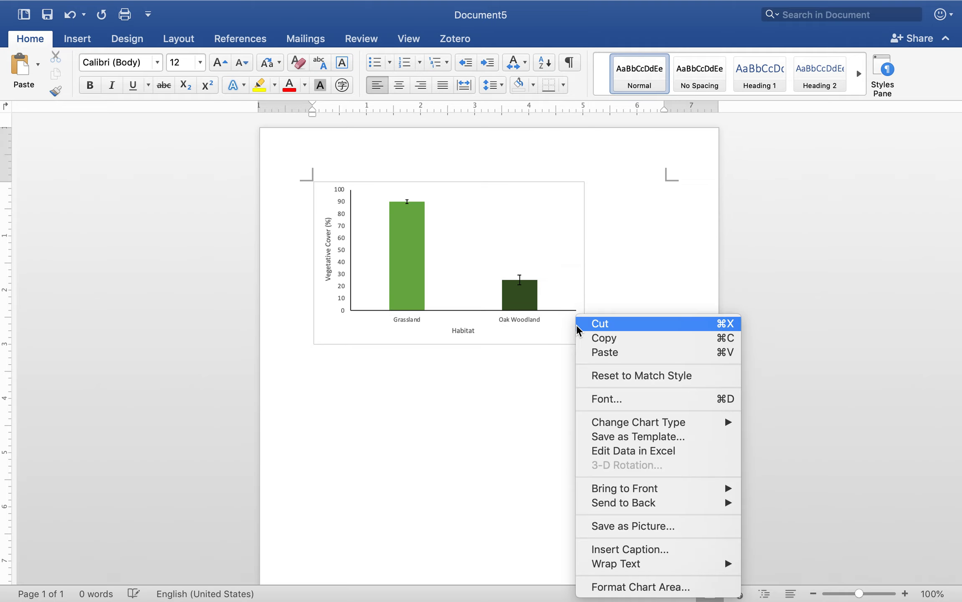
{"action": "left_click", "coordinate": [490, 412]}
{"action": "left_click", "coordinate": [428, 389]}
{"action": "type", "text": "Fig. 1."}
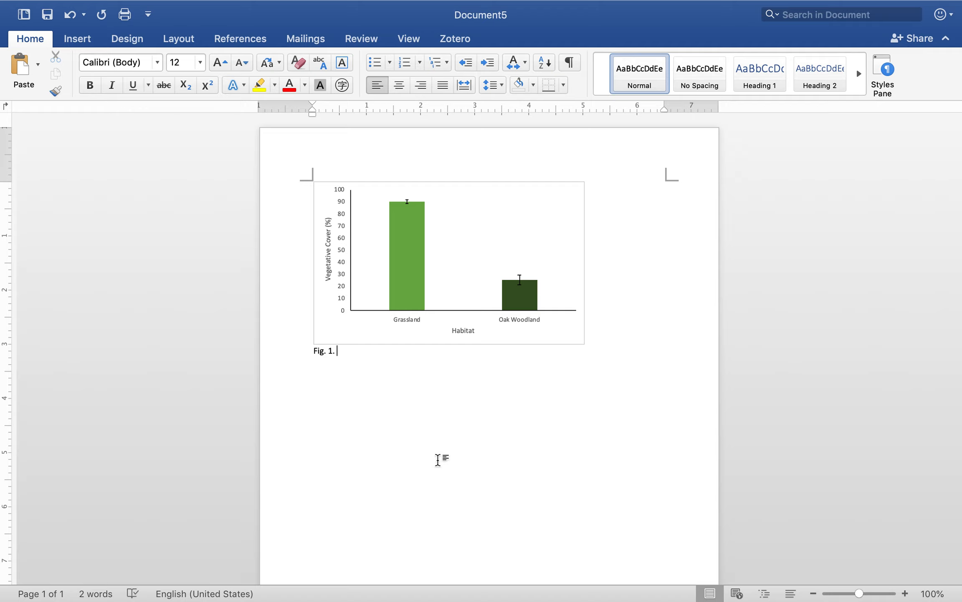
{"action": "type", "text": "Percent vegetative cover"}
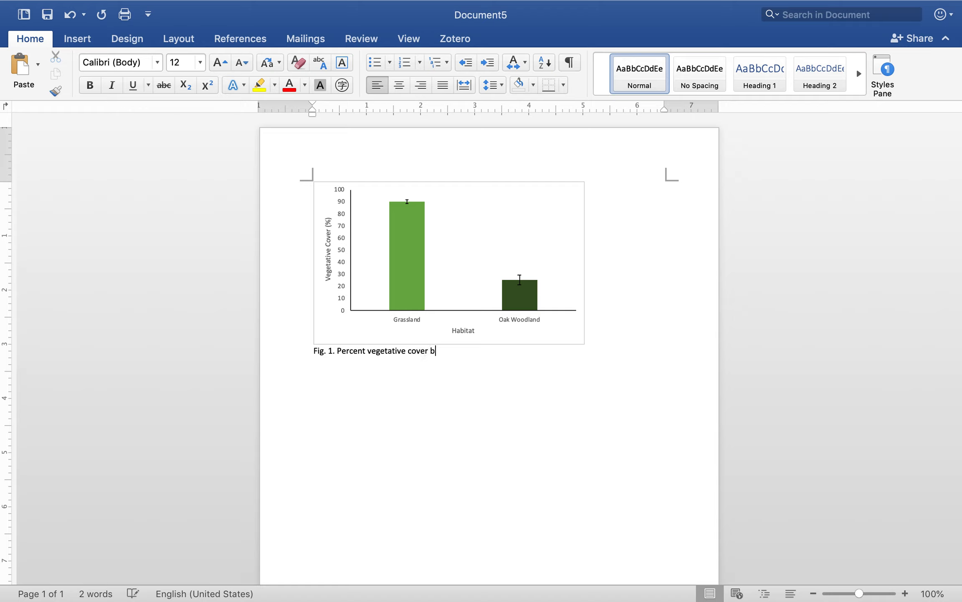
{"action": "type", "text": " in gr"}
Continue the caption with the habitat comparison "in grasslands versus oak woodlands in"
{"action": "key", "text": "BackSpace"}
{"action": "key", "text": "BackSpace"}
{"action": "type", "text": "Central"}
{"action": "key", "text": "BackSpace"}
{"action": "key", "text": "BackSpace"}
{"action": "key", "text": "BackSpace"}
{"action": "key", "text": "BackSpace"}
{"action": "key", "text": "BackSpace"}
{"action": "key", "text": "BackSpace"}
{"action": "type", "text": "grassland"}
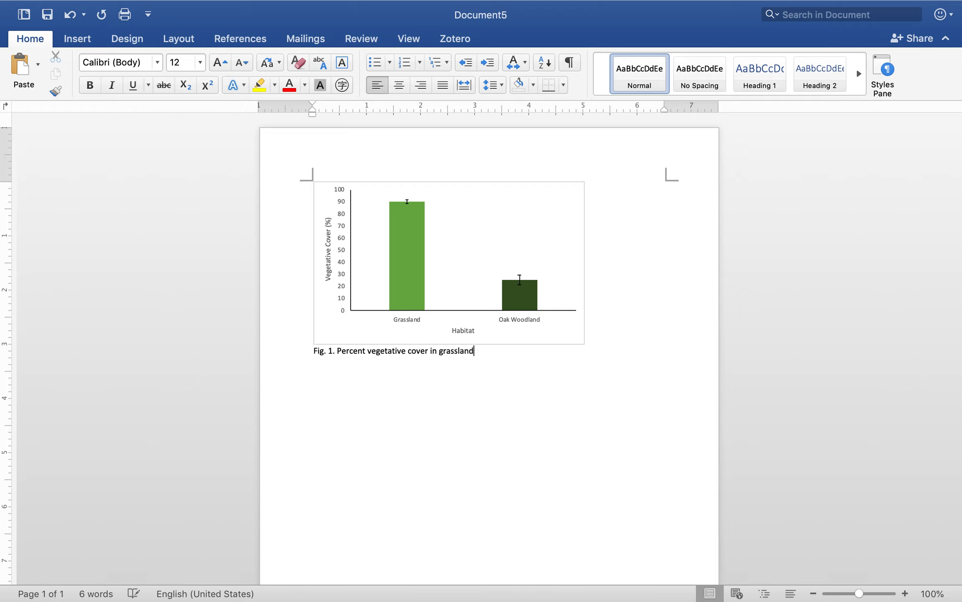
{"action": "type", "text": "s versus oak woodlands in Poly Can"}
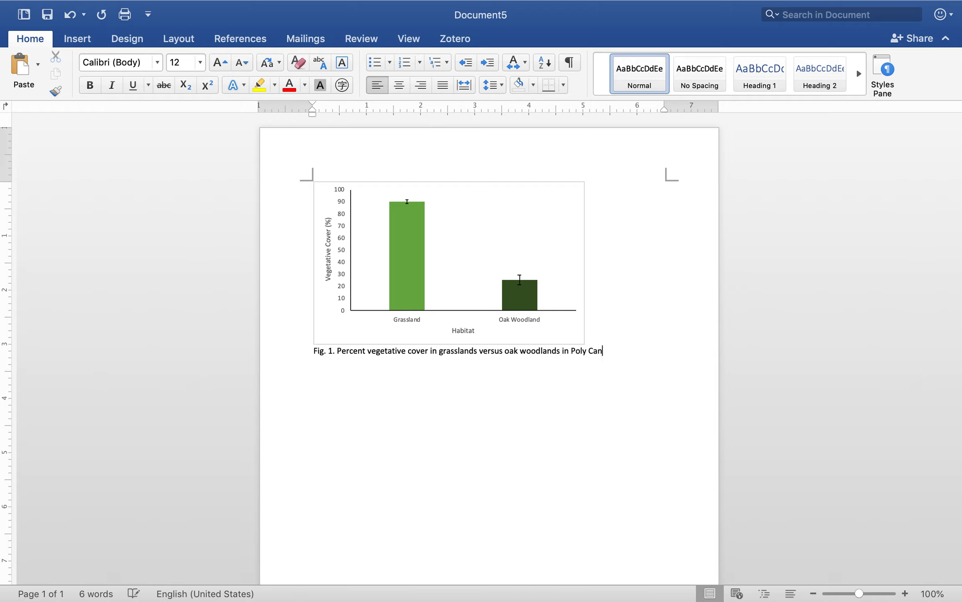
{"action": "type", "text": "yon Village, San Lui"}
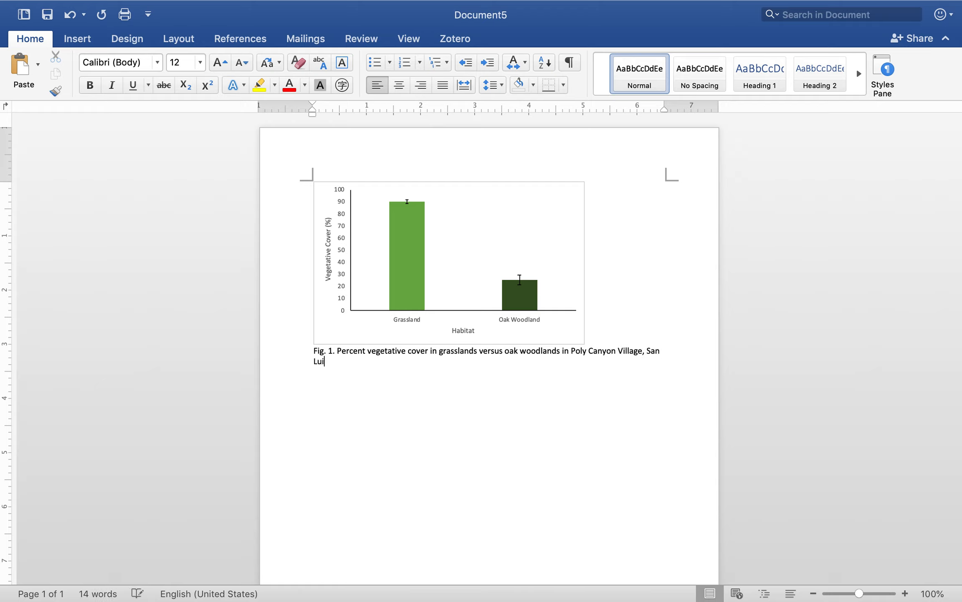
{"action": "type", "text": "s Obispo, CA in April "}
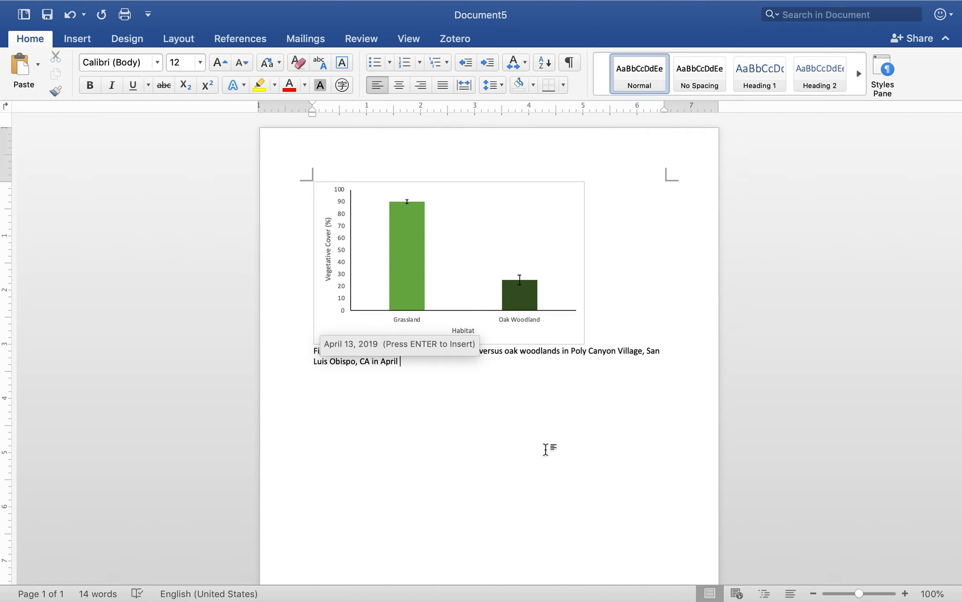
{"action": "type", "text": "("}
Complete the caption sentence with the location and month "Poly Canyon Village, San Luis Obispo, CA in April."
{"action": "key", "text": "BackSpace"}
{"action": "key", "text": "BackSpace"}
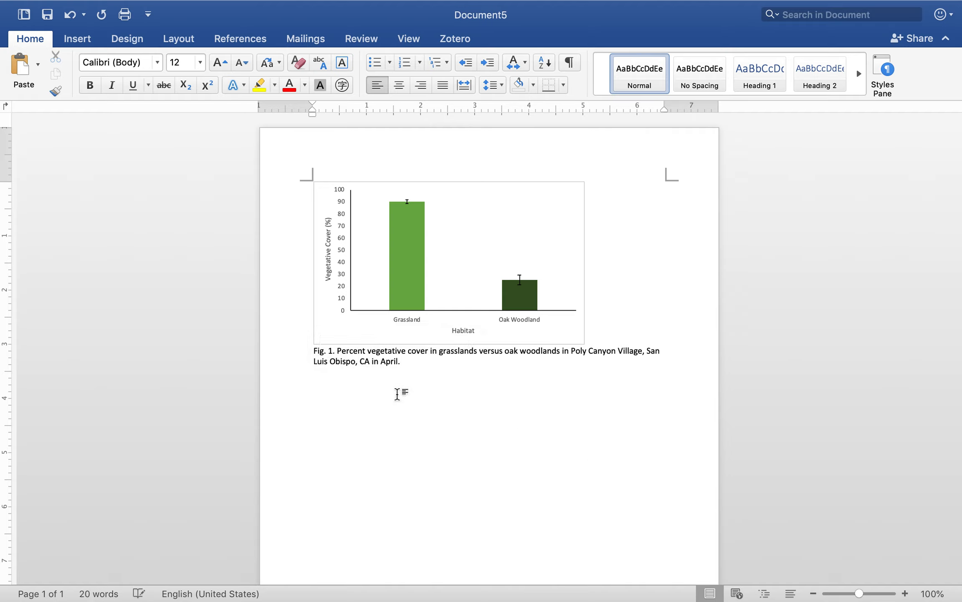
{"action": "left_click_drag", "start_coordinate": [337, 351], "coordinate": [432, 351]}
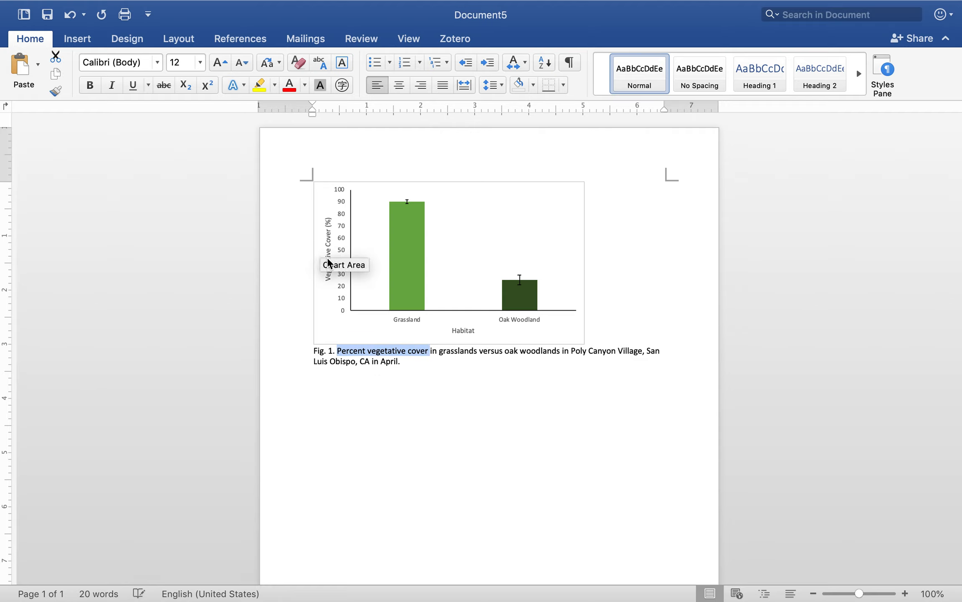
{"action": "left_click", "coordinate": [490, 374]}
{"action": "left_click_drag", "start_coordinate": [444, 351], "coordinate": [557, 358]}
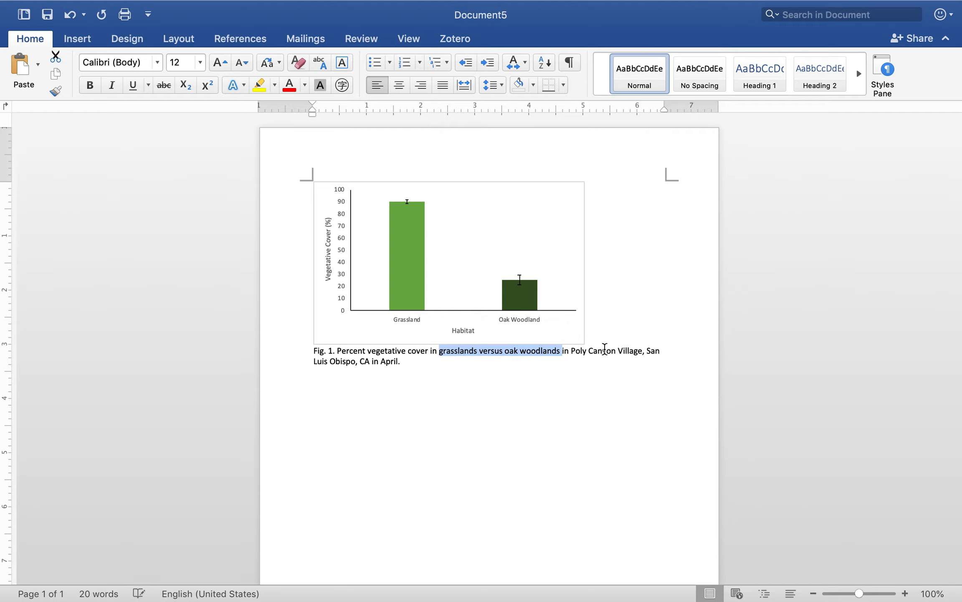
{"action": "left_click", "coordinate": [605, 351]}
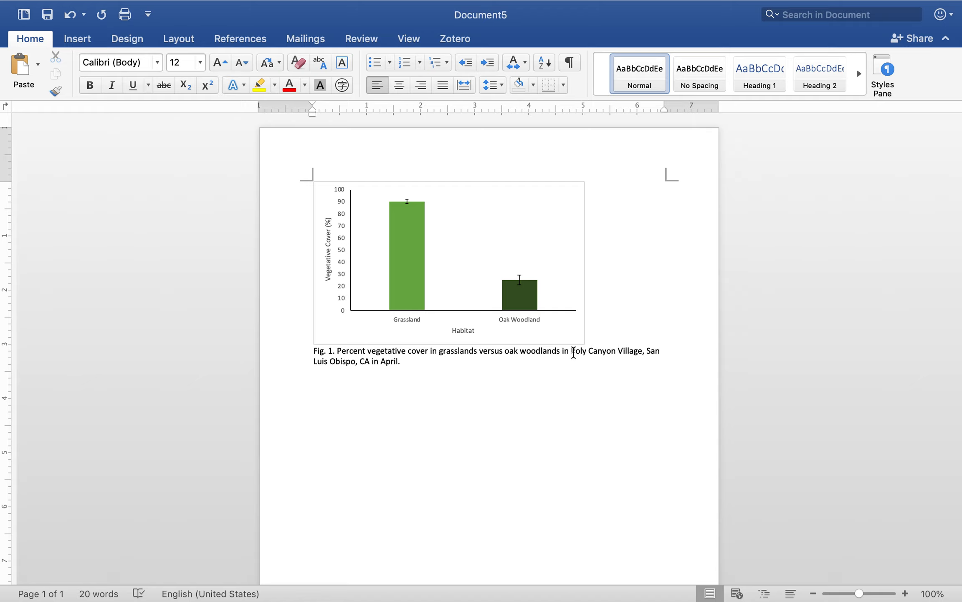
{"action": "left_click_drag", "start_coordinate": [574, 352], "coordinate": [371, 374]}
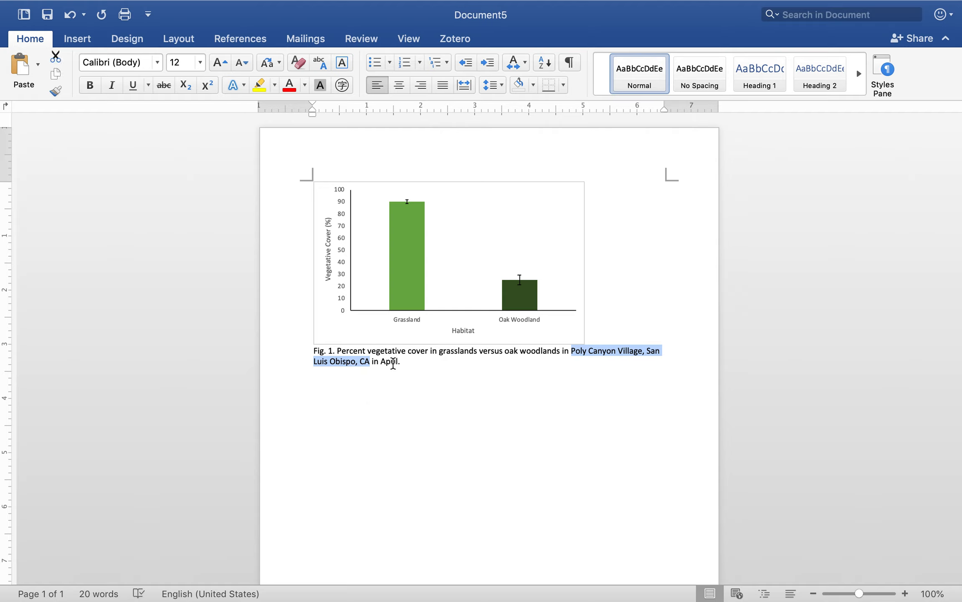
{"action": "left_click", "coordinate": [393, 362]}
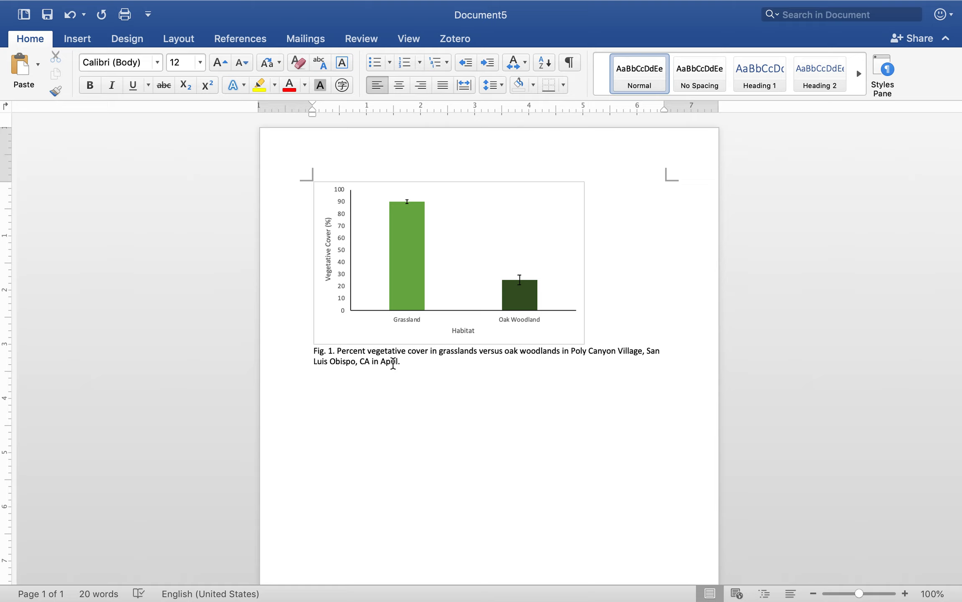
Add the year after the month in the caption so that the sentence ends "in April, 2019."
{"action": "double_click", "coordinate": [393, 362]}
{"action": "key", "text": "Right"}
{"action": "key", "text": "Delete"}
{"action": "type", "text": ", 3-29"}
{"action": "key", "text": "BackSpace"}
{"action": "key", "text": "BackSpace"}
{"action": "key", "text": "BackSpace"}
{"action": "key", "text": "BackSpace"}
{"action": "type", "text": "2-"}
{"action": "key", "text": "BackSpace"}
{"action": "type", "text": "019."}
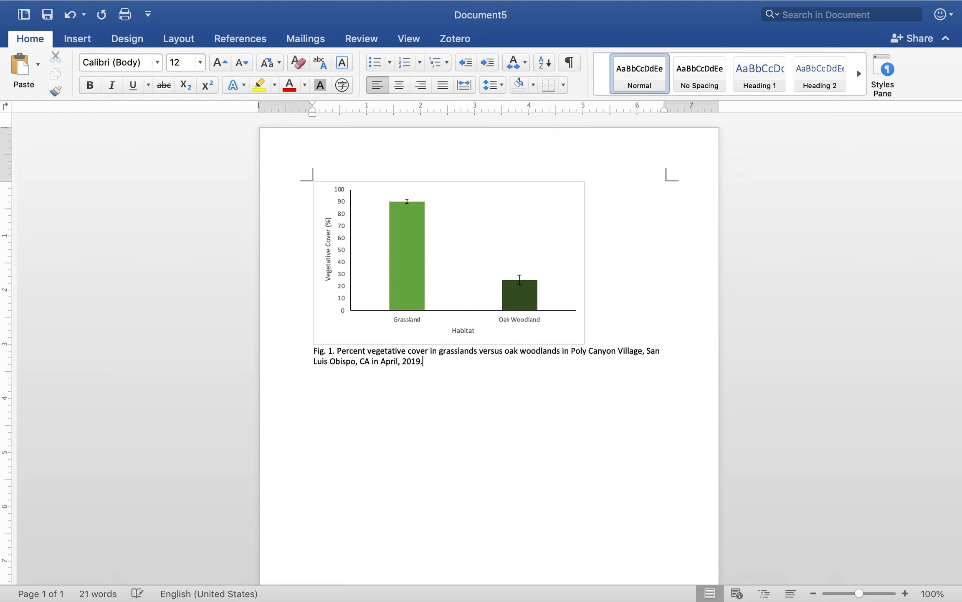
Append the error bar explanation "Error bars show S.E.M." to the caption and open a parenthesis after it
{"action": "mouse_move", "coordinate": [416, 205]}
{"action": "type", "text": "Error bard"}
{"action": "type", "text": " show S"}
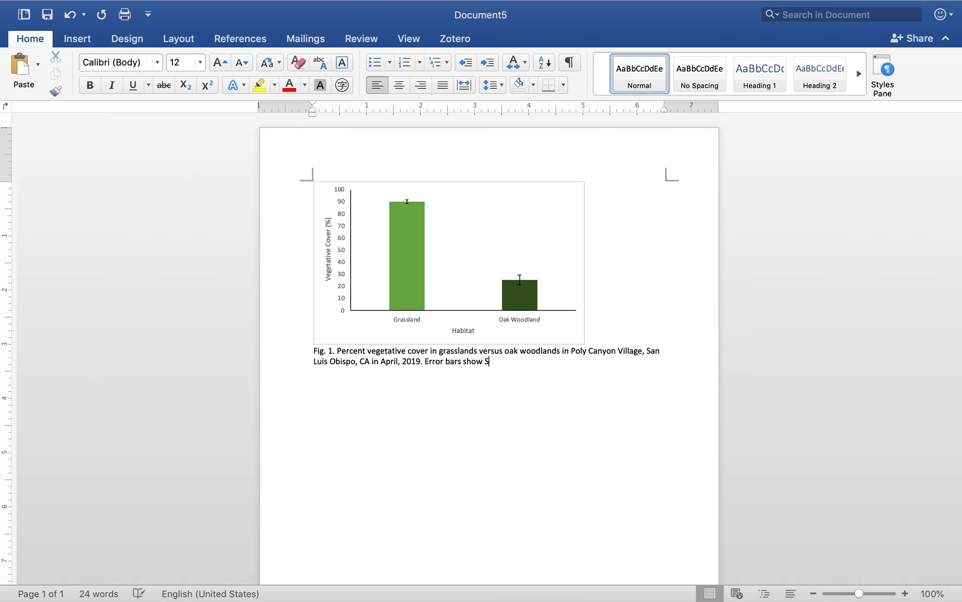
{"action": "type", "text": ".E.M. (n)."}
Complete the caption's closing parenthetical as "(n=37 quadrats per habitat type)." and add a blank line below it
{"action": "key", "text": "Left"}
{"action": "key", "text": "Left"}
{"action": "type", "text": "n=37 quadrats per habitat typ"}
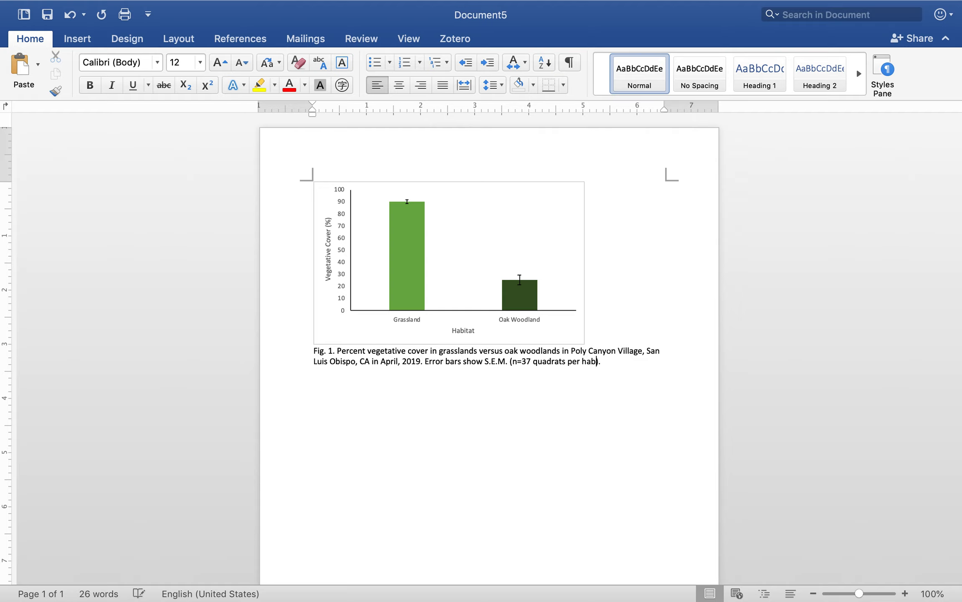
{"action": "type", "text": "e"}
{"action": "left_click", "coordinate": [614, 374]}
{"action": "key", "text": "Return"}
{"action": "mouse_move", "coordinate": [529, 297]}
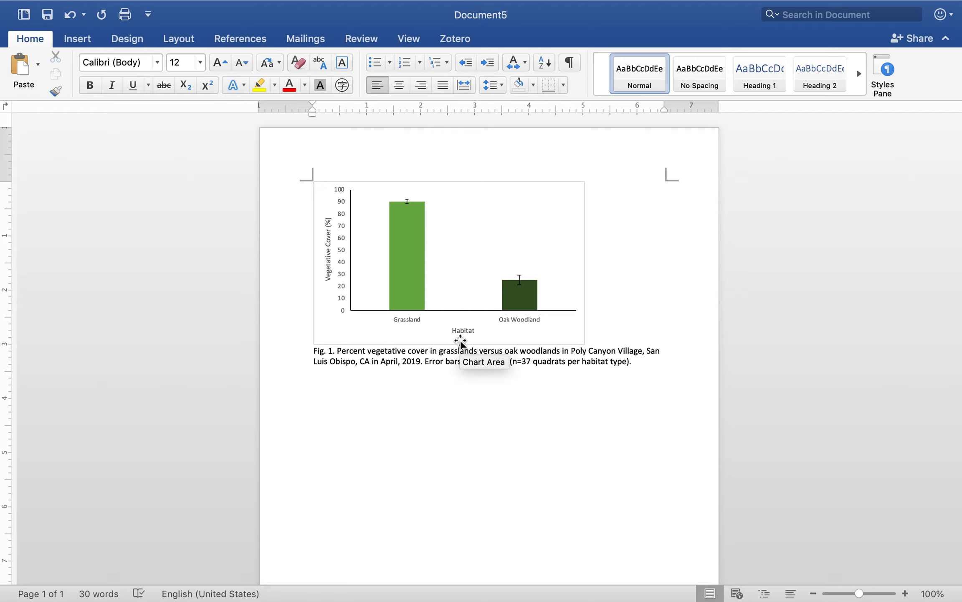
{"action": "mouse_move", "coordinate": [401, 205]}
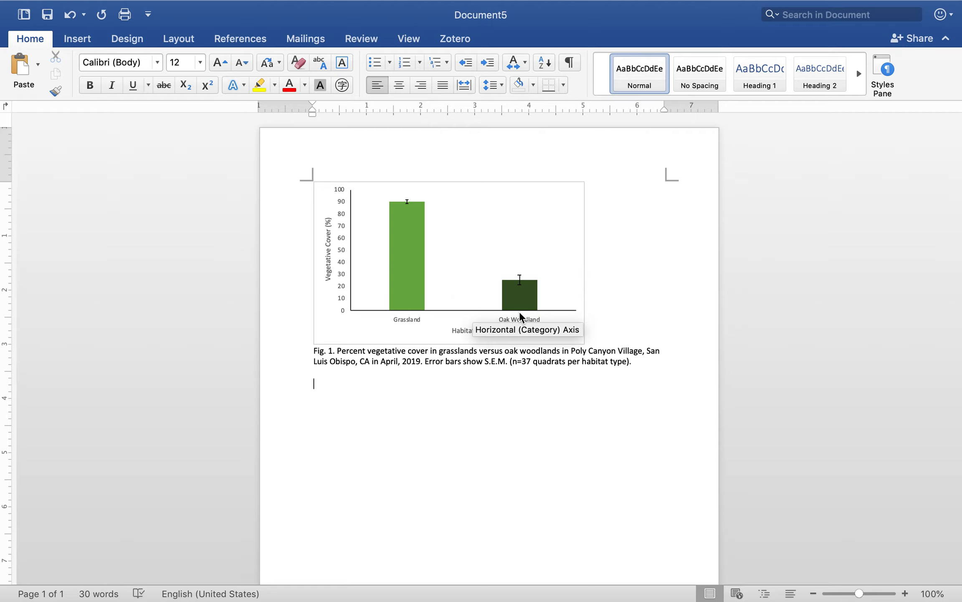
{"action": "mouse_move", "coordinate": [512, 286]}
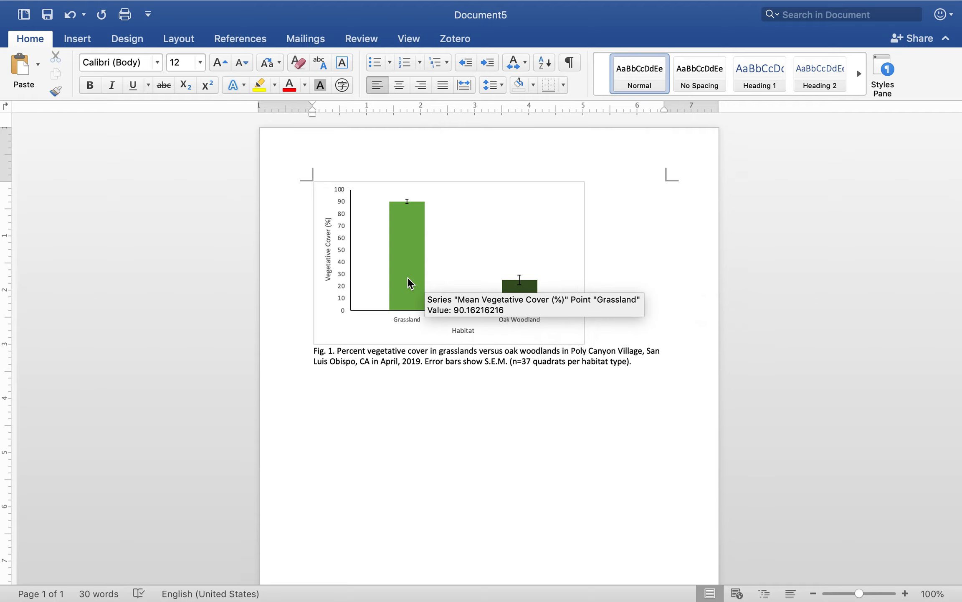